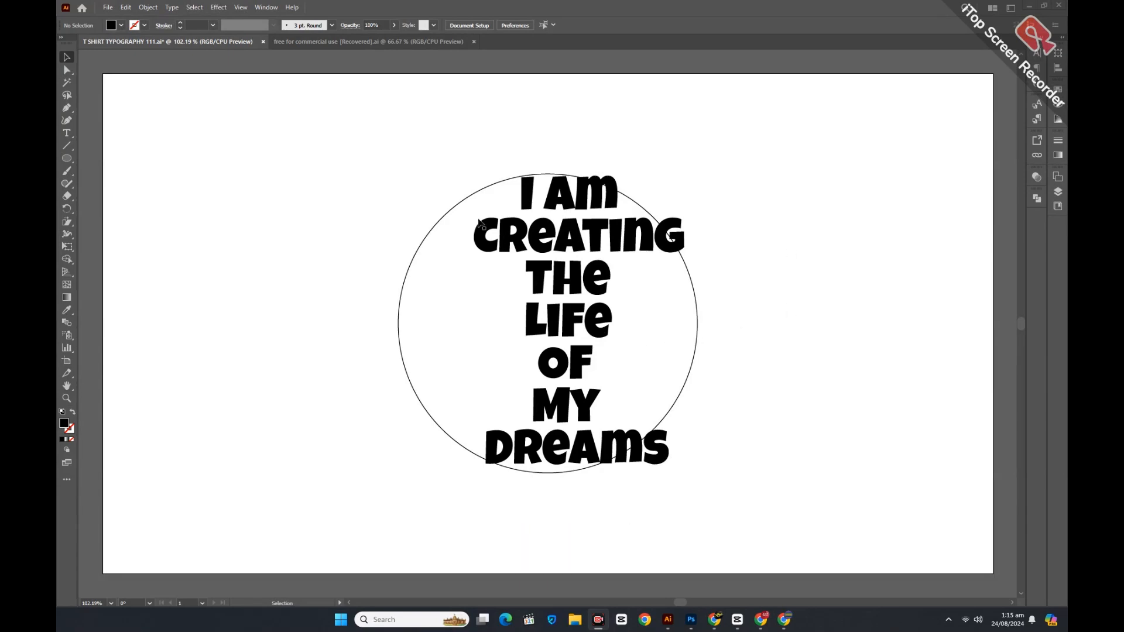
Move the stacked text beside the circle and stretch it to 140% vertical scale.
drag(439, 176, 809, 443)
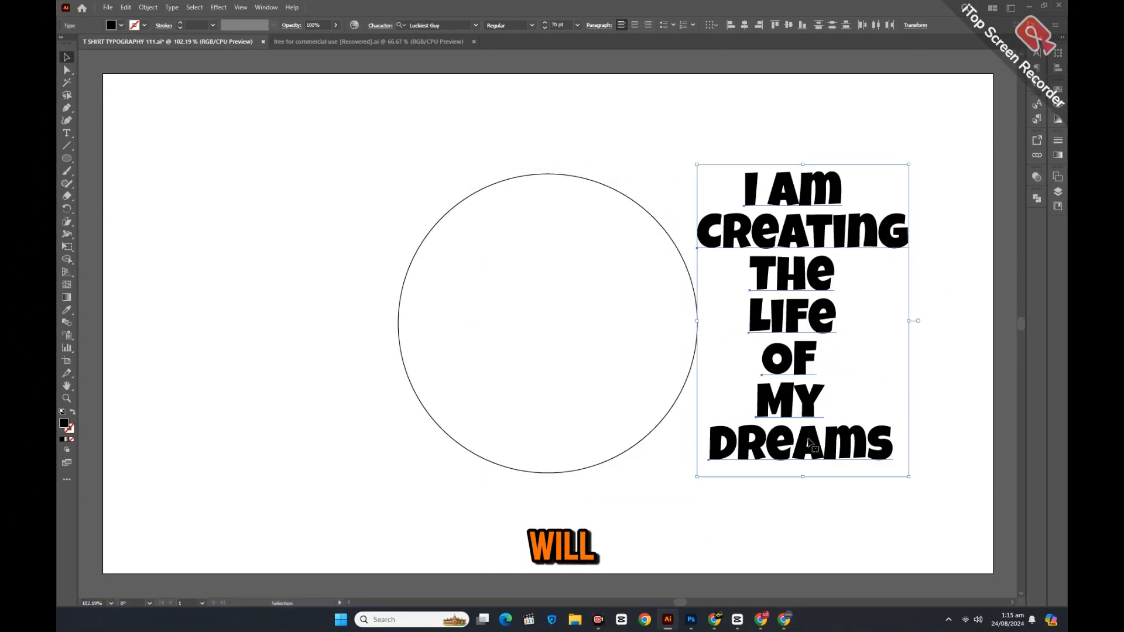
click(384, 27)
shift+click(290, 103)
shift+click(289, 103)
shift+click(289, 103)
shift+click(290, 103)
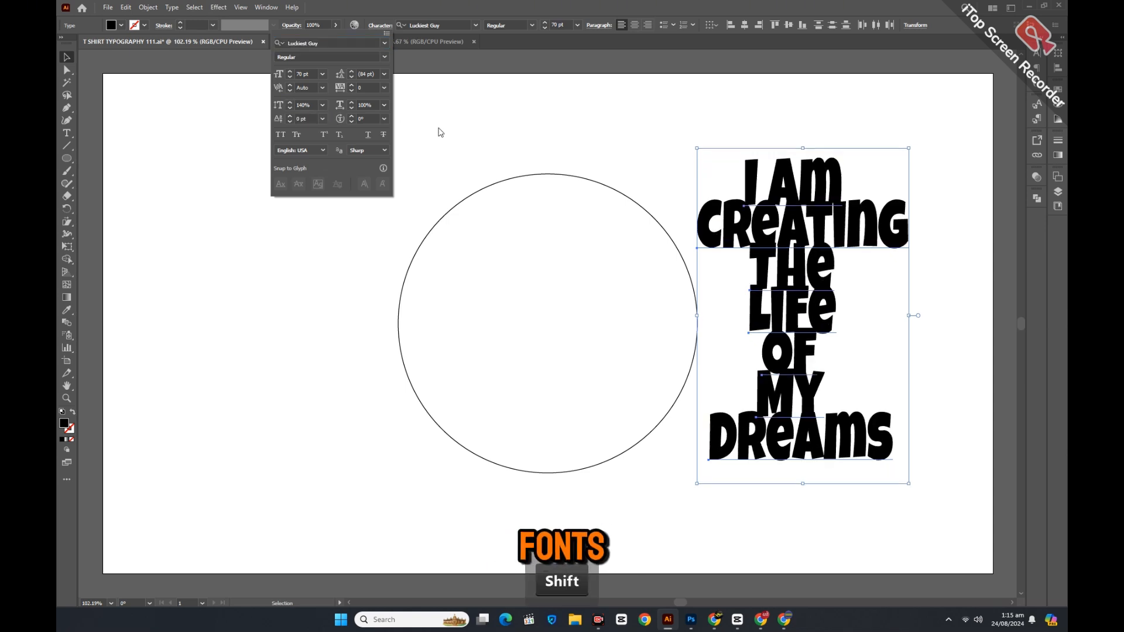
Place I AM at the top of the circle with CREATING centred beneath it.
drag(785, 180, 511, 212)
drag(850, 213, 671, 270)
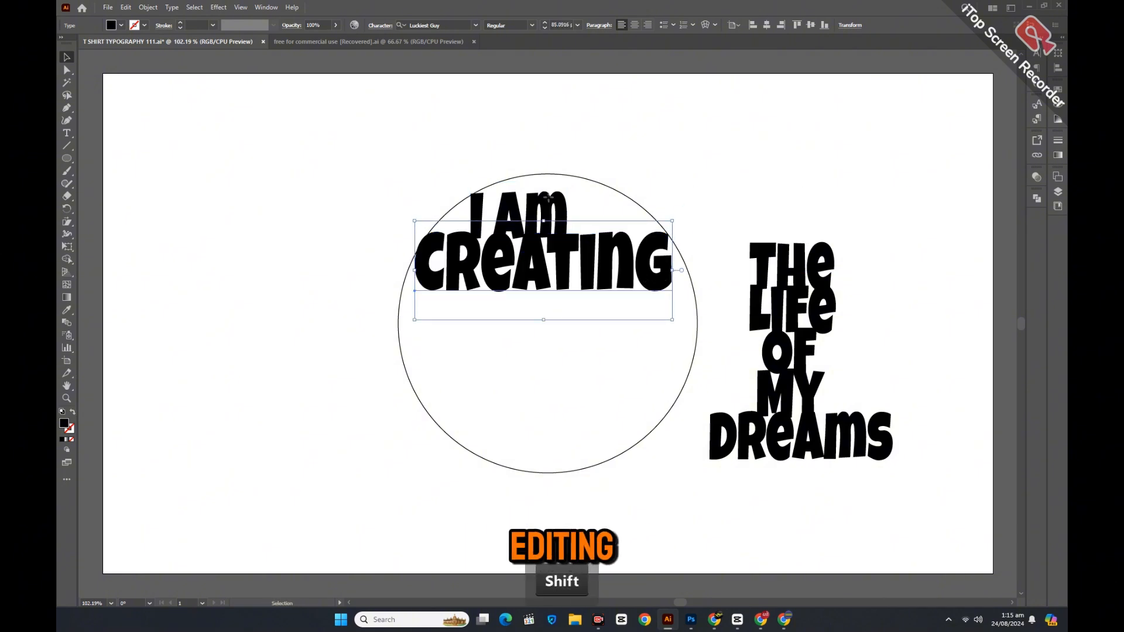
drag(548, 199, 572, 189)
Give I AM a slight Arch warp of about 19% bend.
click(218, 7)
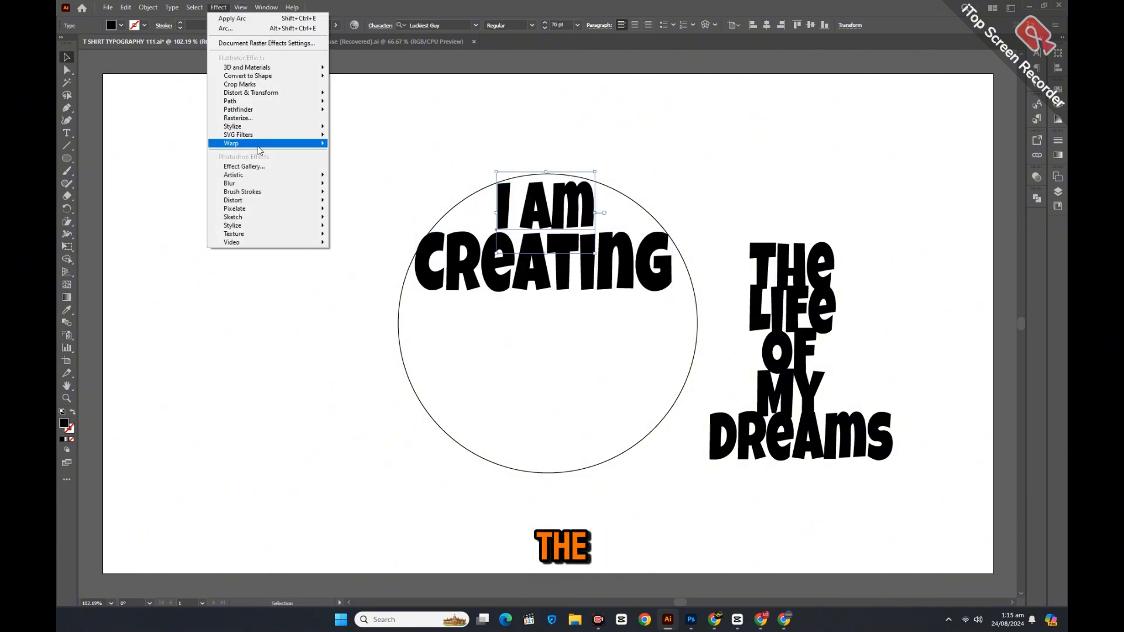
mouse_move(261, 146)
click(370, 144)
drag(271, 154, 293, 155)
click(278, 126)
click(270, 177)
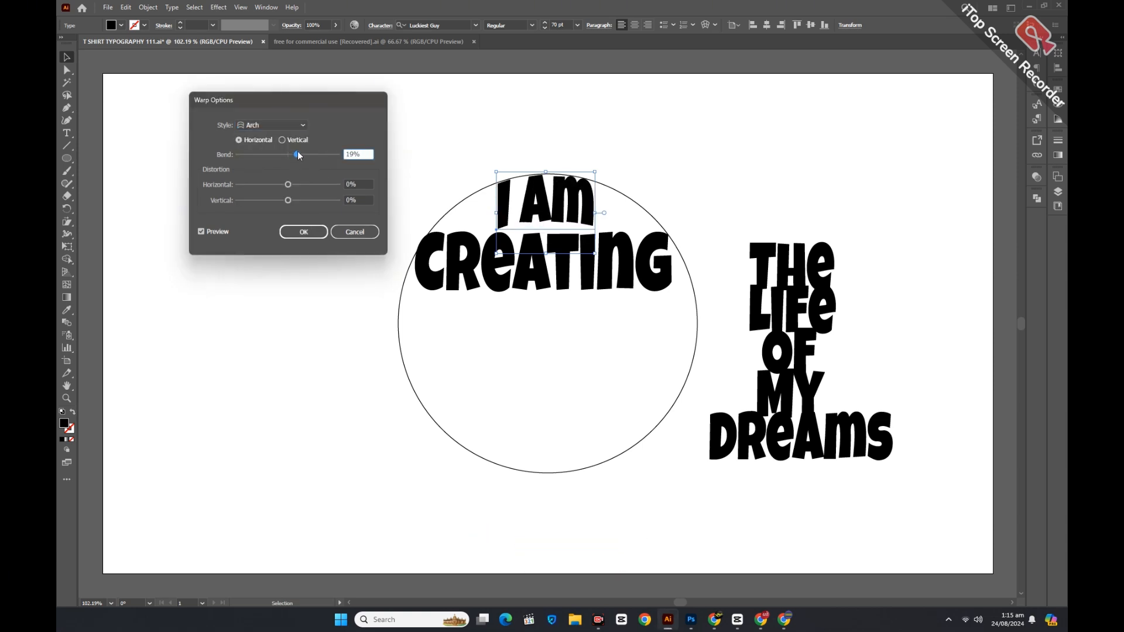
key(Return)
right_click(503, 198)
Outline and expand the arched I AM, then widen, nudge and slightly tilt it.
click(542, 353)
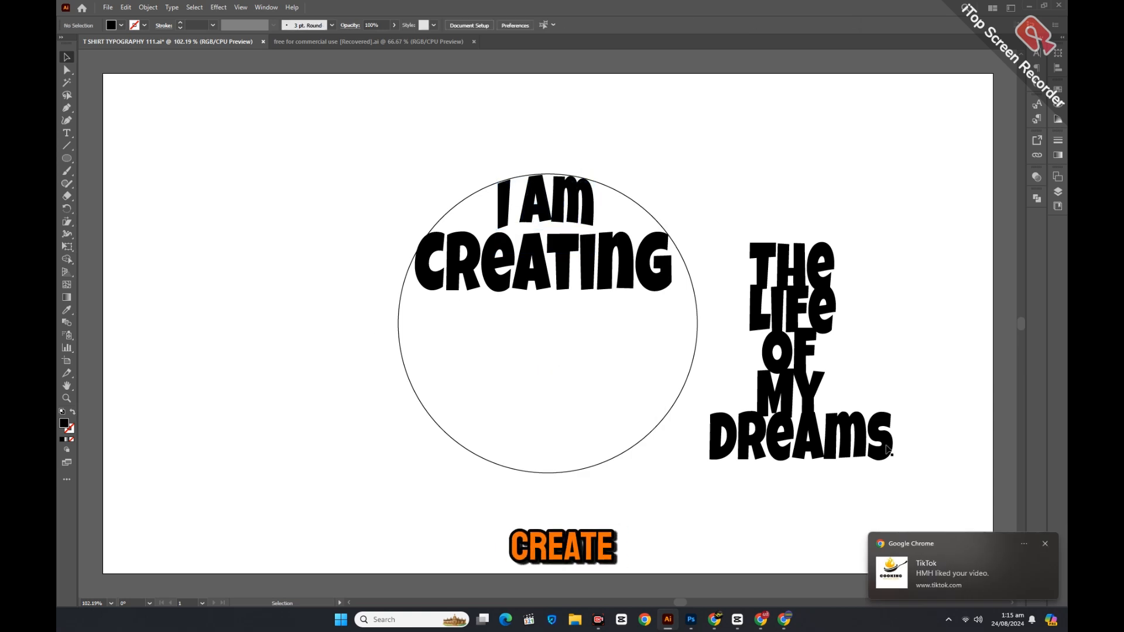
click(155, 5)
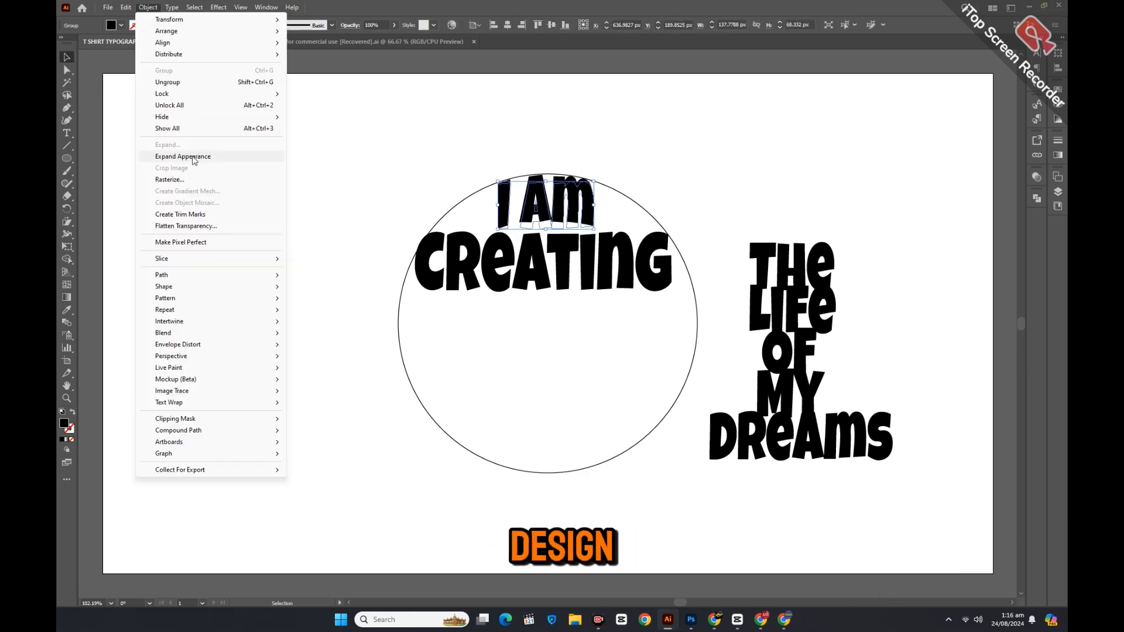
click(164, 157)
drag(593, 202, 602, 202)
drag(533, 201, 530, 202)
drag(604, 177, 605, 176)
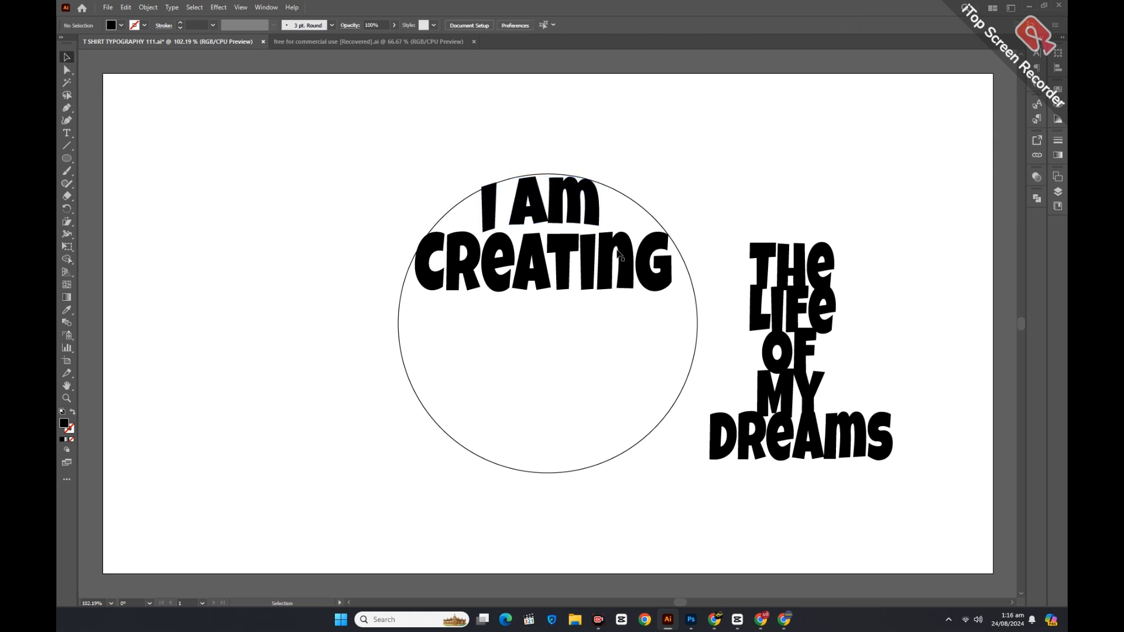
Slightly resize CREATING and convert it to outlines.
click(606, 268)
drag(674, 318, 672, 316)
right_click(584, 258)
click(632, 417)
Arc-warp CREATING with -1% bend and 7% vertical distortion, expand it, and stretch it wider.
click(218, 8)
click(353, 145)
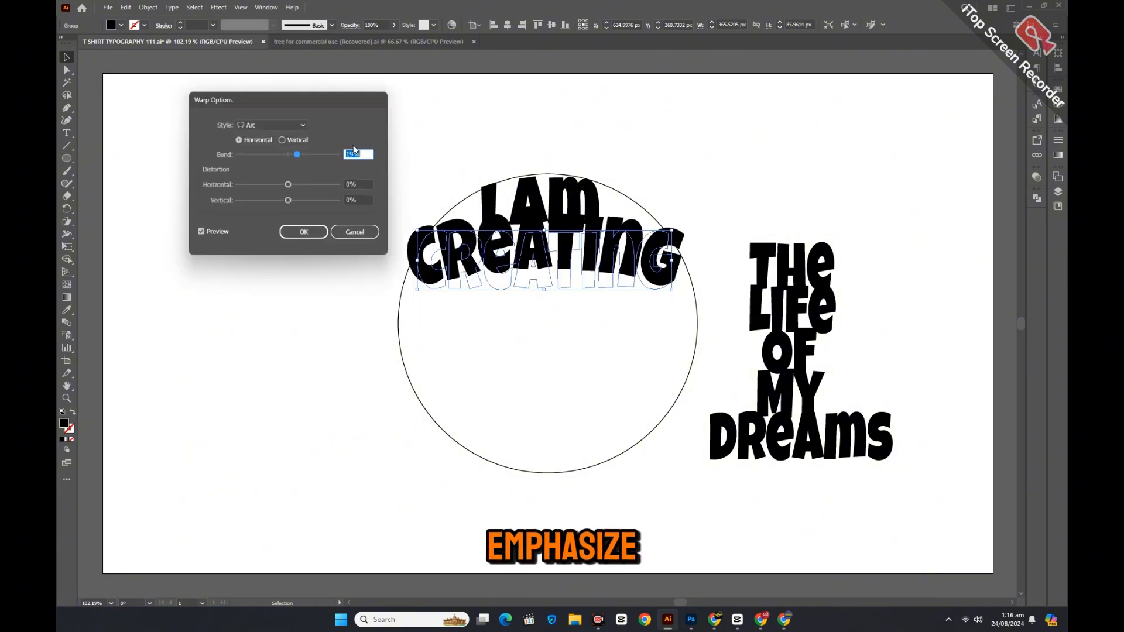
drag(288, 155, 287, 156)
drag(288, 200, 294, 201)
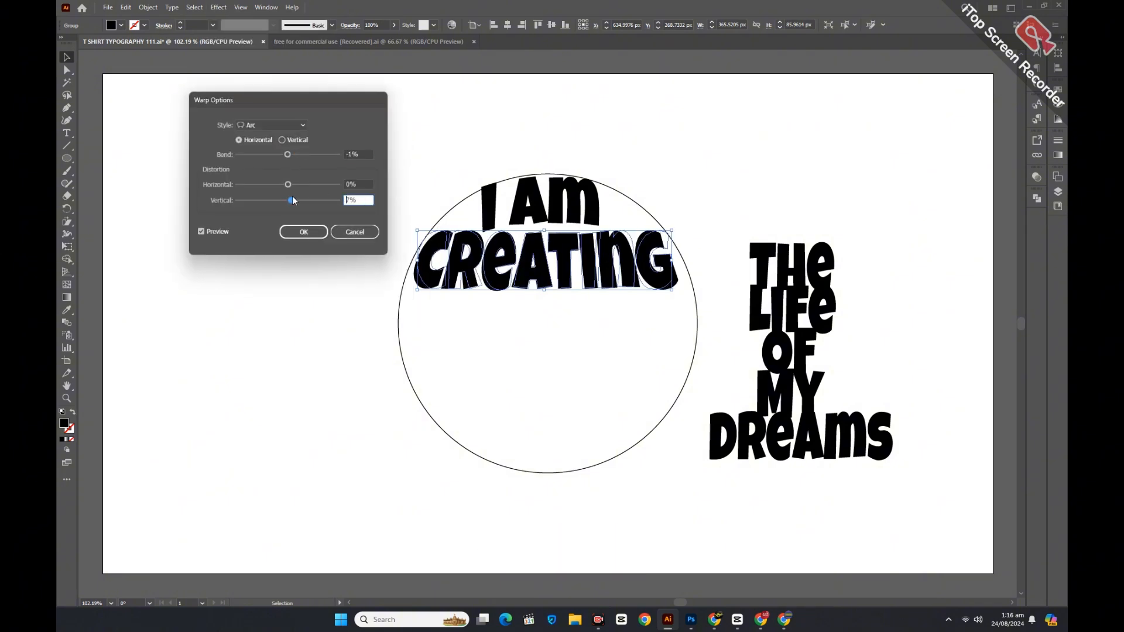
click(303, 232)
click(149, 7)
click(176, 156)
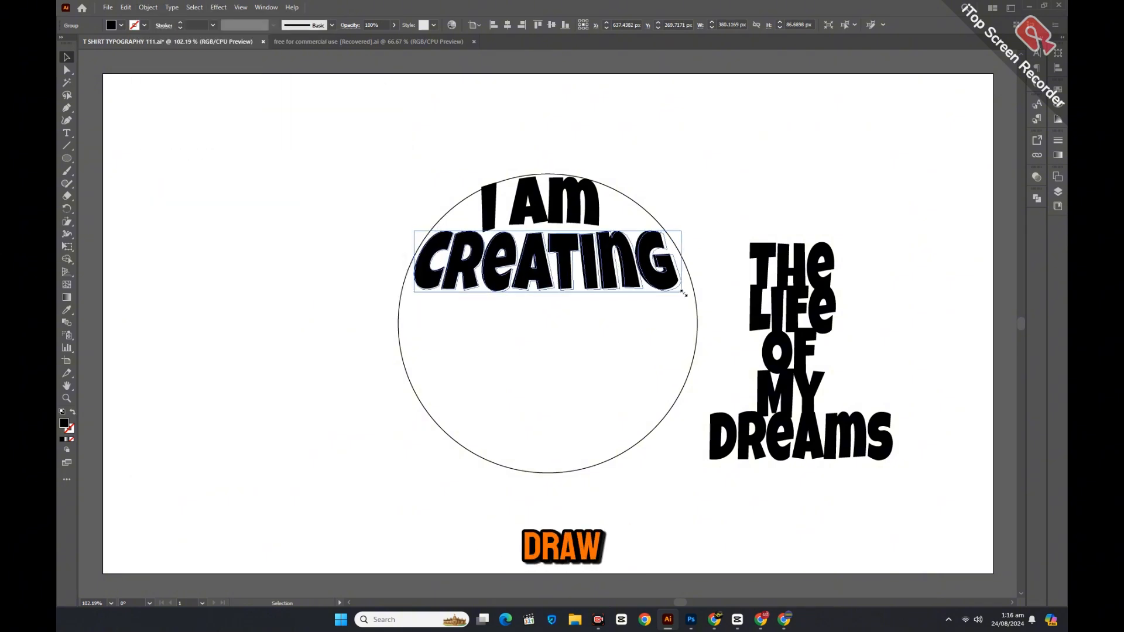
drag(683, 294, 687, 292)
drag(414, 292, 410, 289)
Move THE toward the circle and place an enlarged LIFE under CREATING.
click(377, 313)
drag(756, 268, 335, 347)
drag(797, 329, 550, 407)
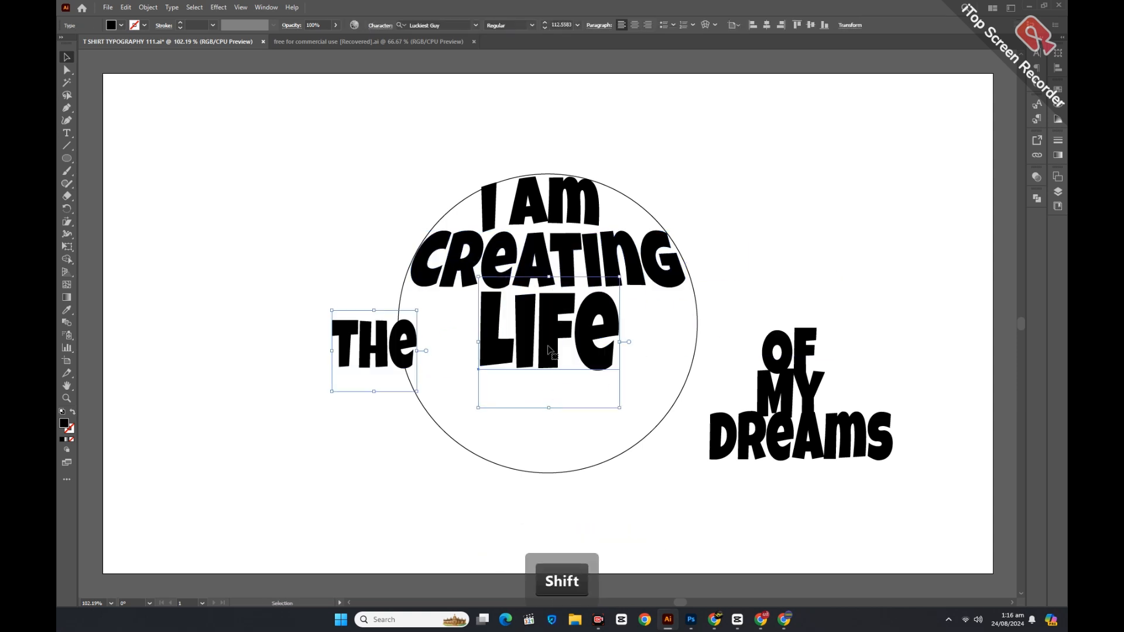
Outline LIFE and trial-position THE beside it, returning it horizontal left of the circle.
right_click(547, 345)
click(587, 177)
click(452, 345)
drag(401, 354, 466, 337)
drag(486, 379, 503, 336)
drag(432, 350, 438, 359)
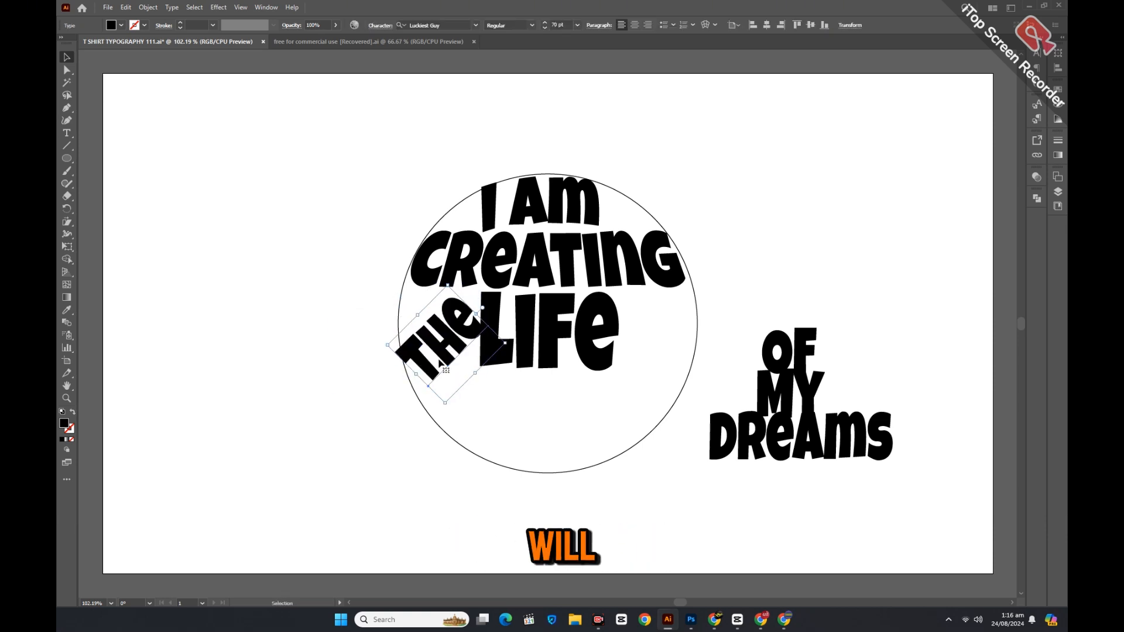
drag(446, 408, 365, 395)
drag(438, 348, 389, 356)
Outline THE, apply an 11% Arc warp, expand it, and rotate it 90° vertical.
right_click(388, 355)
click(439, 185)
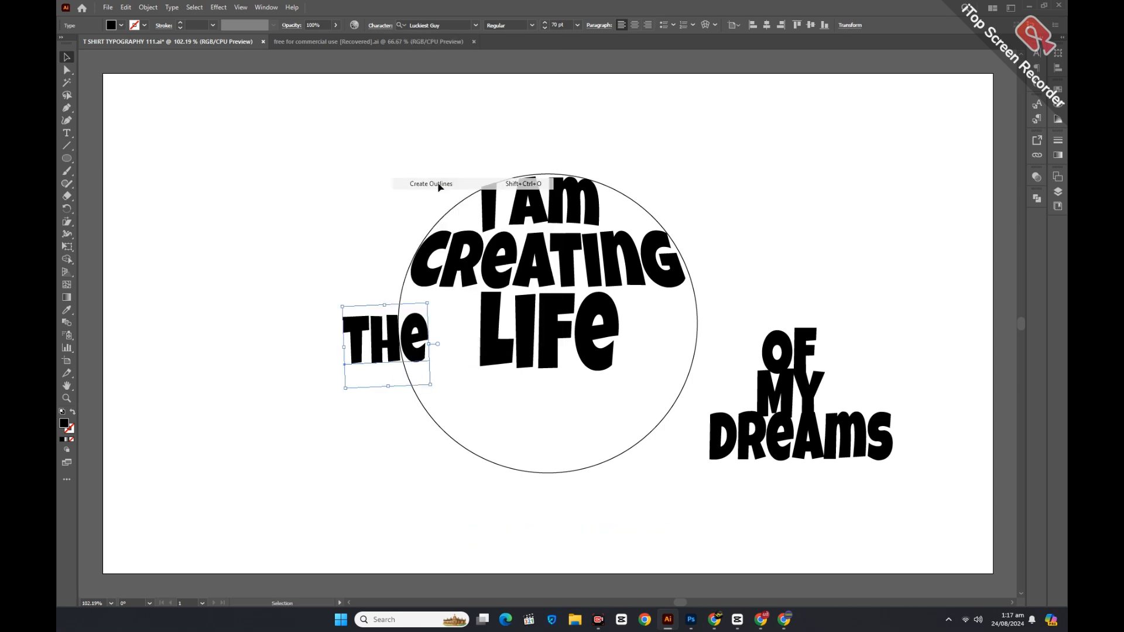
click(218, 8)
mouse_move(245, 142)
click(345, 146)
drag(289, 154, 293, 154)
click(304, 232)
click(148, 8)
click(208, 156)
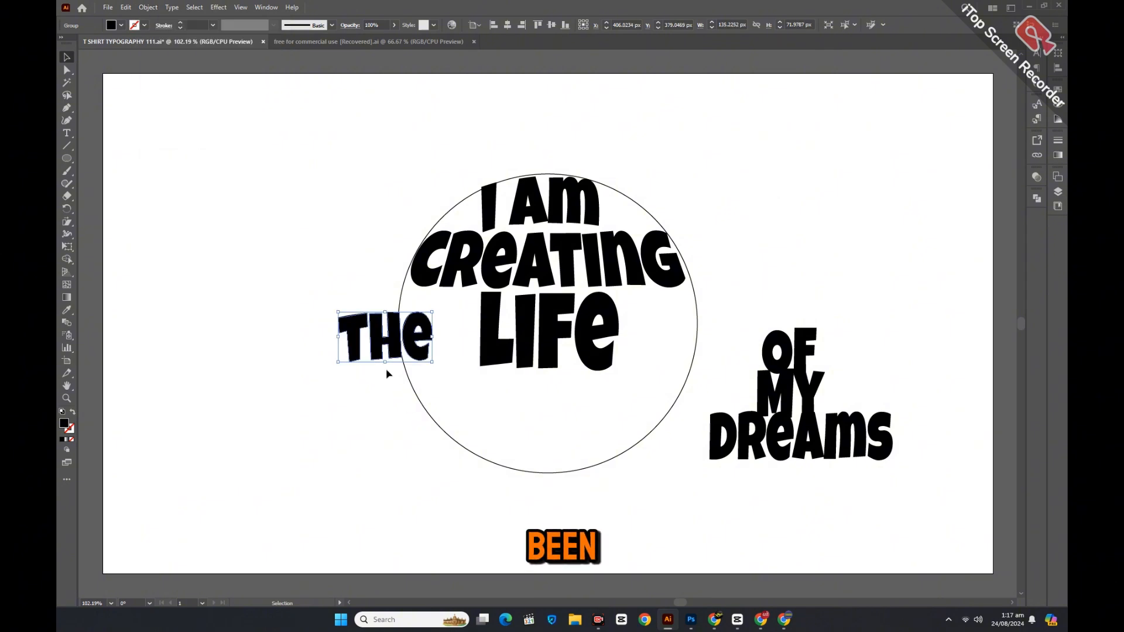
drag(388, 371, 424, 371)
Move OF up beside LIFE, convert it to outlines, and tilt it slightly.
key(Caps_Lock)
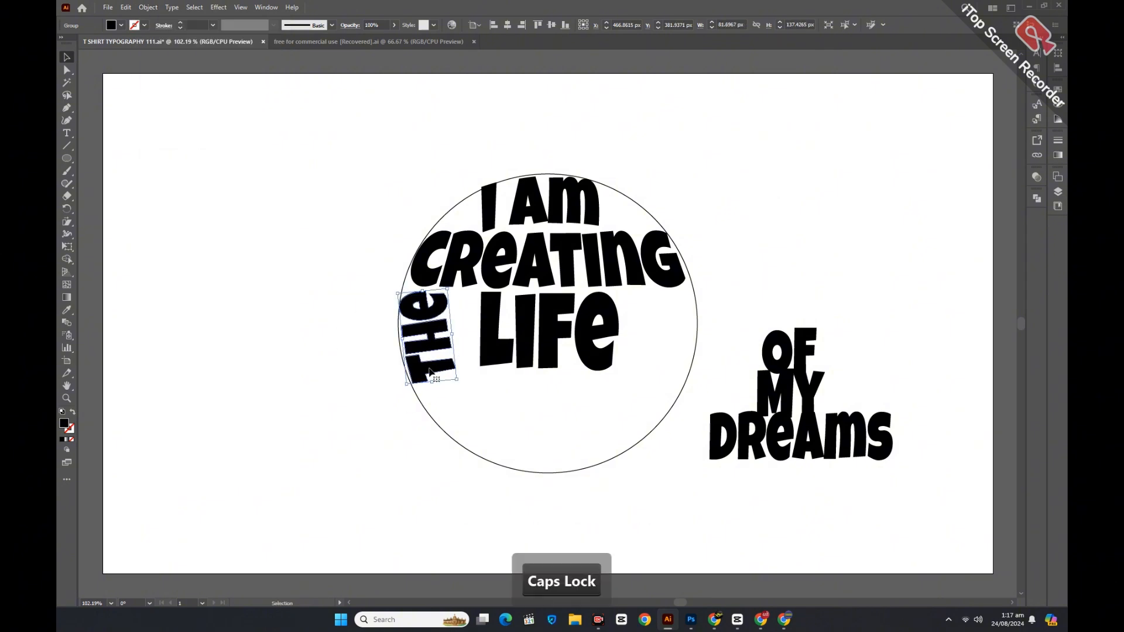
drag(773, 351, 653, 322)
right_click(688, 287)
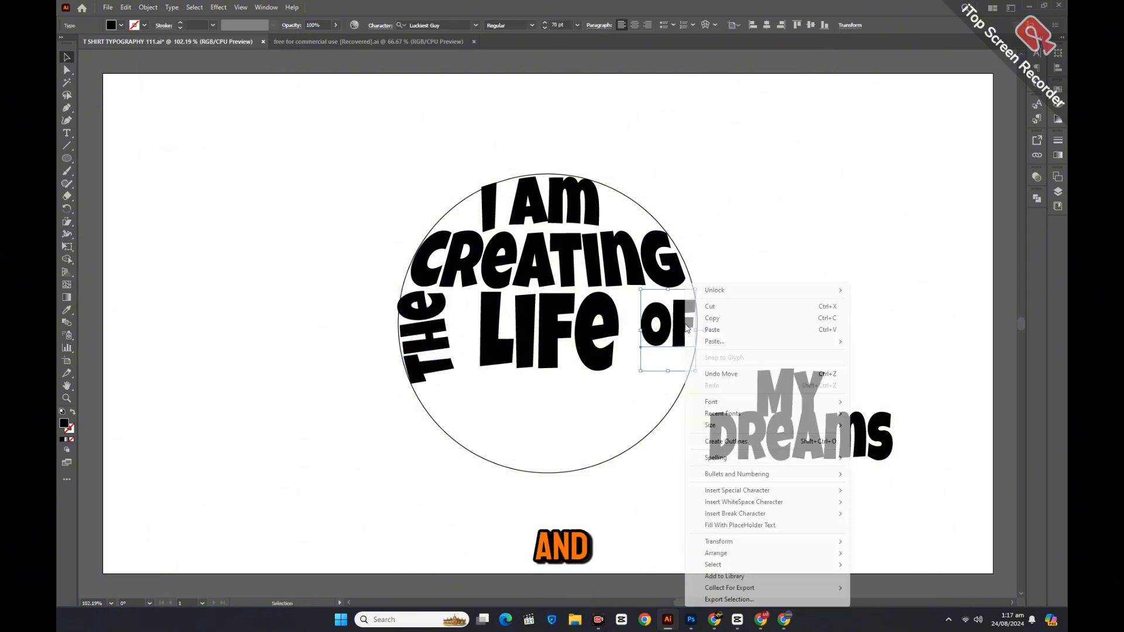
click(729, 445)
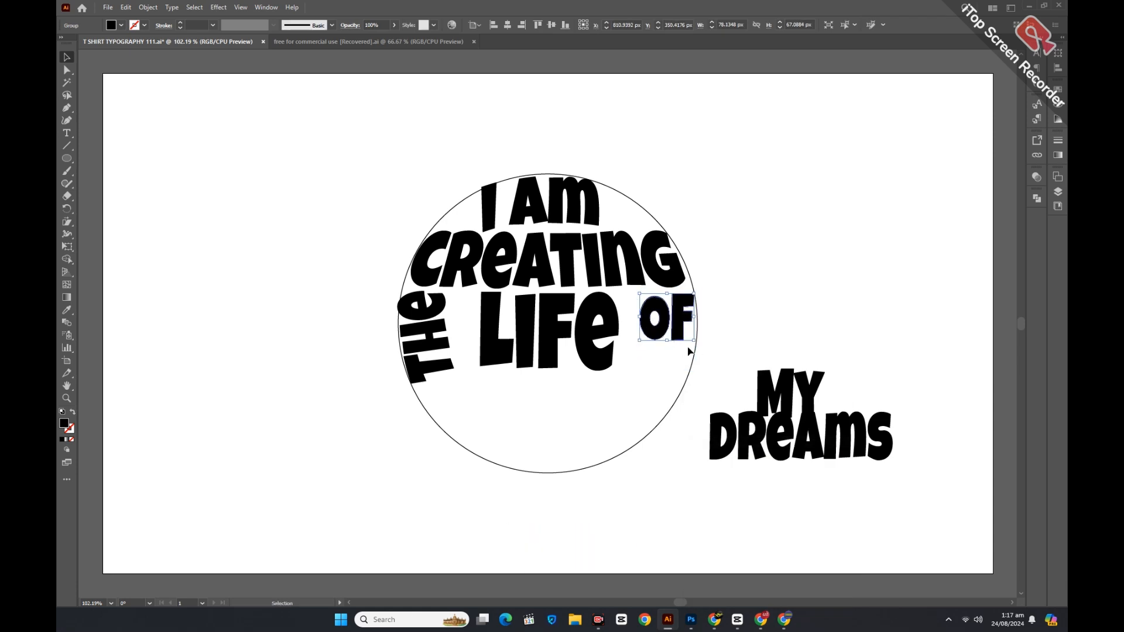
drag(700, 345, 686, 335)
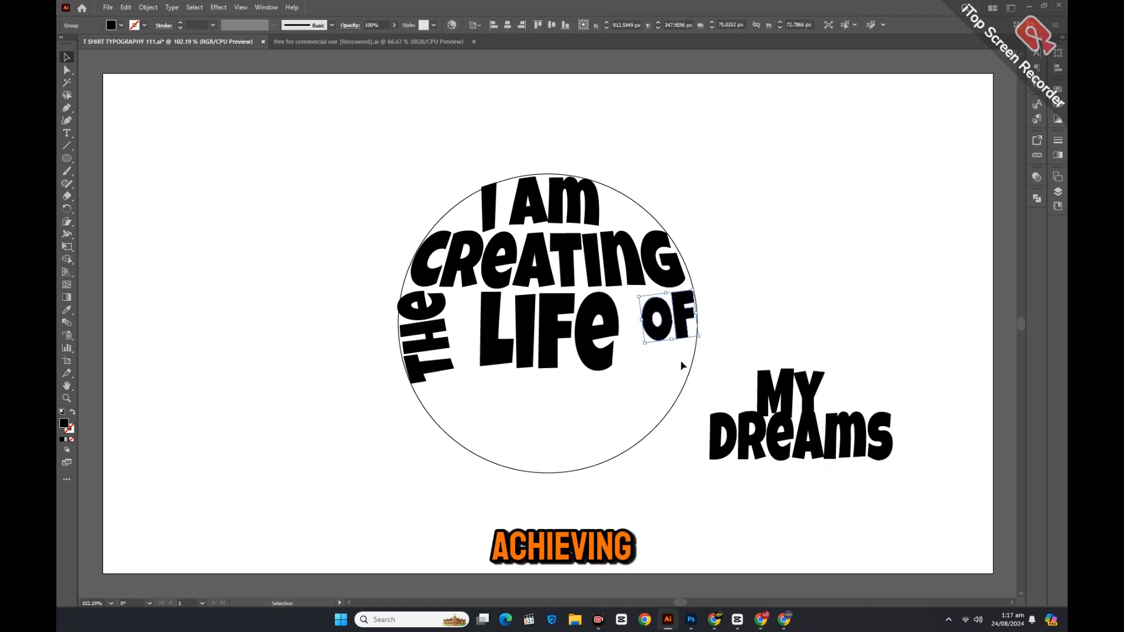
Stretch the LIFE lettering wider on both sides.
click(569, 366)
drag(478, 333, 456, 336)
drag(619, 332, 639, 334)
click(742, 389)
Move MY left of the circle and fit a widened DREAMS into the lower circle.
drag(772, 391, 367, 423)
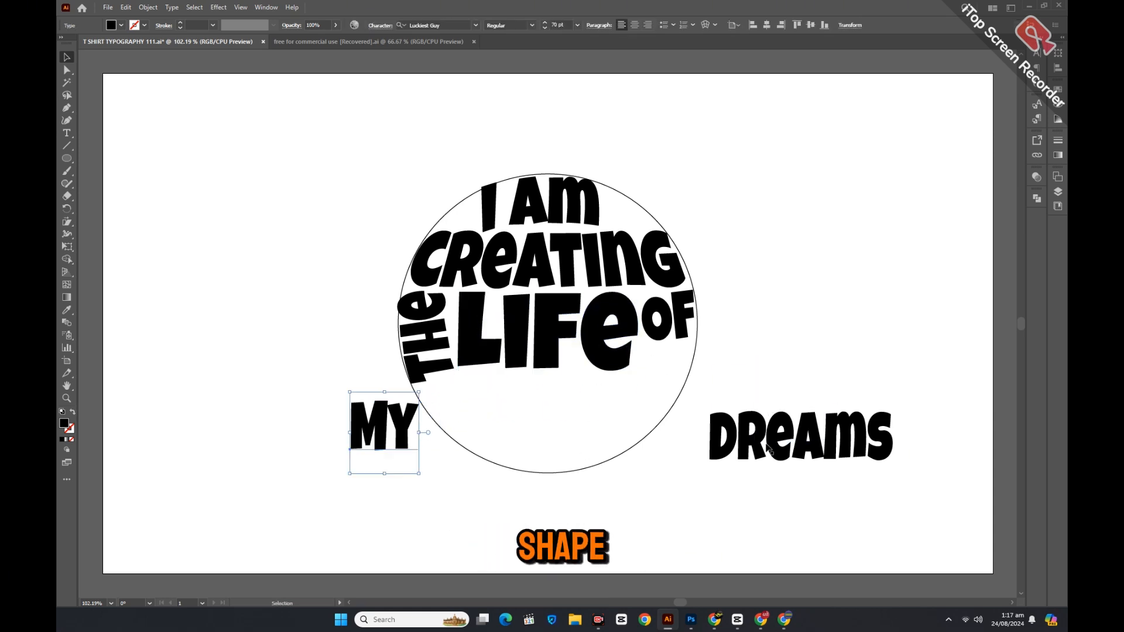
drag(769, 444, 509, 419)
key(Caps_Lock)
drag(633, 416, 658, 417)
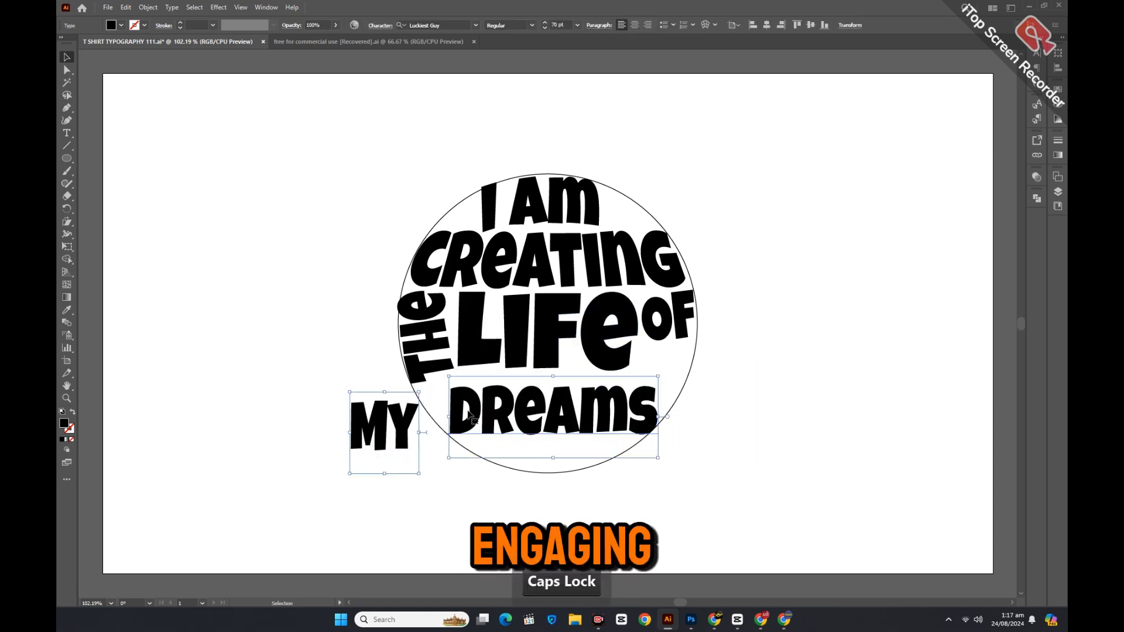
drag(448, 376, 442, 373)
drag(571, 420, 570, 413)
key(Caps_Lock)
drag(657, 409, 655, 429)
click(679, 459)
Rotate DREAMS about 20° counter-clockwise and convert it to outlines.
drag(698, 470, 709, 426)
right_click(646, 403)
click(692, 235)
Warp DREAMS, trying Arc and Bulge, and settle on an Arch with negative bend.
click(219, 7)
mouse_move(263, 147)
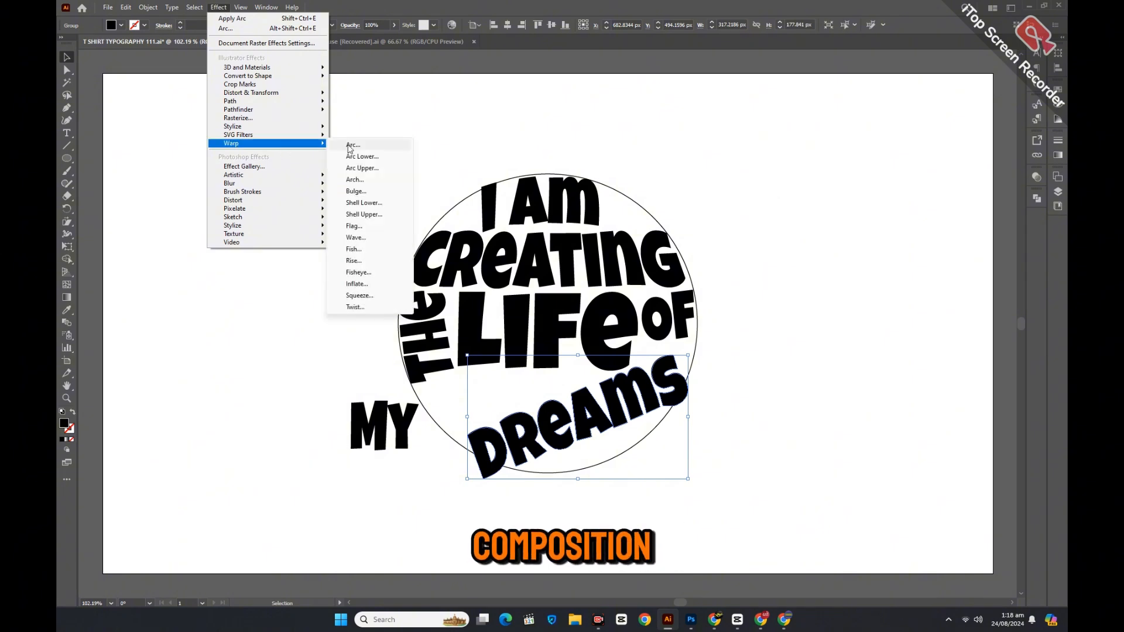
click(351, 146)
drag(296, 155, 276, 154)
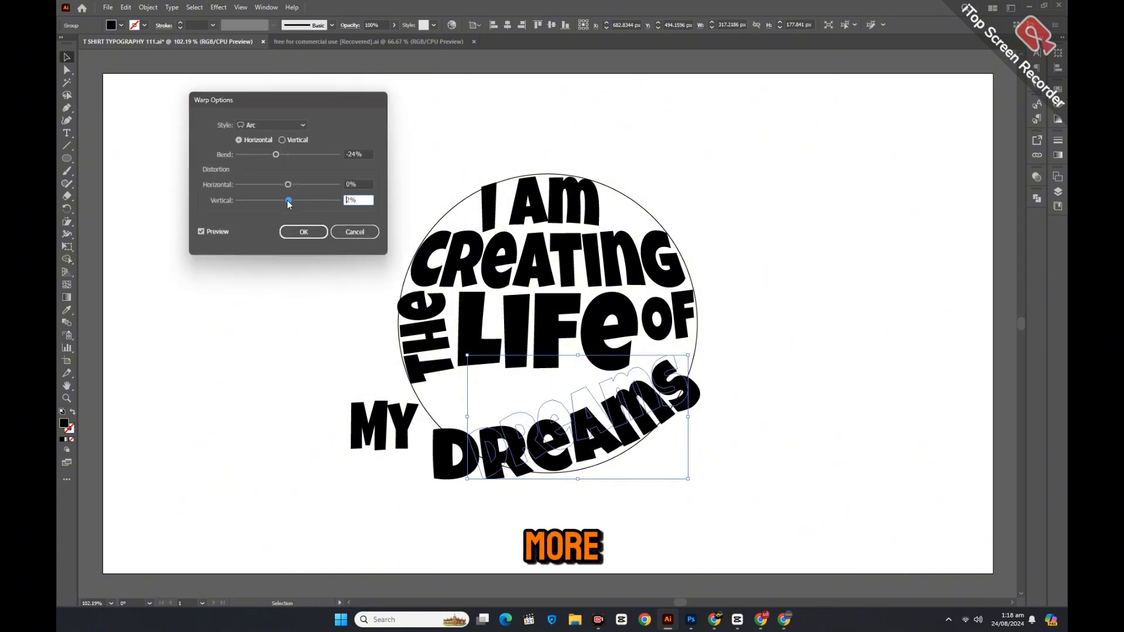
drag(288, 201, 288, 201)
click(272, 125)
click(257, 198)
mouse_move(276, 154)
mouse_down()
mouse_move(303, 158)
mouse_move(274, 157)
mouse_up()
click(272, 125)
click(258, 171)
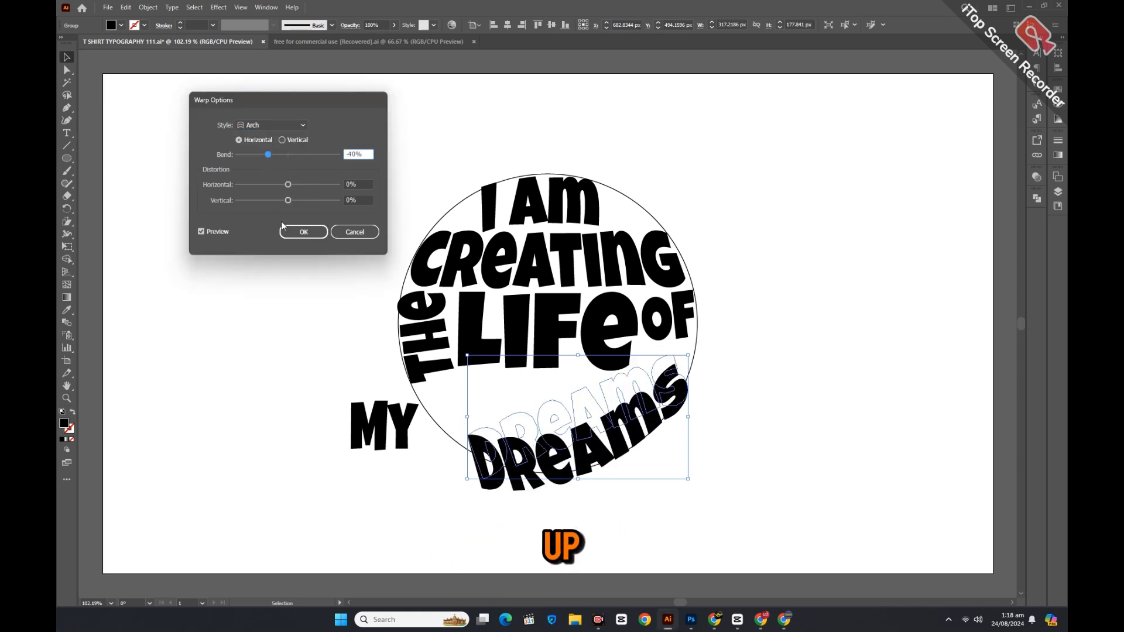
click(303, 232)
Expand the warped DREAMS, move it slightly up and enlarge it.
click(148, 7)
click(197, 157)
drag(645, 433, 647, 412)
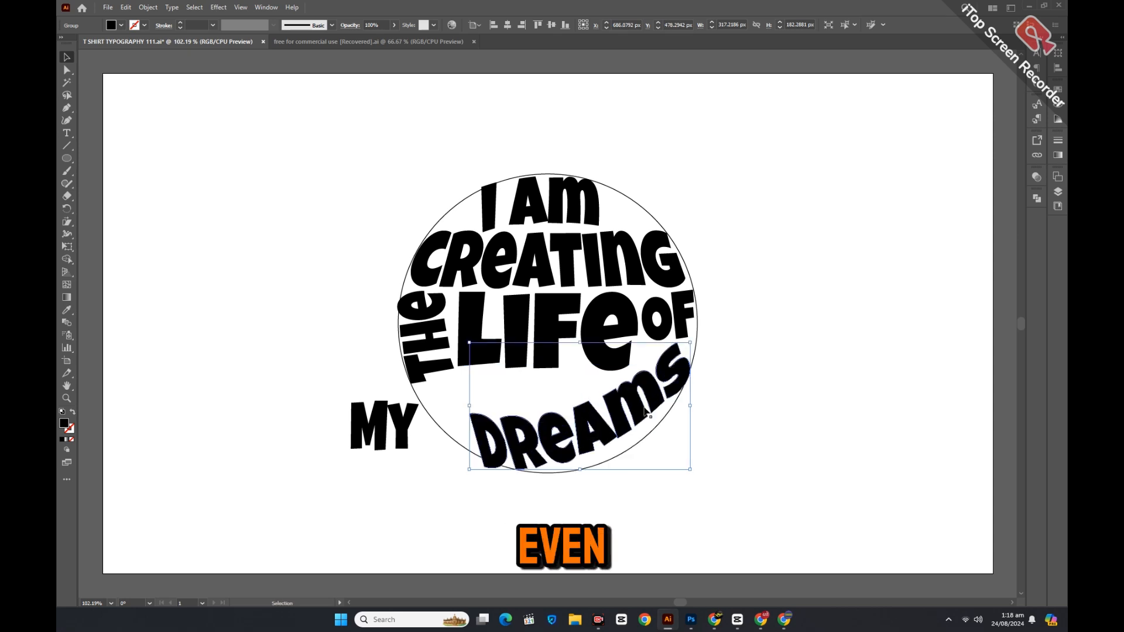
drag(468, 342, 464, 337)
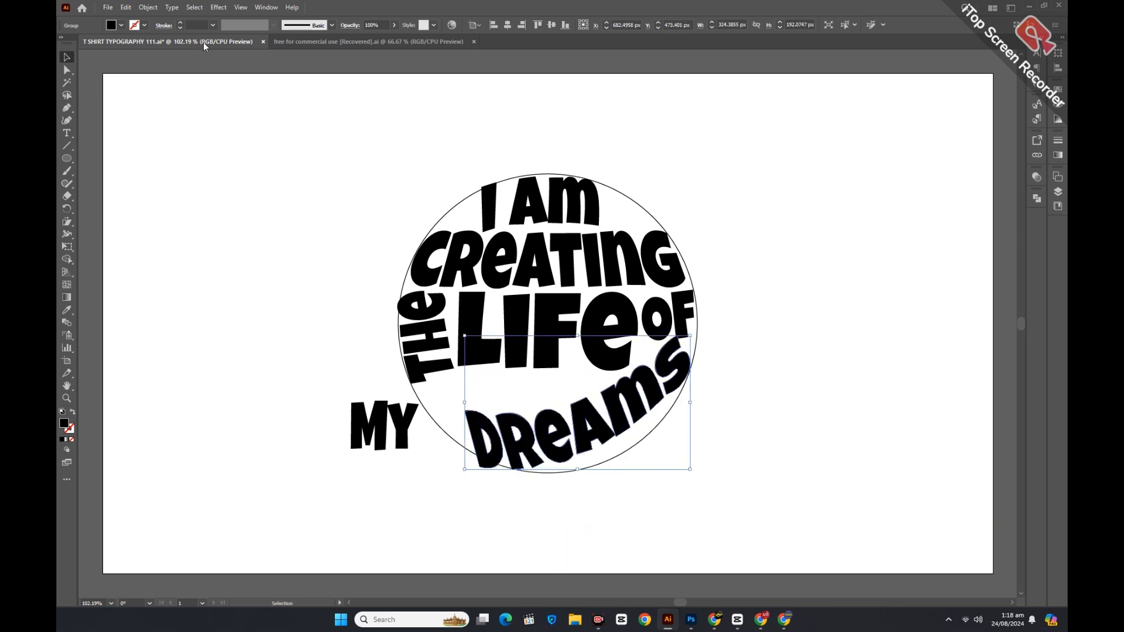
Add an Arc warp of -40% bend to DREAMS and expand it.
click(219, 7)
click(354, 146)
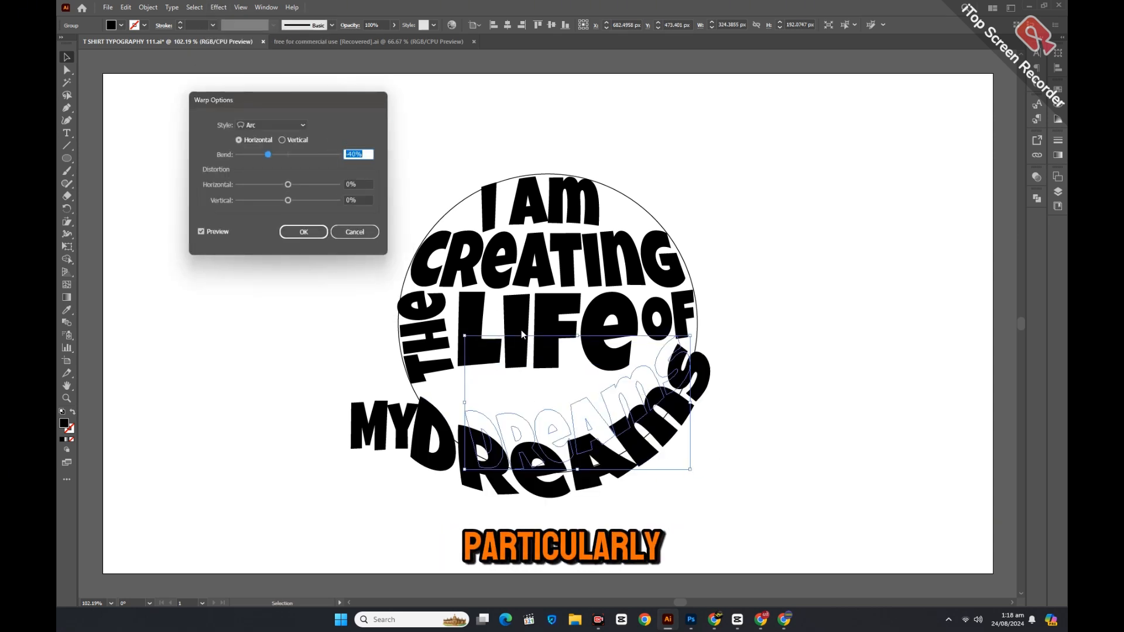
click(316, 238)
click(148, 7)
click(190, 157)
Scale DREAMS down proportionally and position it along the circle's lower edge.
drag(613, 464, 605, 449)
key(Caps_Lock)
drag(553, 329, 562, 358)
key(ctrl+z)
drag(403, 406, 443, 406)
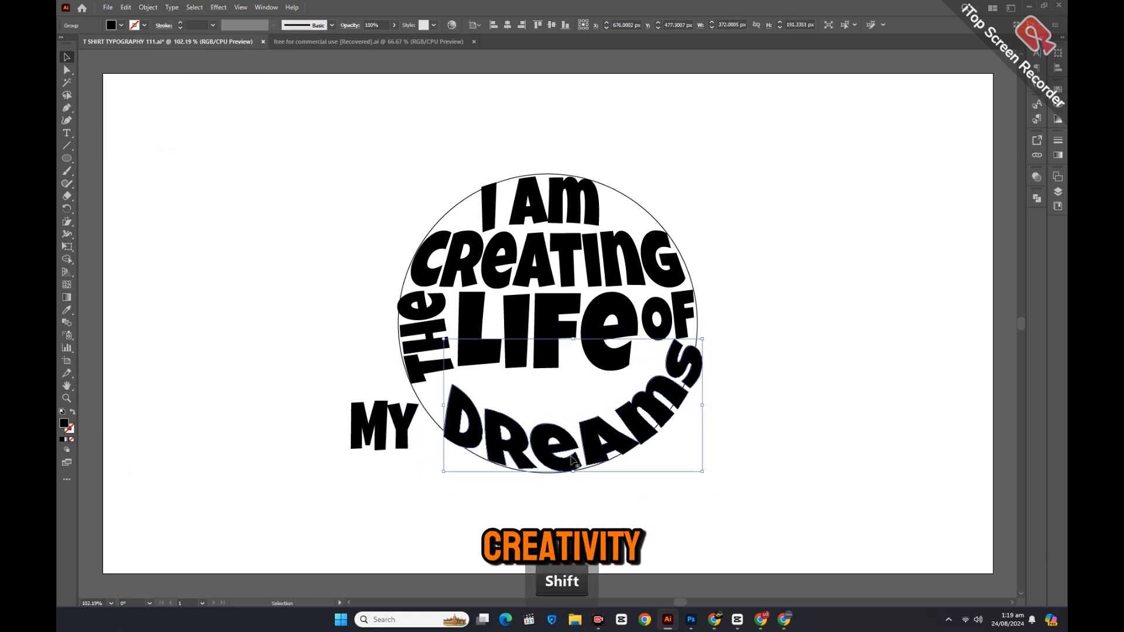
drag(645, 418, 698, 409)
drag(426, 462, 434, 455)
Move MY into the circle above DREAMS and make it shorter and wider.
right_click(377, 434)
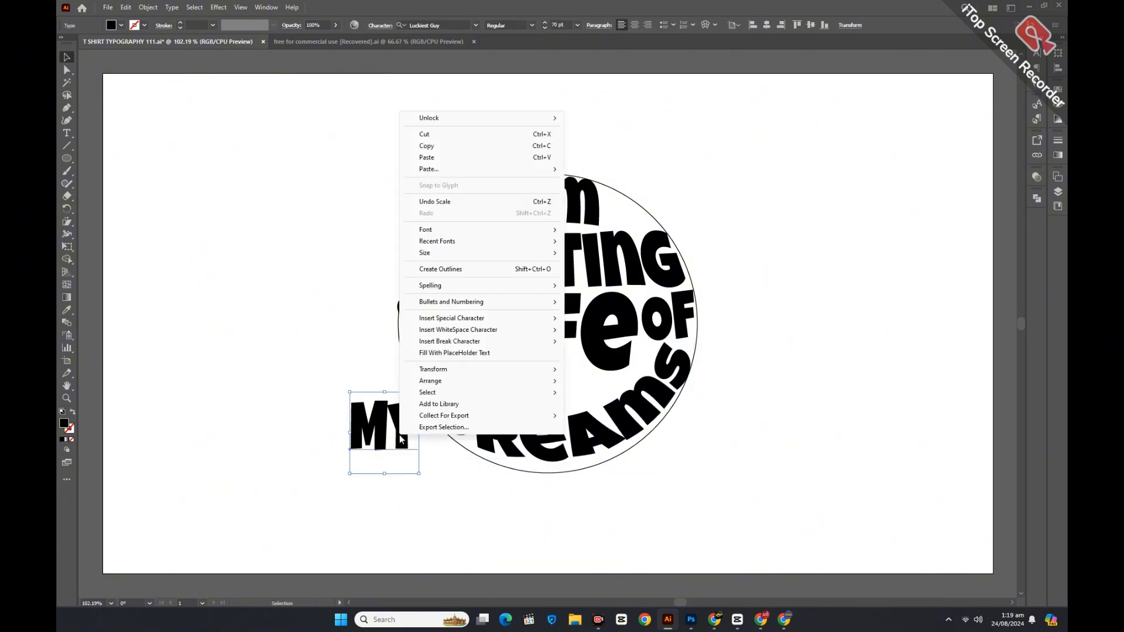
key(Escape)
drag(374, 437, 546, 405)
drag(563, 389, 602, 390)
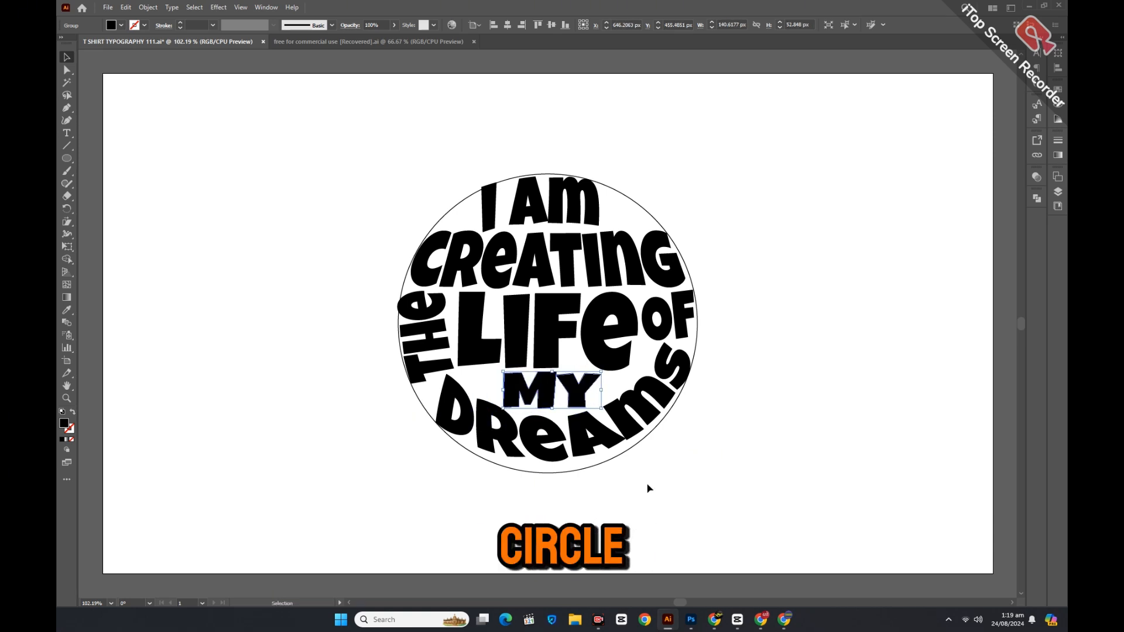
click(595, 481)
Shear DREAMS with the Shear Tool so it follows the circle's curve.
click(592, 441)
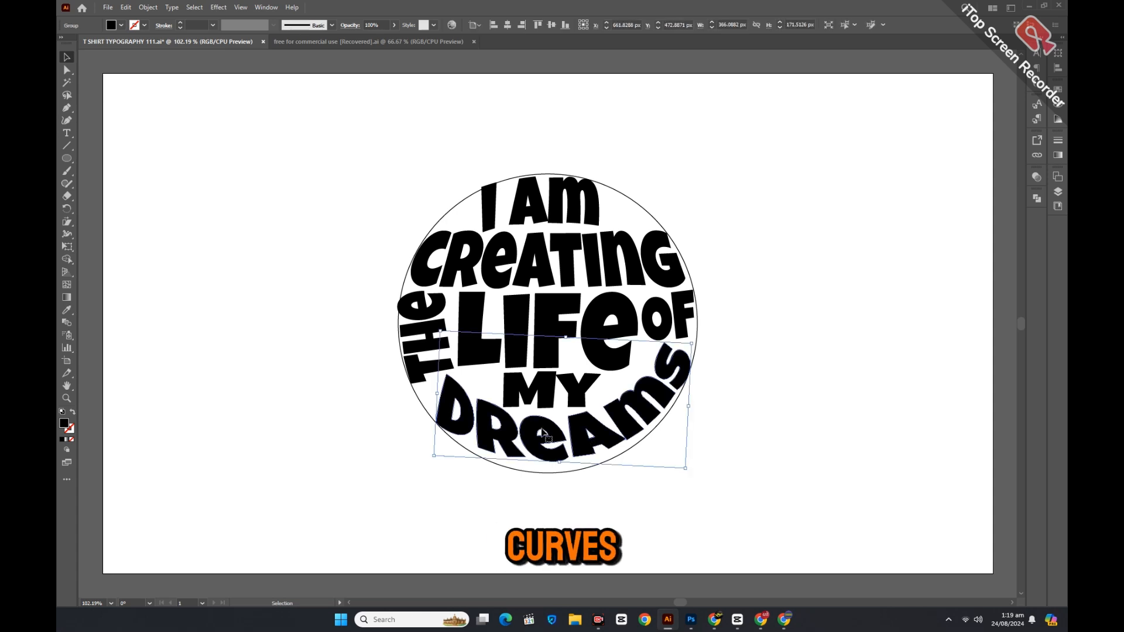
right_click(68, 222)
click(93, 235)
drag(587, 456, 569, 457)
click(68, 58)
drag(619, 426, 615, 423)
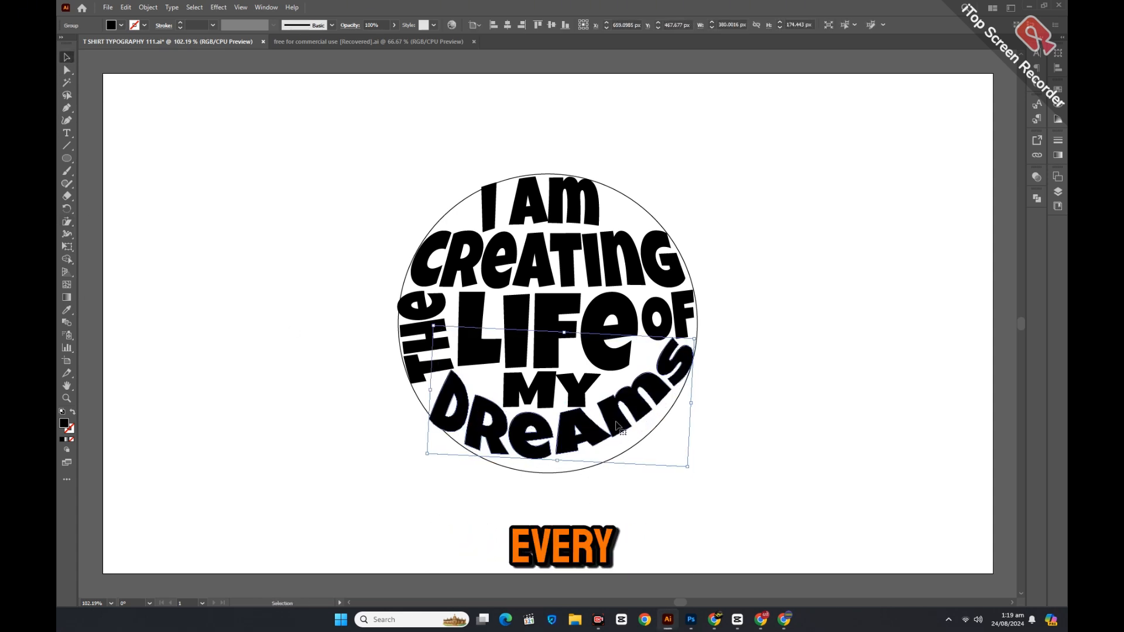
Ungroup DREAMS into separate letters, stretch the M downward and rotate the S along the circle.
right_click(616, 432)
click(647, 308)
click(547, 486)
drag(534, 456, 580, 475)
click(572, 454)
click(602, 510)
click(642, 426)
drag(632, 441, 636, 461)
click(646, 494)
click(680, 375)
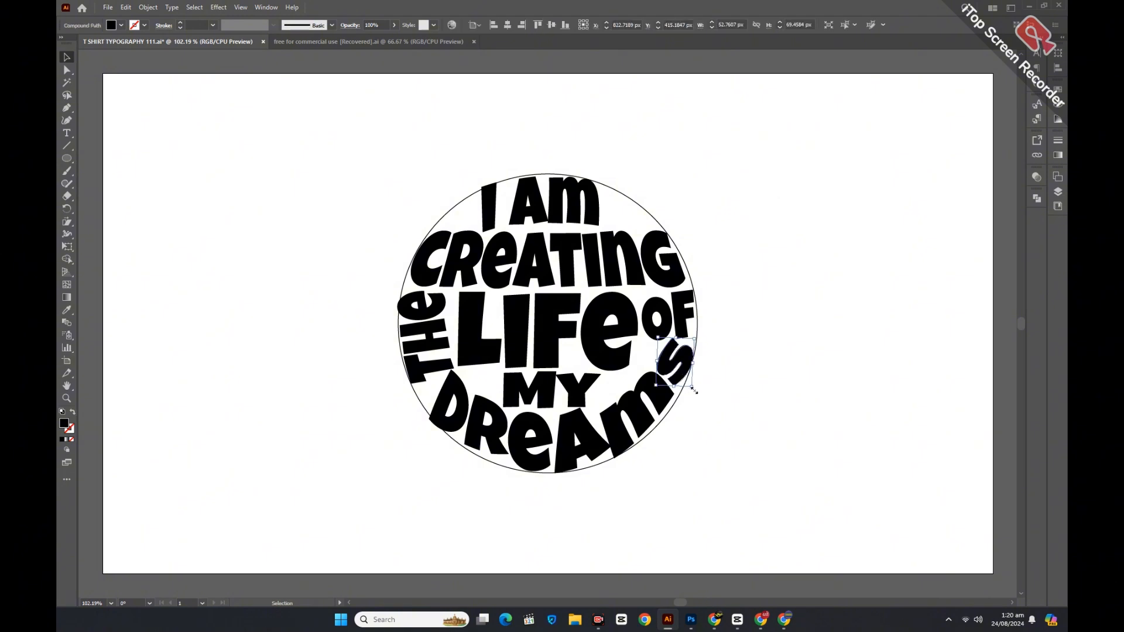
drag(701, 390, 704, 370)
Move the S lower along the circle, then shift the R lower-left and tilt it clockwise.
click(661, 427)
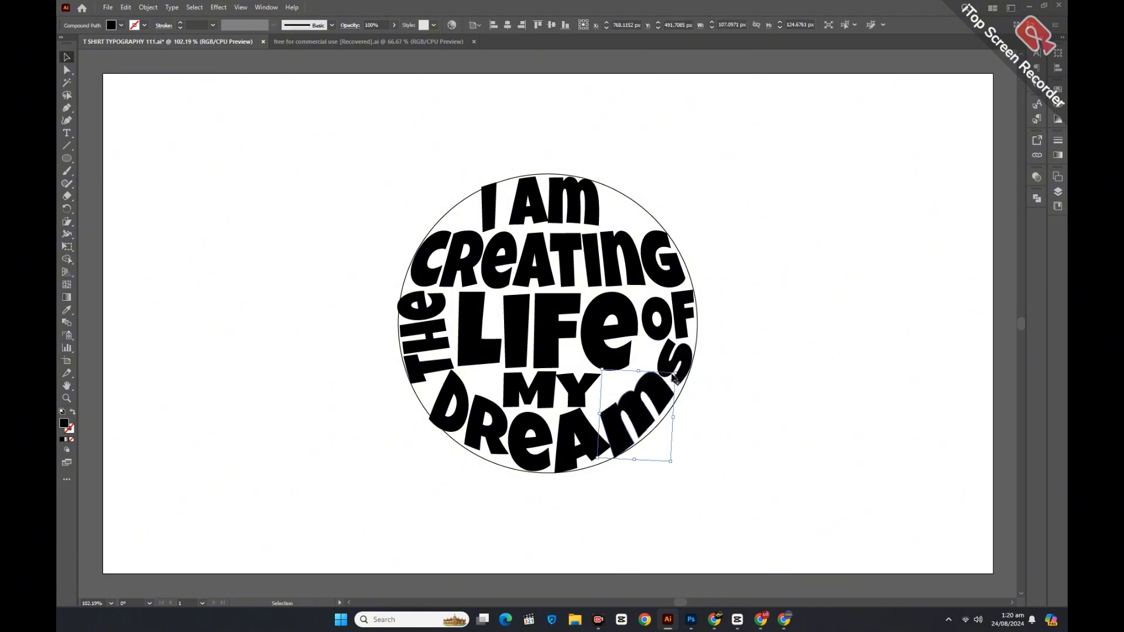
click(683, 370)
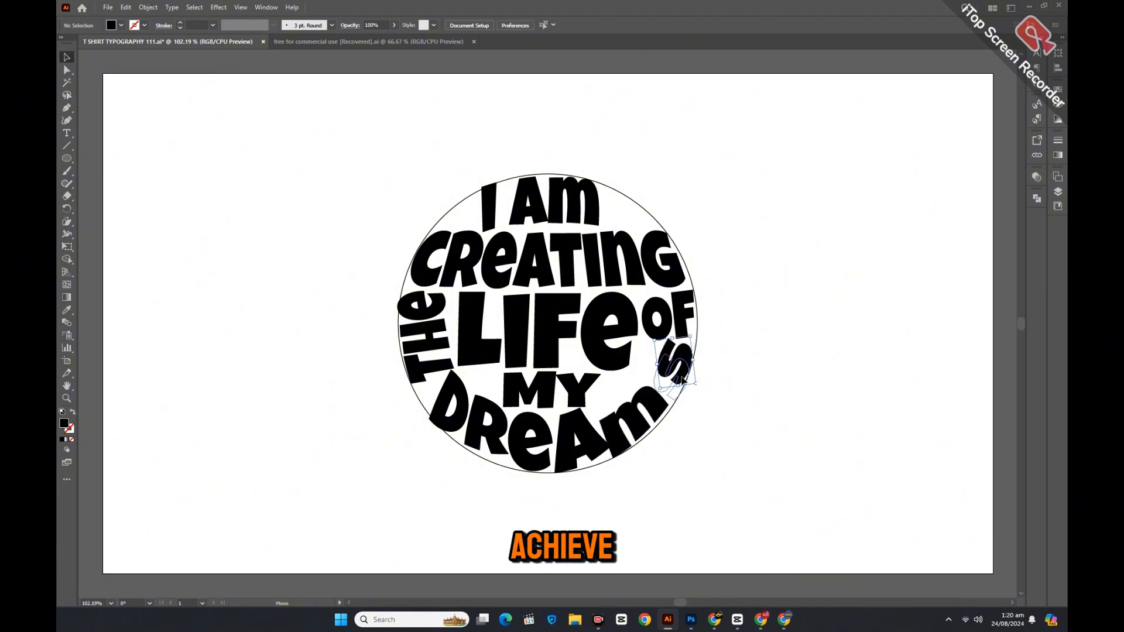
drag(680, 379, 676, 388)
click(694, 436)
click(466, 413)
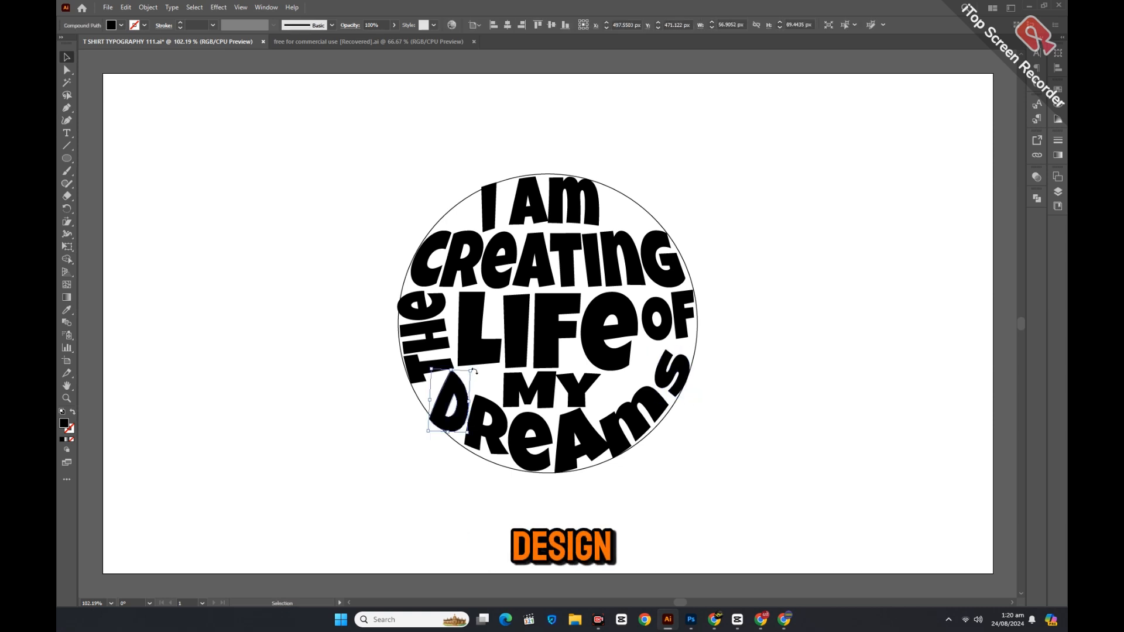
click(485, 439)
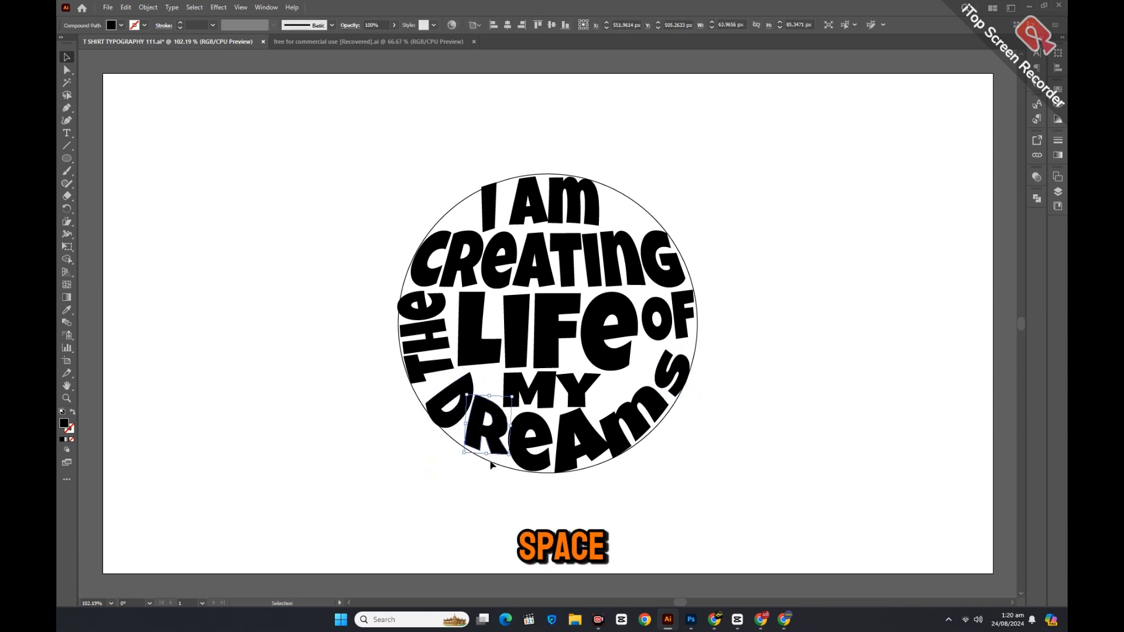
drag(480, 440, 479, 440)
drag(515, 403, 519, 409)
click(526, 491)
Tilt the E and A into place, rotate and enlarge the M, and move it outside the circle.
drag(537, 465, 598, 480)
click(529, 508)
drag(594, 459, 608, 443)
click(616, 463)
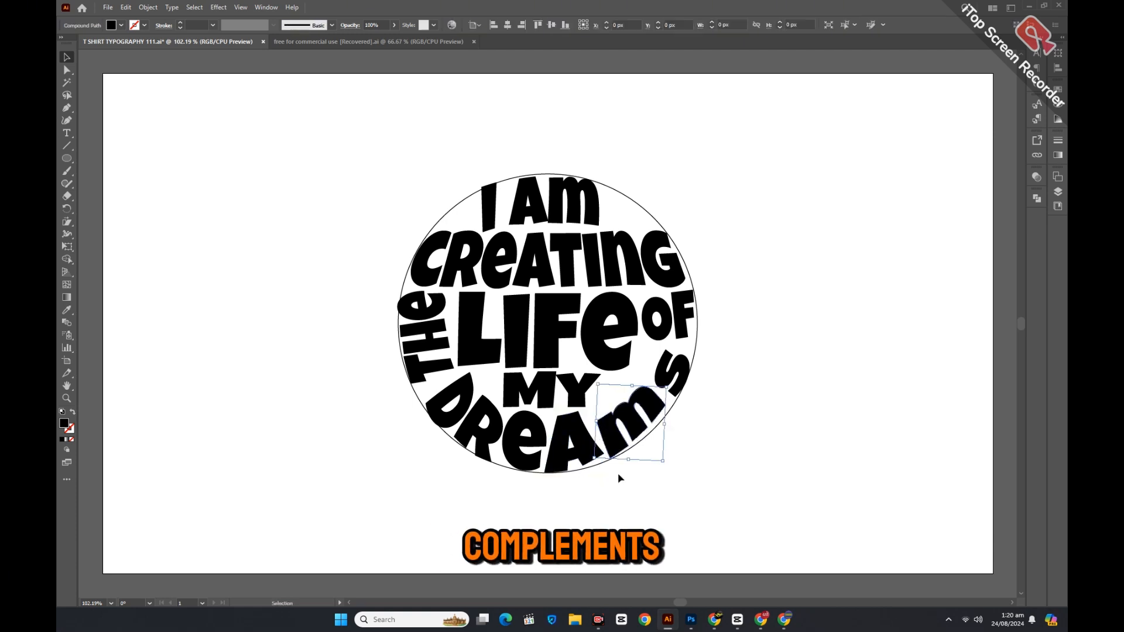
click(620, 476)
drag(653, 413, 653, 416)
drag(665, 465, 661, 469)
click(668, 488)
drag(651, 412, 652, 415)
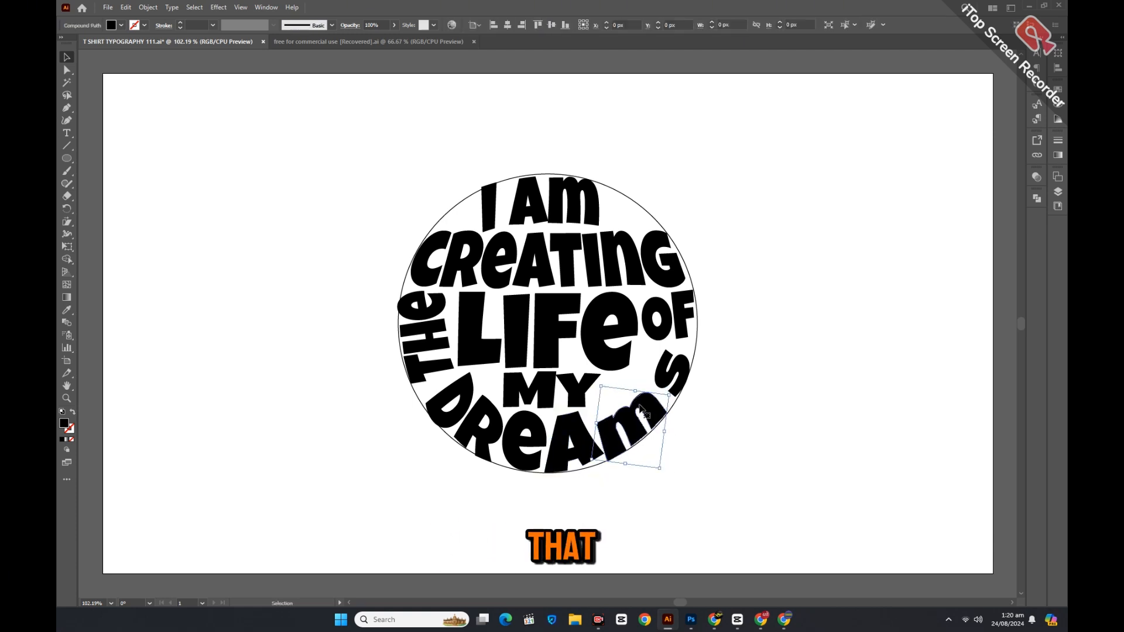
drag(602, 385, 594, 367)
drag(649, 408, 797, 428)
Unite the M into one path, reset its bounding box, then move, rotate and narrow it inside the circle.
click(1035, 199)
click(916, 223)
click(916, 227)
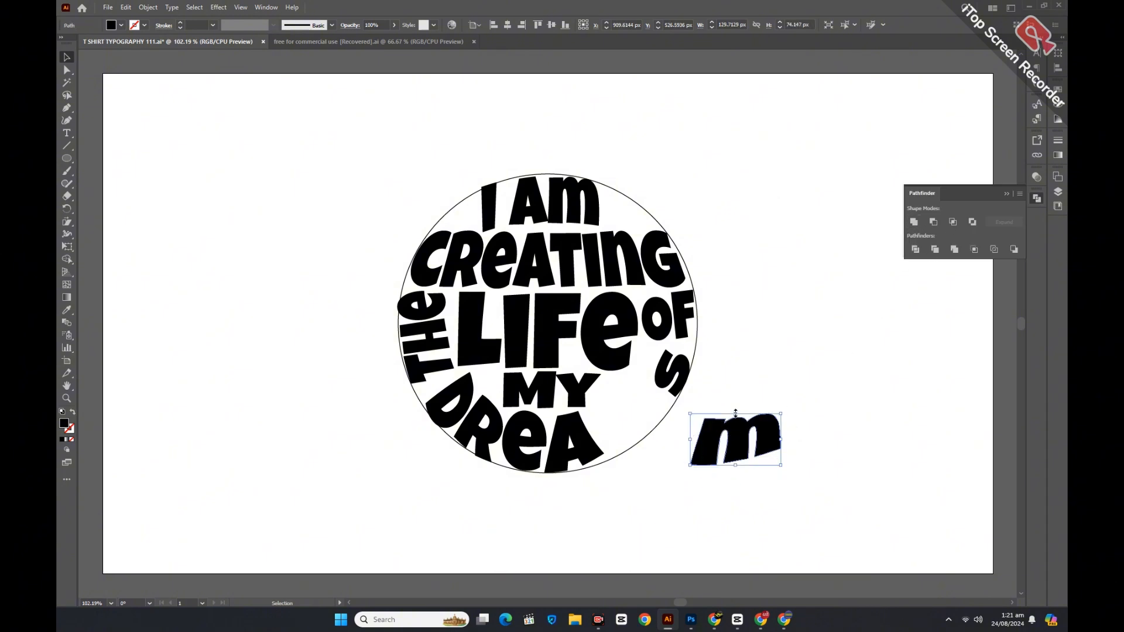
drag(735, 414, 735, 386)
drag(780, 426, 658, 423)
drag(679, 467, 634, 423)
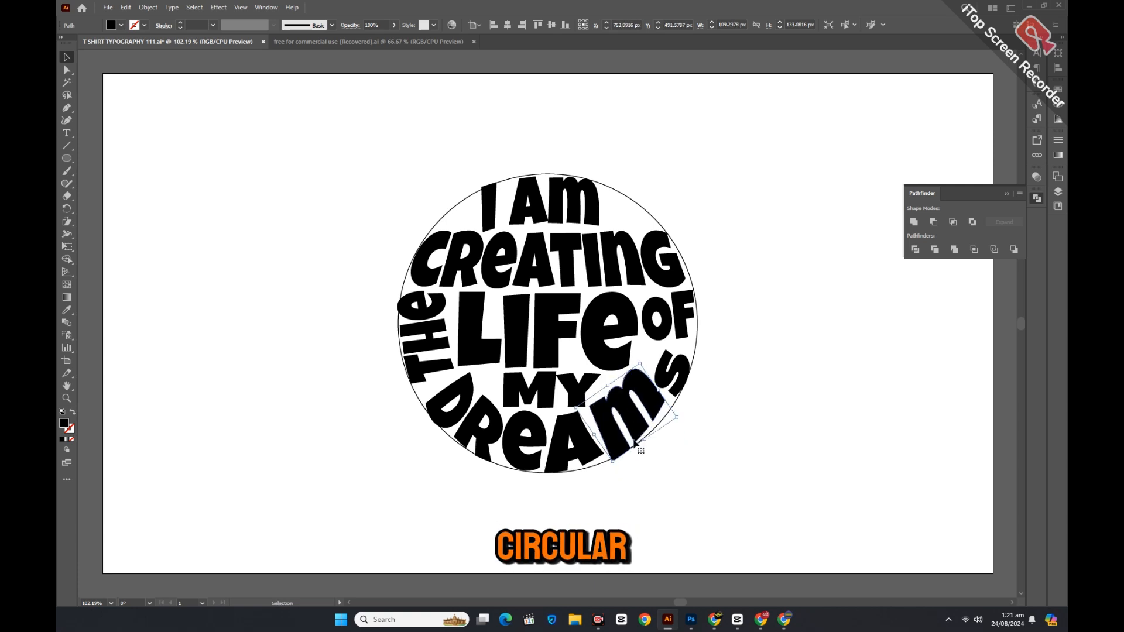
drag(611, 462, 613, 463)
click(649, 421)
click(658, 402)
drag(660, 391, 651, 396)
Rotate the S nearly upright, stretch it taller and move it down along the circle.
click(667, 375)
drag(693, 347, 801, 312)
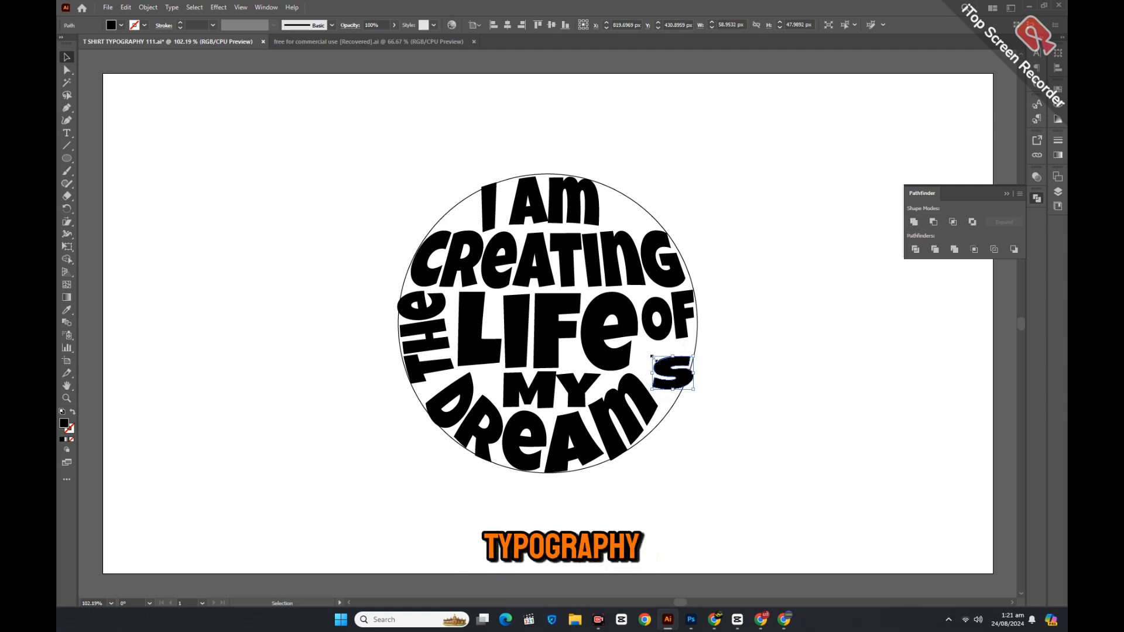
drag(674, 345, 673, 340)
mouse_move(679, 387)
mouse_down()
mouse_move(679, 400)
mouse_move(701, 379)
mouse_move(671, 381)
mouse_up()
click(691, 407)
click(682, 395)
click(688, 390)
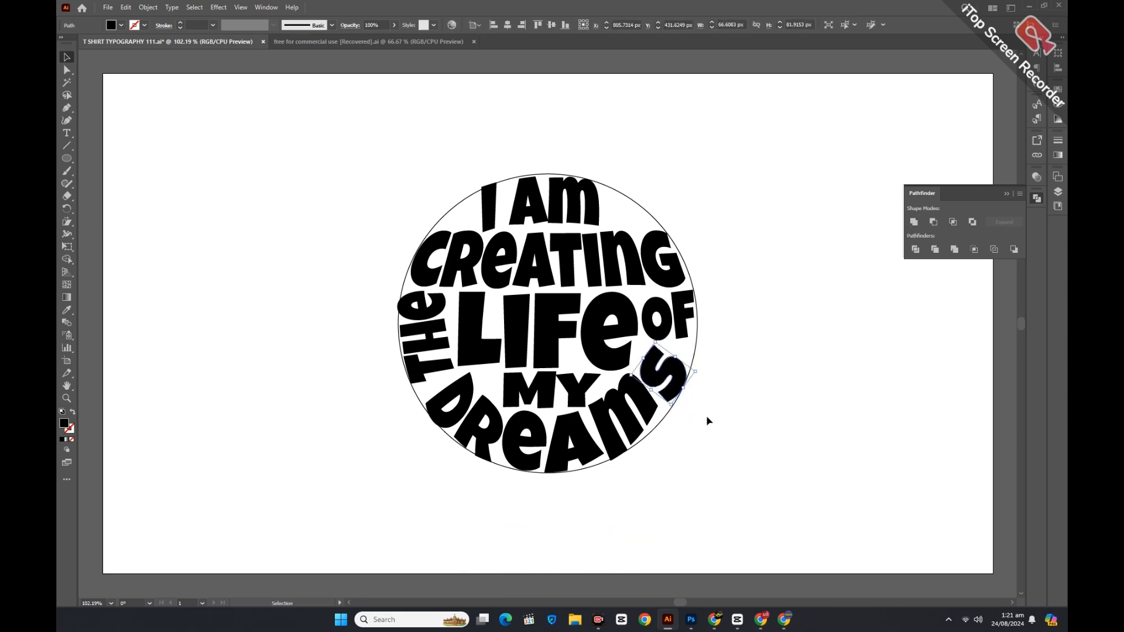
click(709, 421)
click(574, 380)
Fill the dot and speed-line accents with a grey swatch.
click(785, 459)
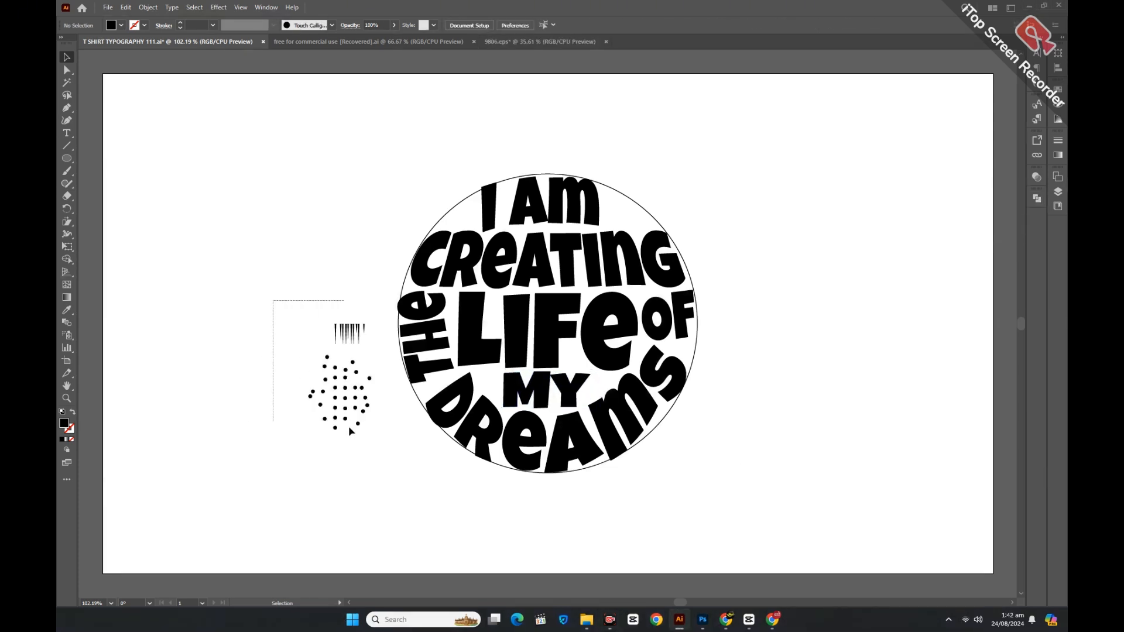
drag(349, 432, 378, 457)
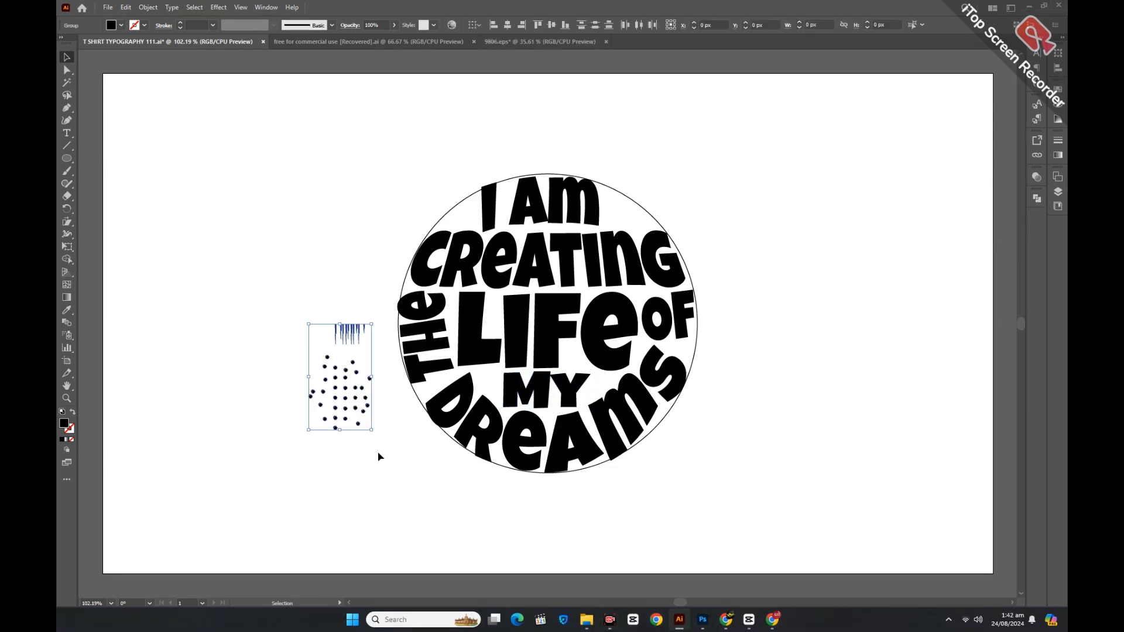
click(118, 26)
click(116, 74)
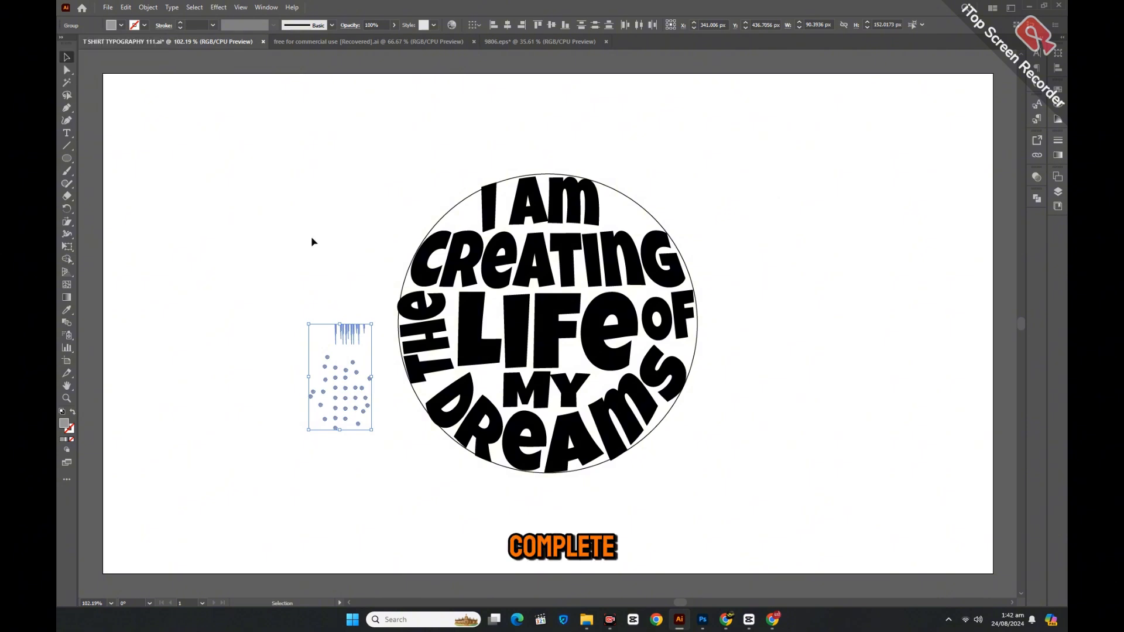
click(310, 236)
Place the dots over I AM CREATING and the speed lines at the circle's upper-right edge.
click(345, 370)
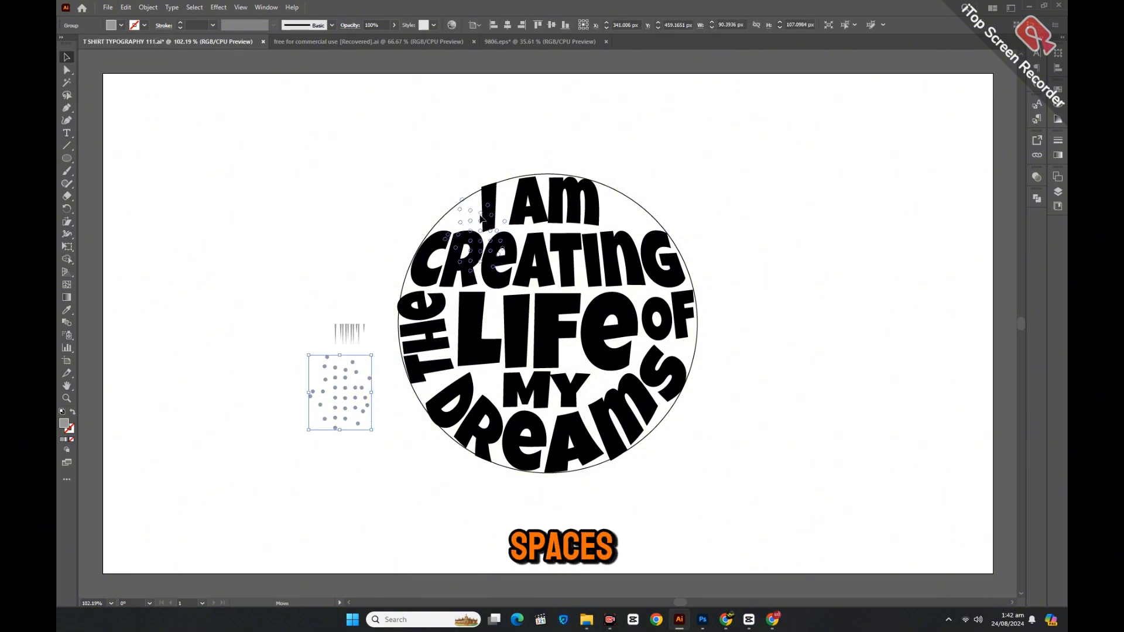
drag(480, 218, 485, 256)
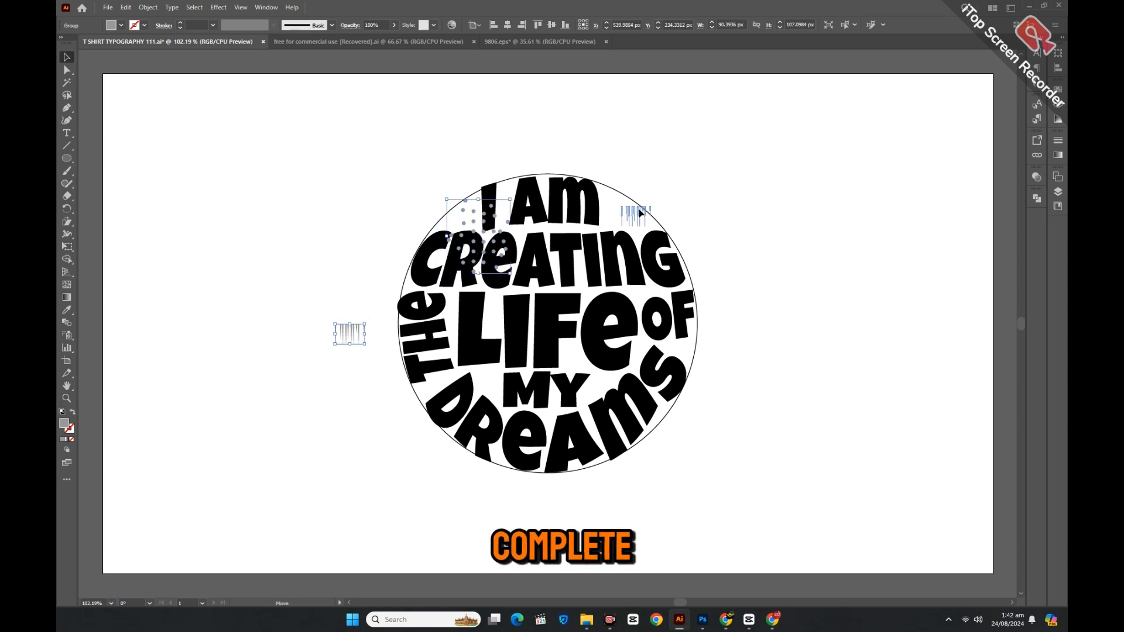
drag(639, 214, 627, 215)
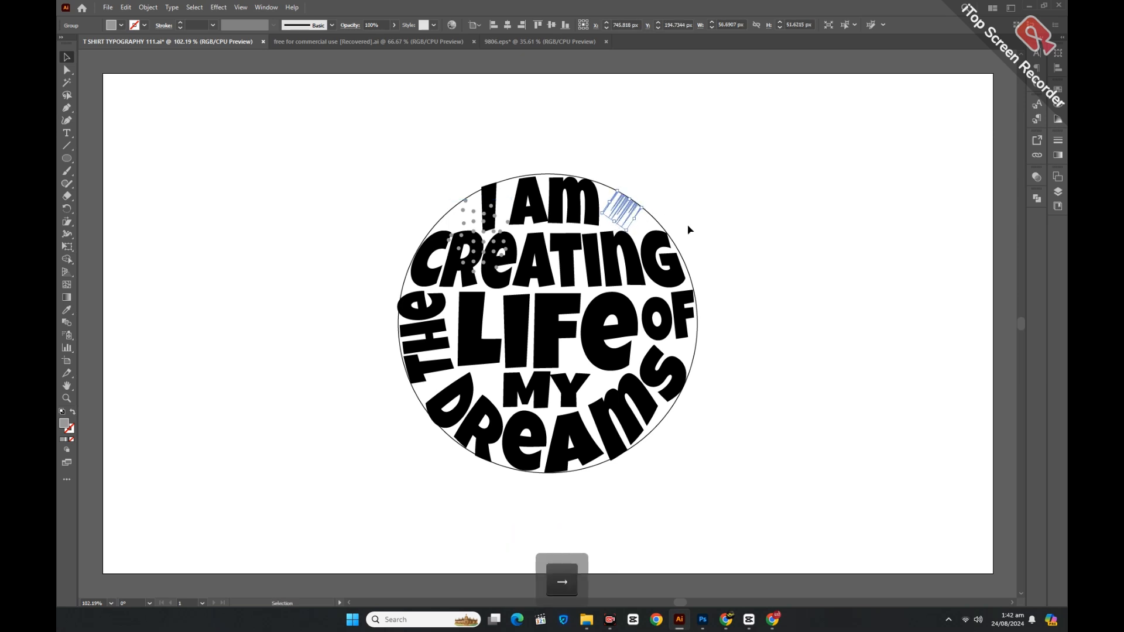
click(710, 235)
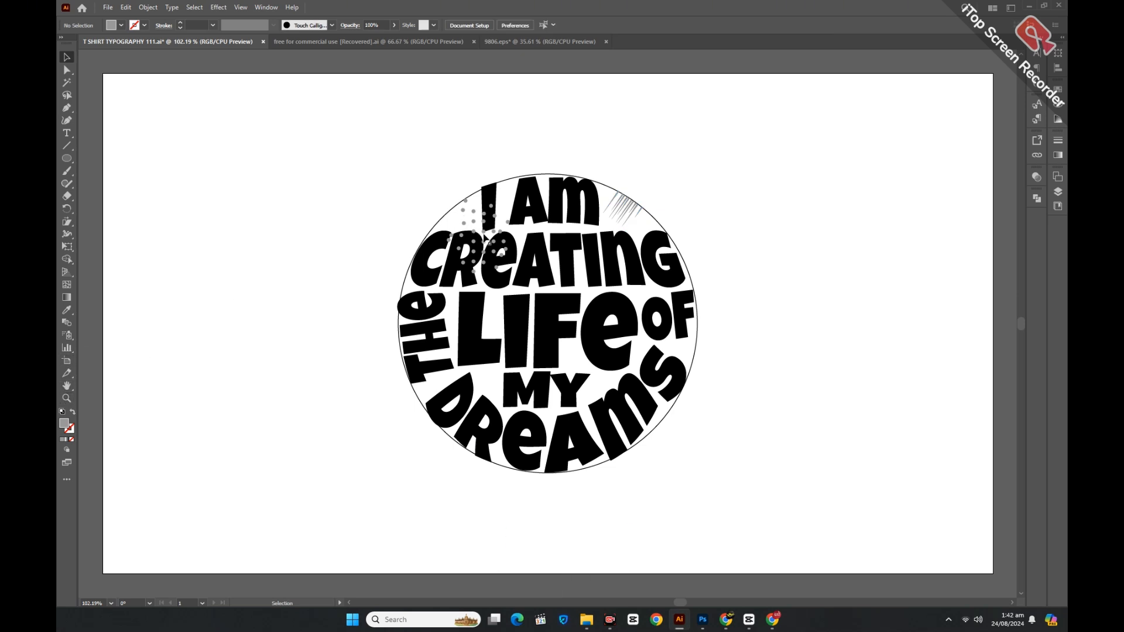
Ungroup the dots and start repositioning individual dots.
click(484, 234)
right_click(483, 233)
click(524, 392)
click(409, 386)
click(452, 218)
drag(444, 230, 502, 189)
click(467, 218)
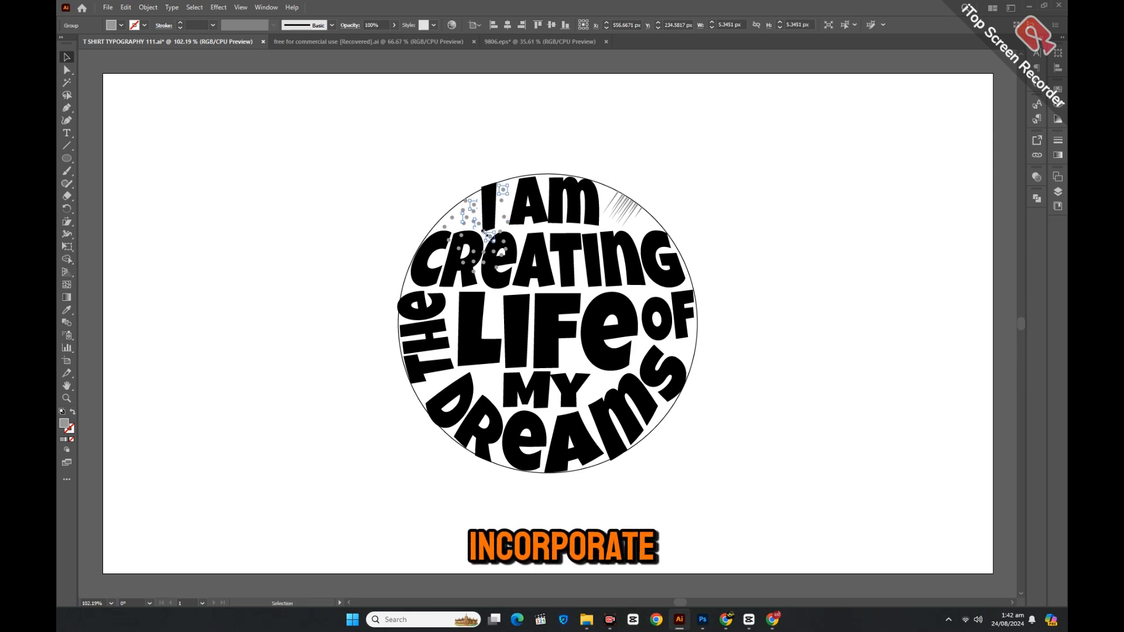
Zoom in on CREATING and spread the grey dots across the lettering.
key(z)
click(525, 264)
click(535, 328)
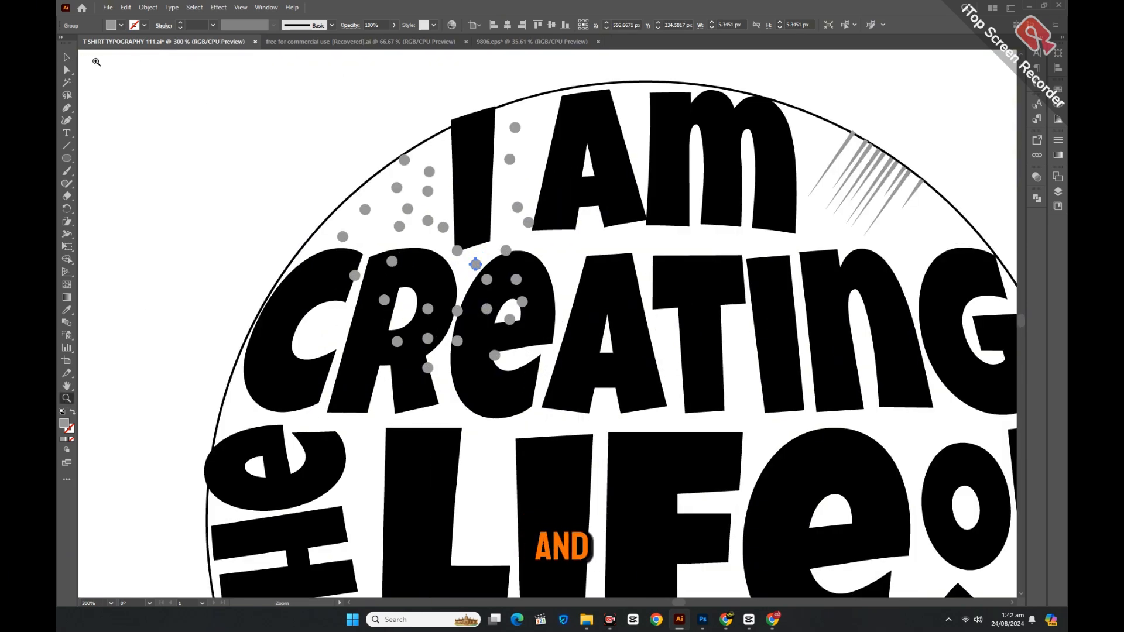
click(67, 58)
click(149, 111)
drag(384, 301, 313, 334)
drag(466, 276, 466, 276)
drag(428, 367, 380, 405)
drag(397, 341, 509, 226)
Move grey dots up beside the letter I and into a cluster near the circle's top.
drag(506, 251, 540, 127)
drag(516, 279, 559, 261)
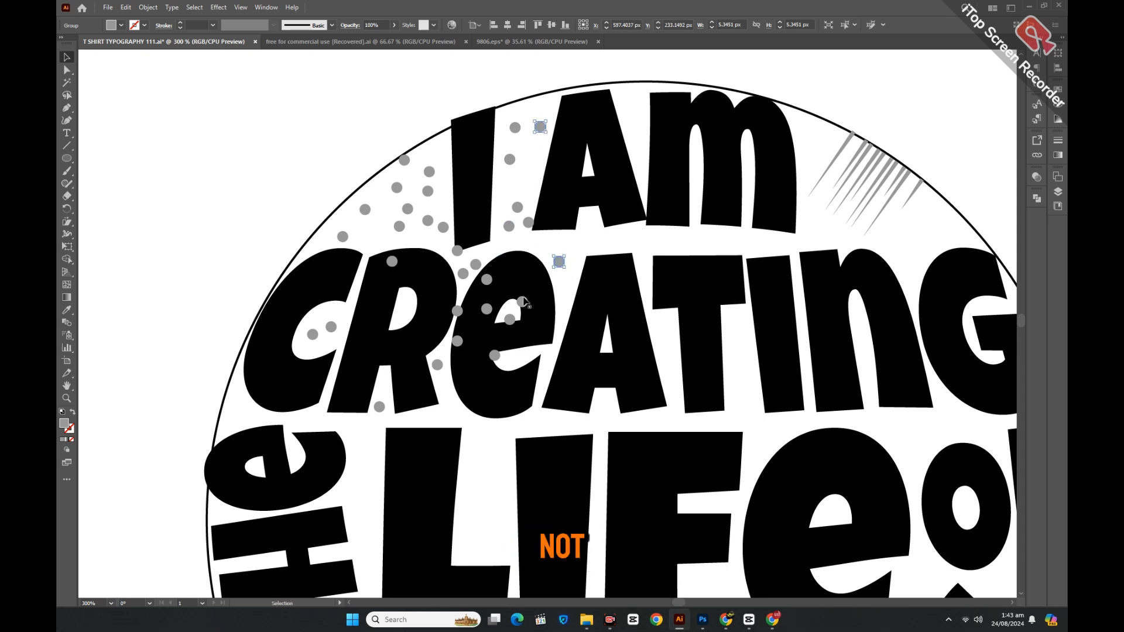
drag(521, 301, 554, 243)
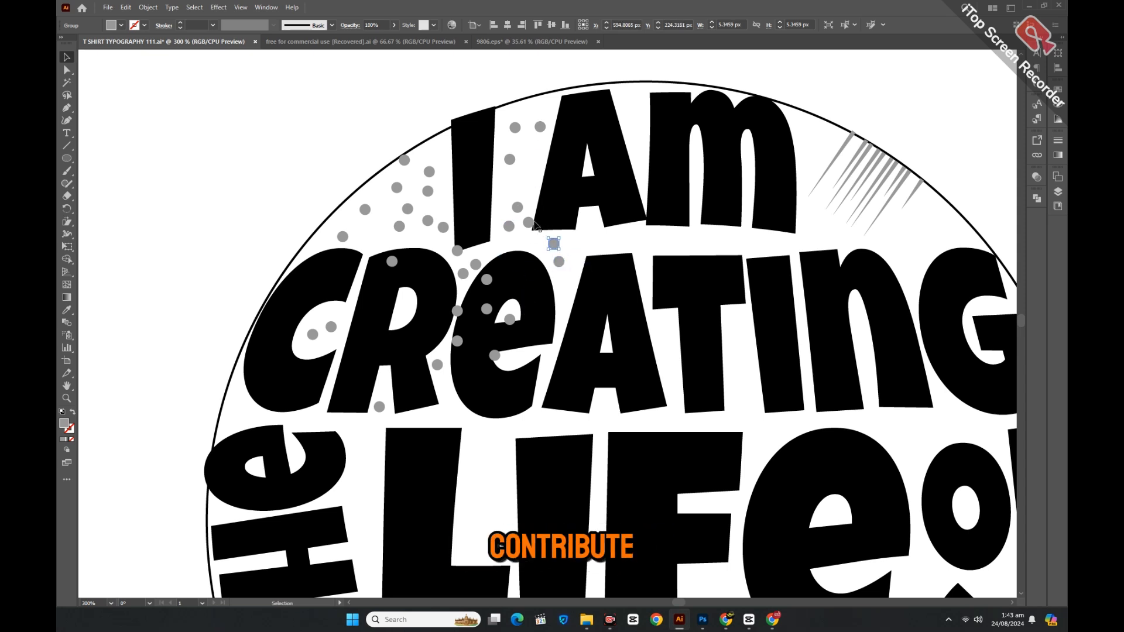
drag(531, 190, 532, 176)
drag(510, 320, 531, 145)
drag(528, 103, 530, 103)
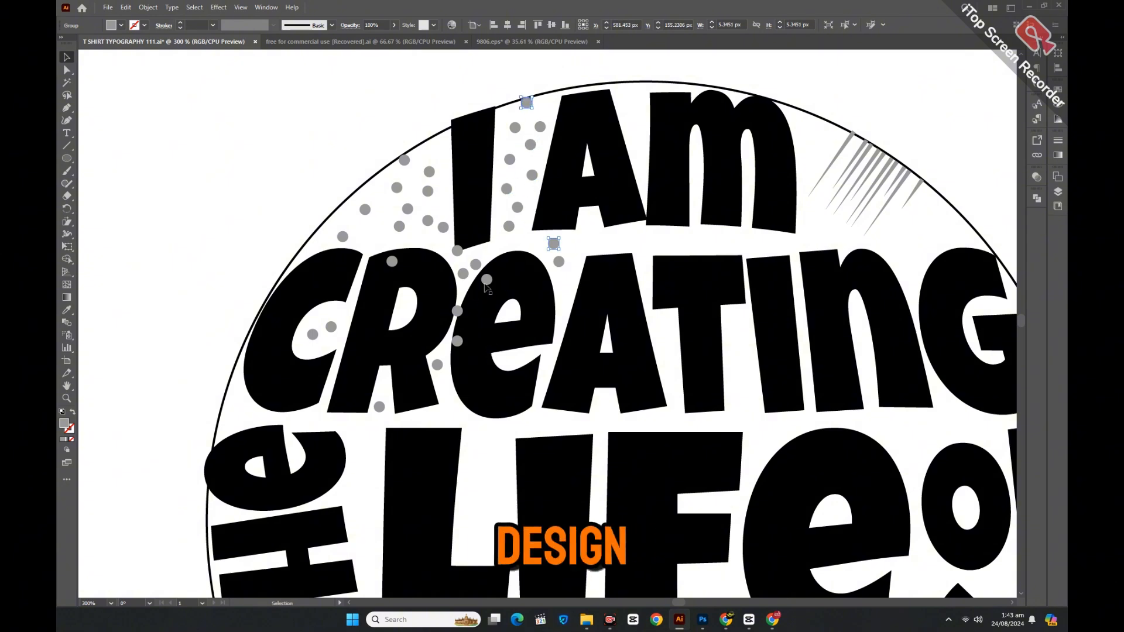
drag(338, 213, 371, 186)
drag(324, 246, 316, 244)
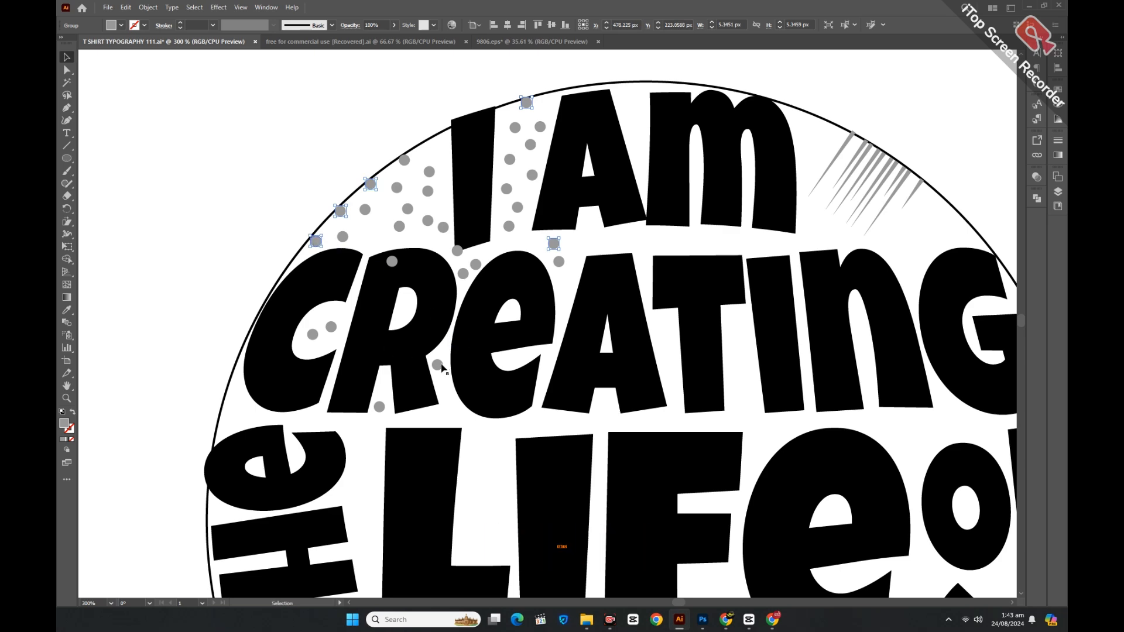
drag(437, 146, 437, 145)
Fill gaps in the dot cluster and move one dot toward the circle's left edge.
key(ctrl+a)
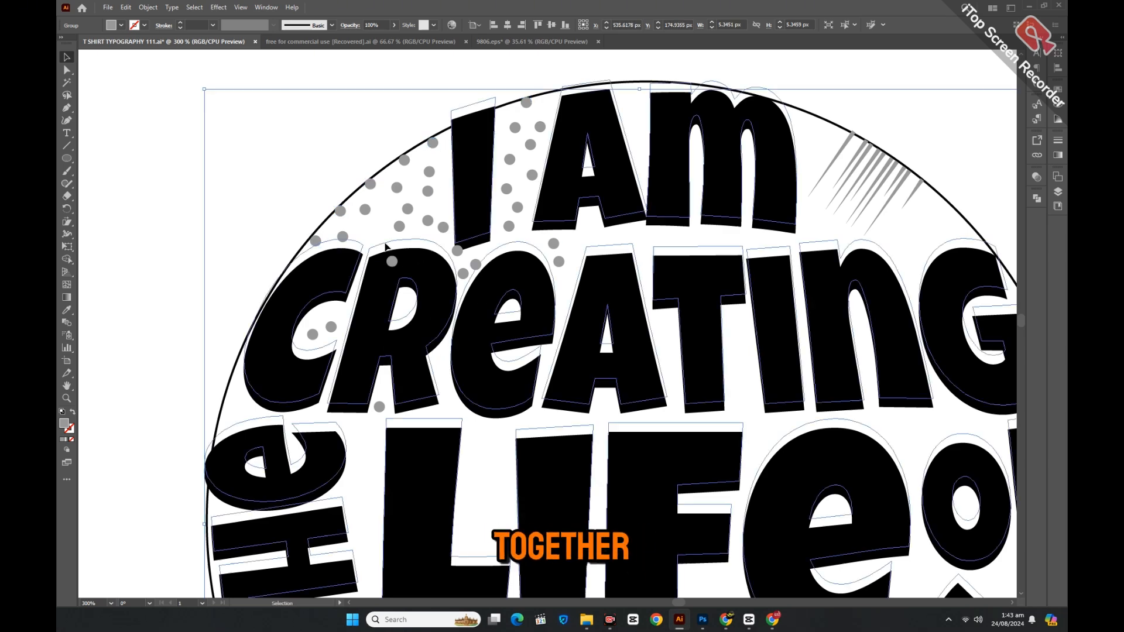
key(ctrl+z)
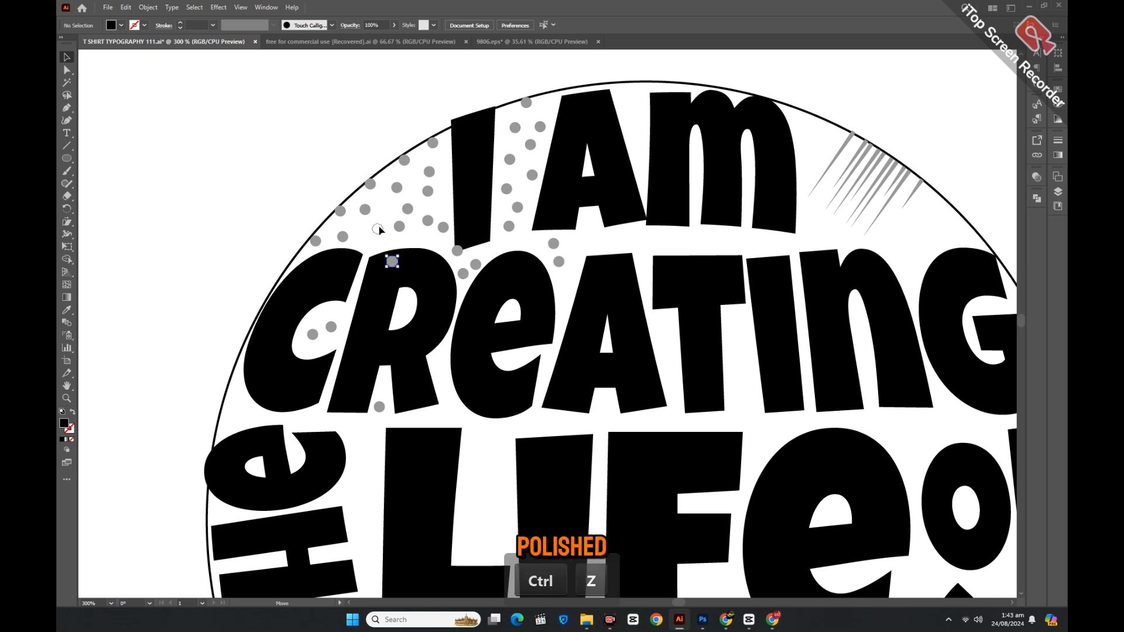
drag(379, 230, 378, 228)
drag(443, 204, 443, 204)
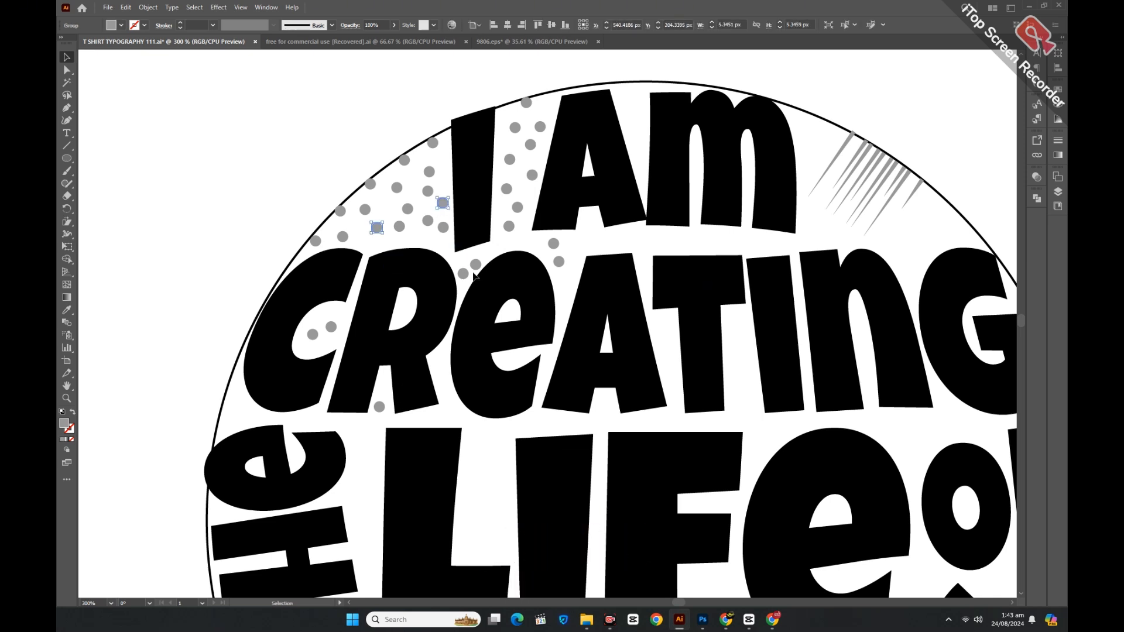
drag(234, 388, 228, 404)
click(190, 329)
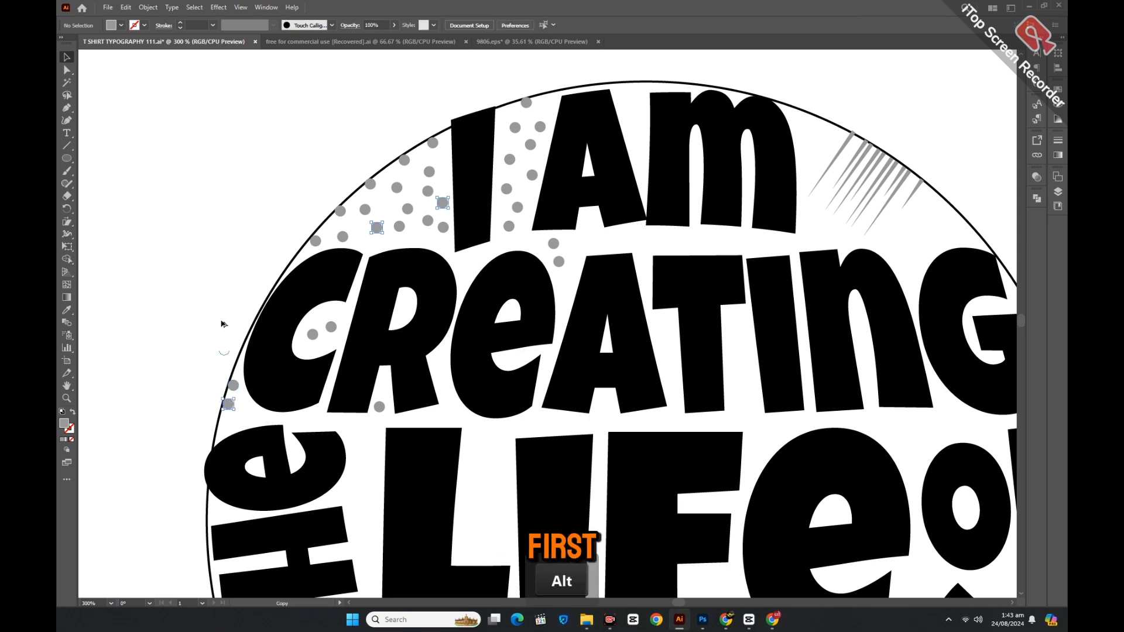
Duplicate a dot, shrink the copy, and place small copies among the larger dots.
drag(223, 323, 216, 234)
click(219, 257)
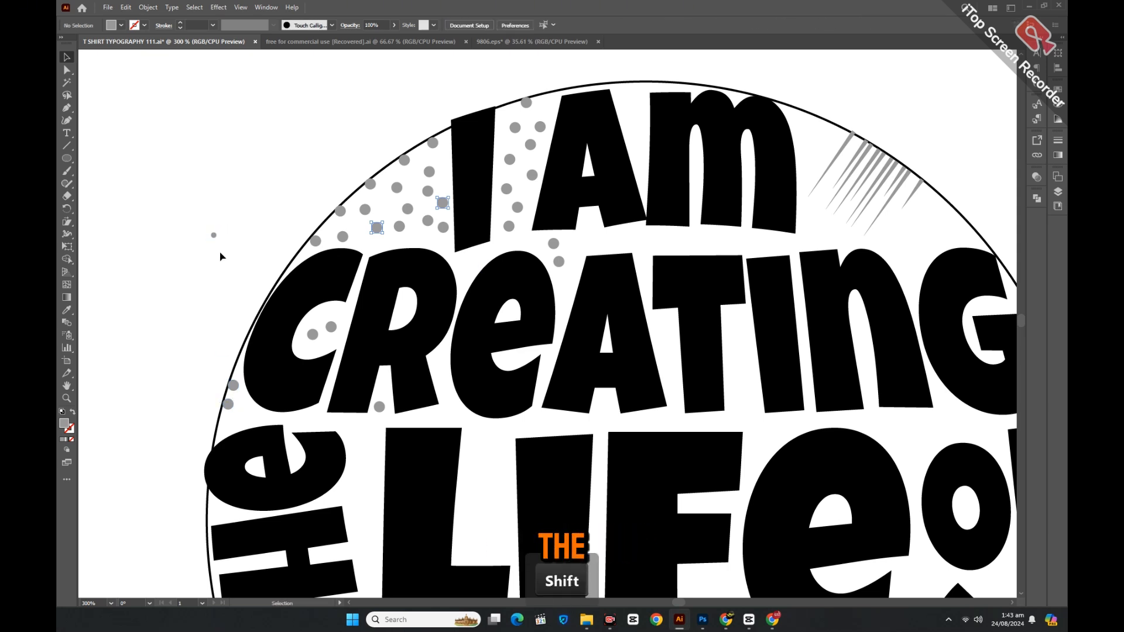
drag(257, 174, 257, 175)
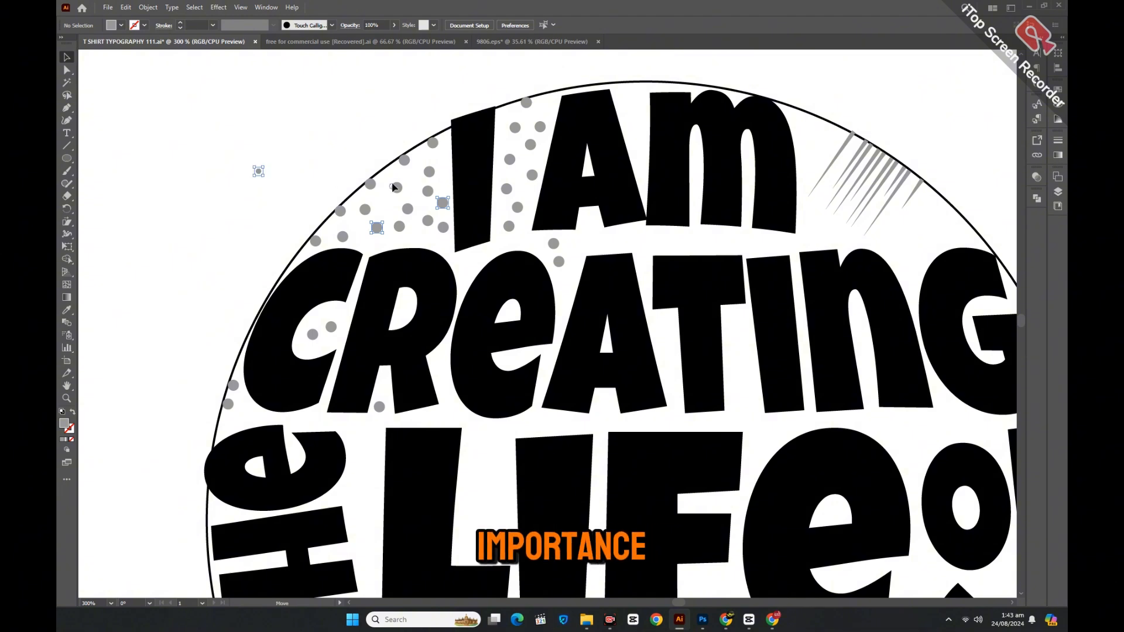
drag(393, 188, 394, 175)
click(310, 202)
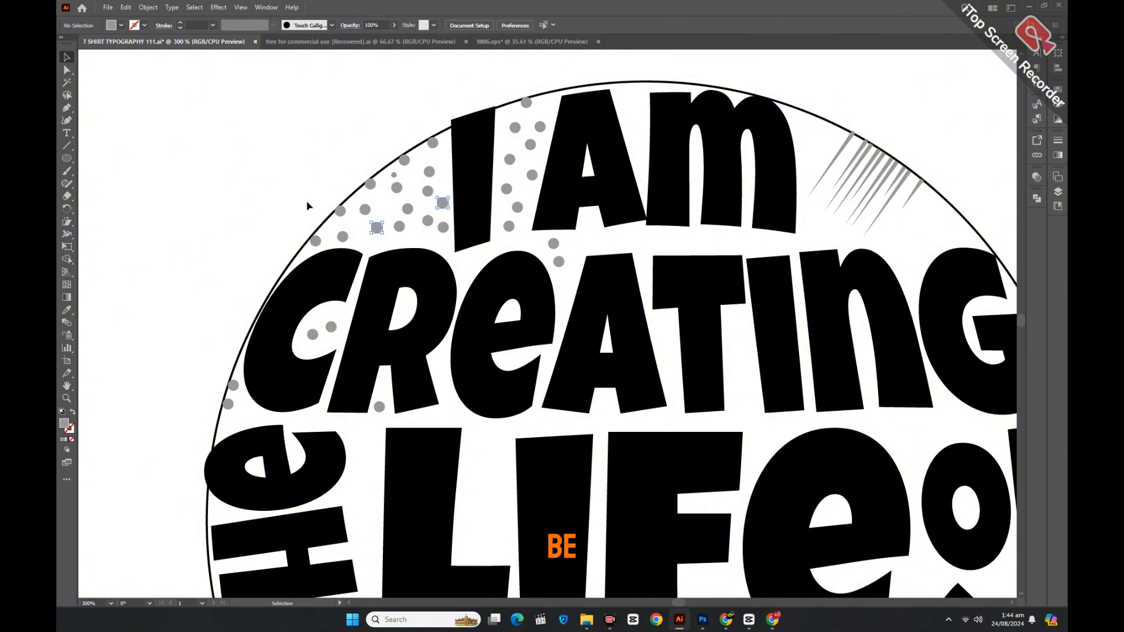
alt+drag(393, 175, 420, 240)
alt+drag(419, 170, 443, 154)
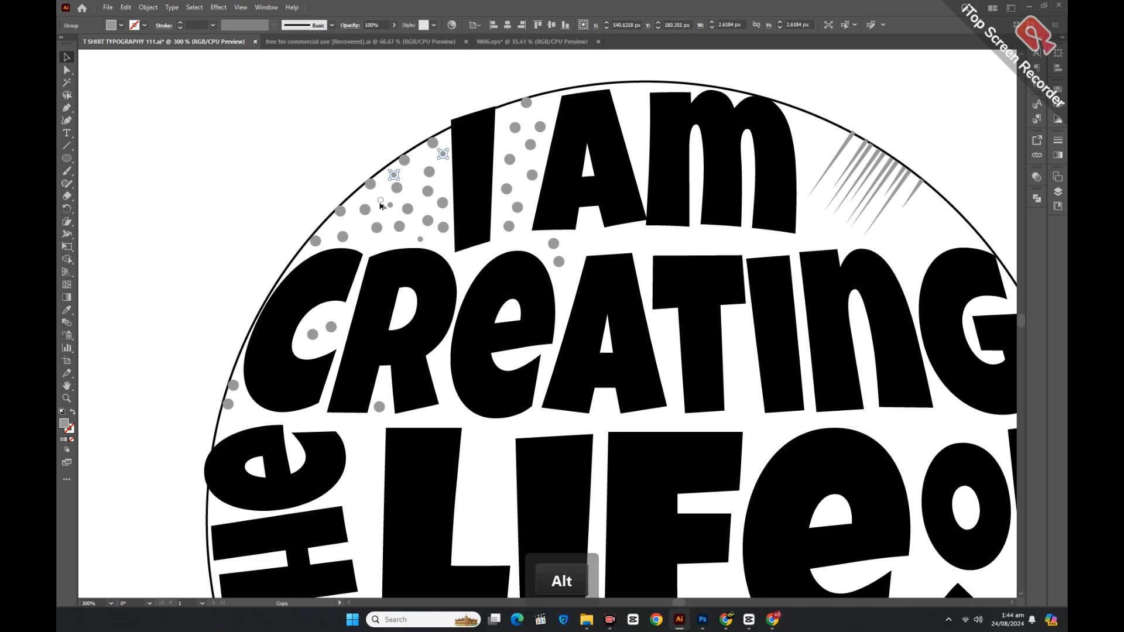
alt+drag(380, 205, 368, 257)
Add small dot copies beside the I, near the circle top and along the left edge.
alt+drag(516, 151, 518, 115)
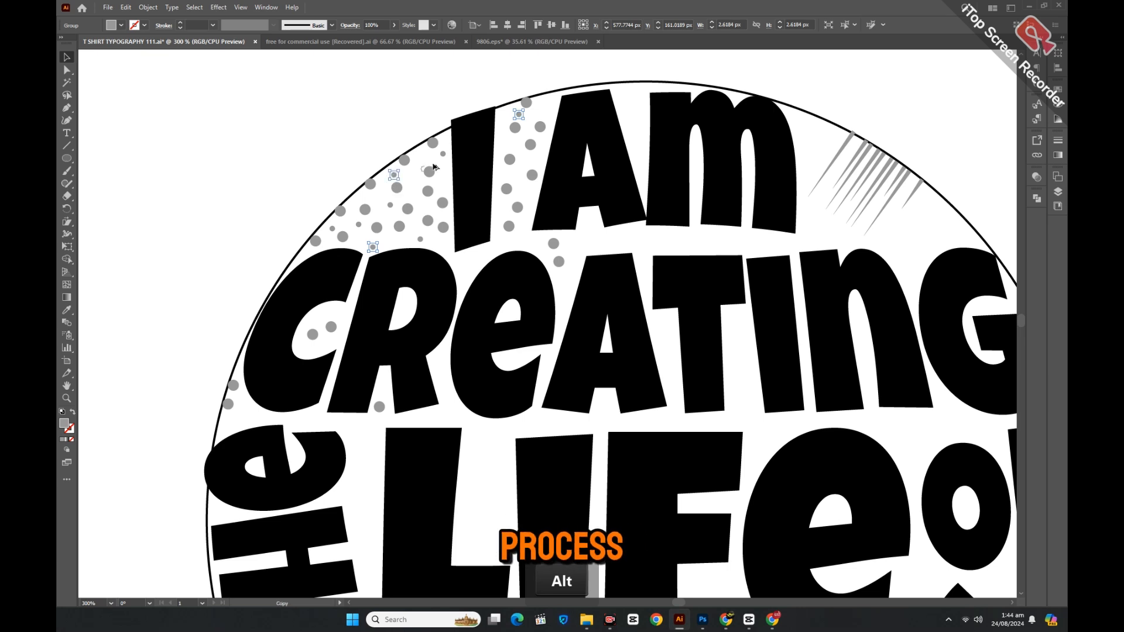
drag(434, 167, 504, 177)
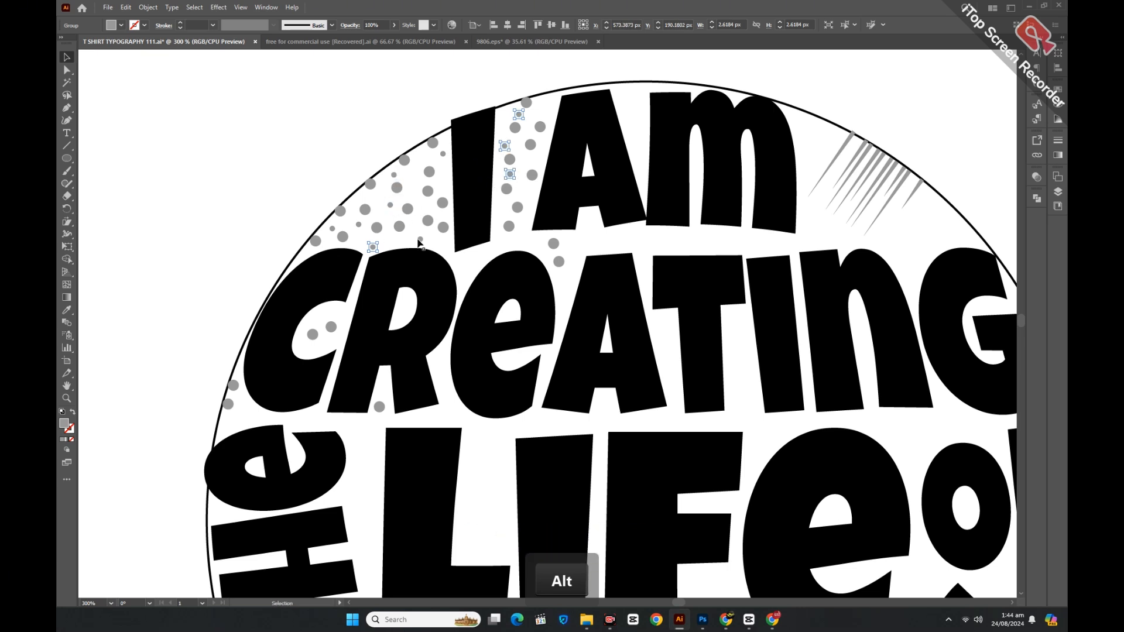
alt+drag(419, 242, 552, 95)
alt+drag(525, 150, 505, 108)
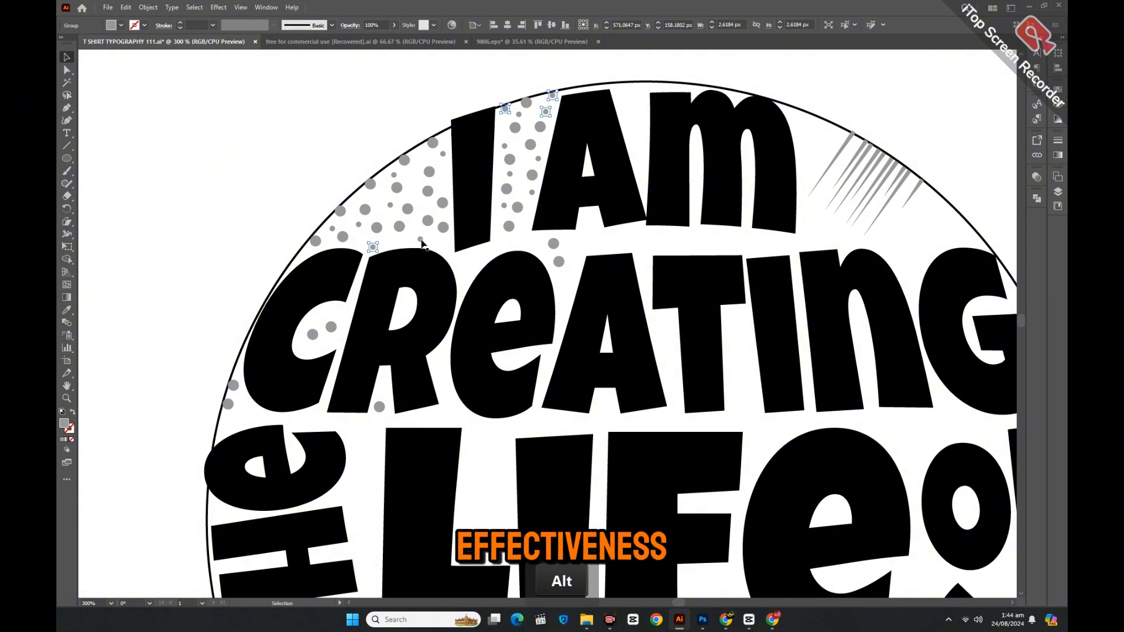
alt+drag(420, 239, 238, 398)
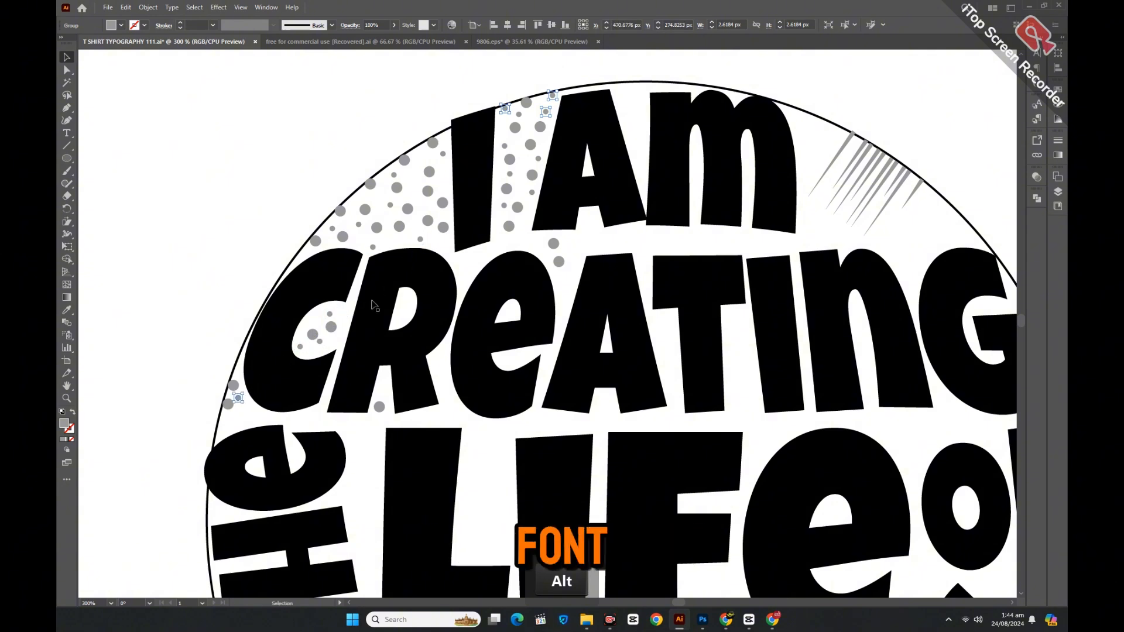
alt+drag(421, 239, 249, 419)
Add more small dot copies beside CREATING and along the circle's left edge.
alt+drag(375, 402, 383, 395)
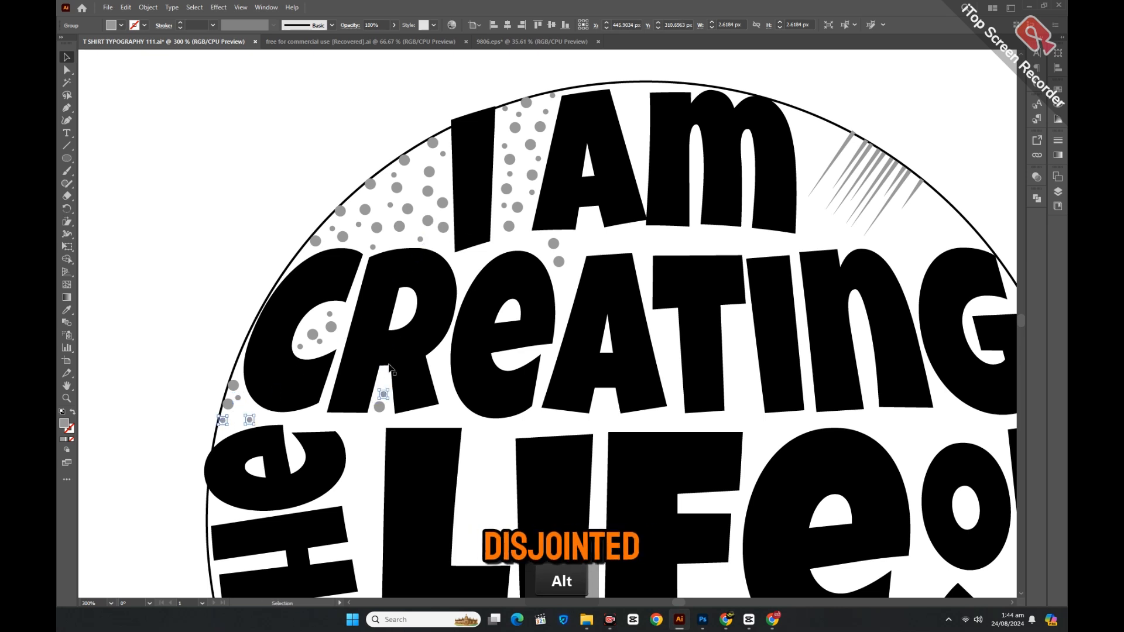
alt+drag(420, 239, 347, 317)
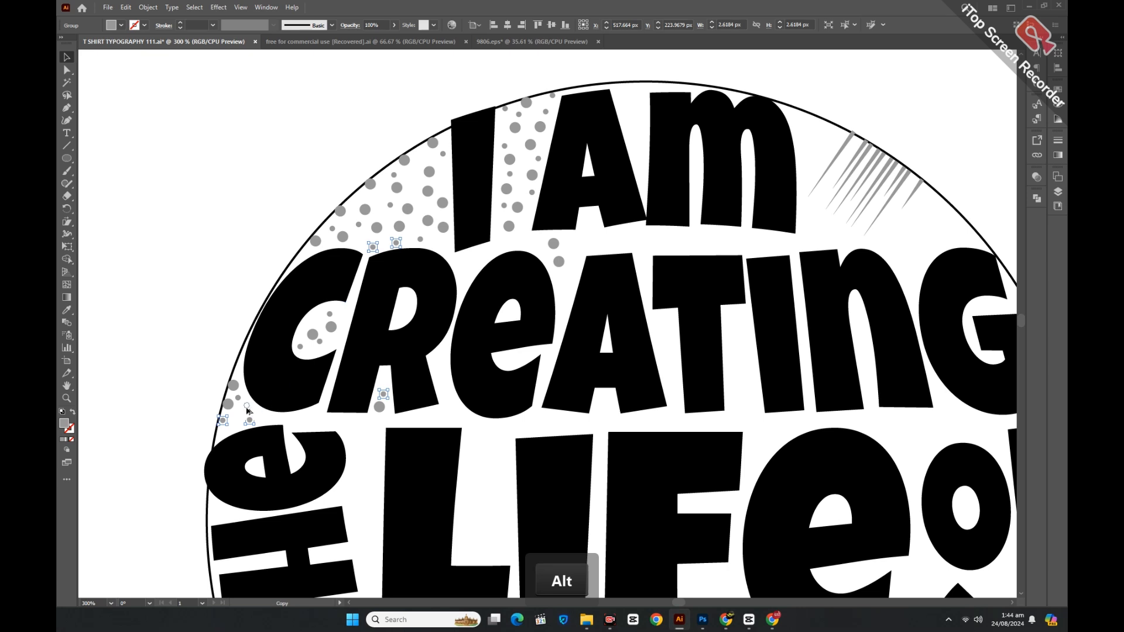
alt+drag(248, 412, 234, 424)
alt+drag(359, 225, 295, 421)
alt+drag(420, 240, 319, 418)
click(363, 441)
key(ctrl+minus)
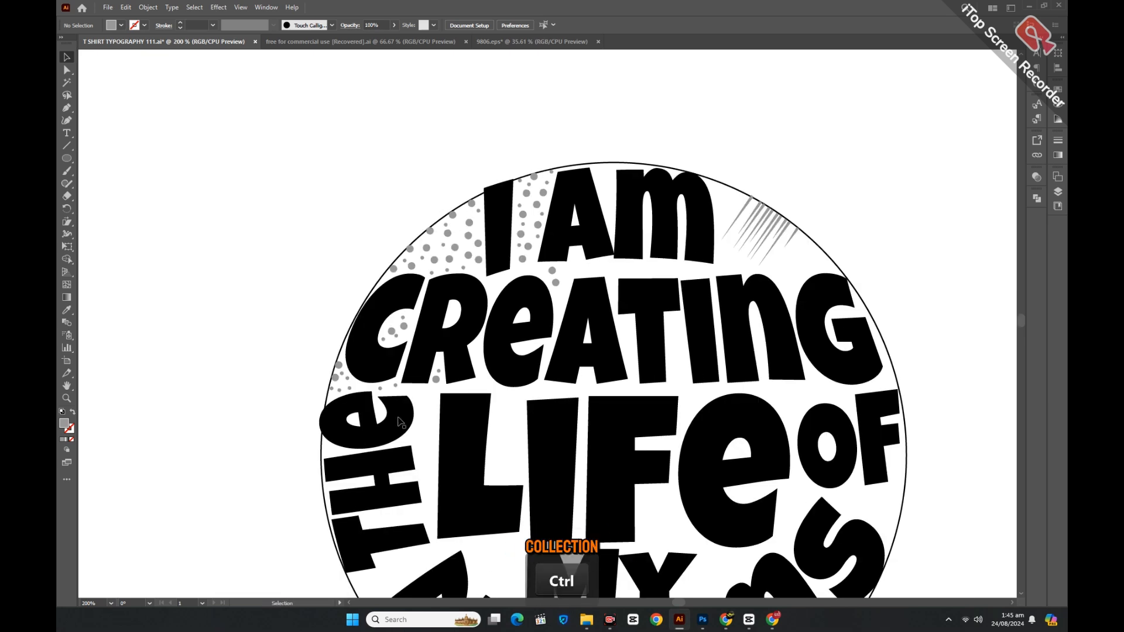
Zoom out to the whole circle and lock one group in the Layers panel.
scroll(413, 413, down, 2)
key(ctrl+minus)
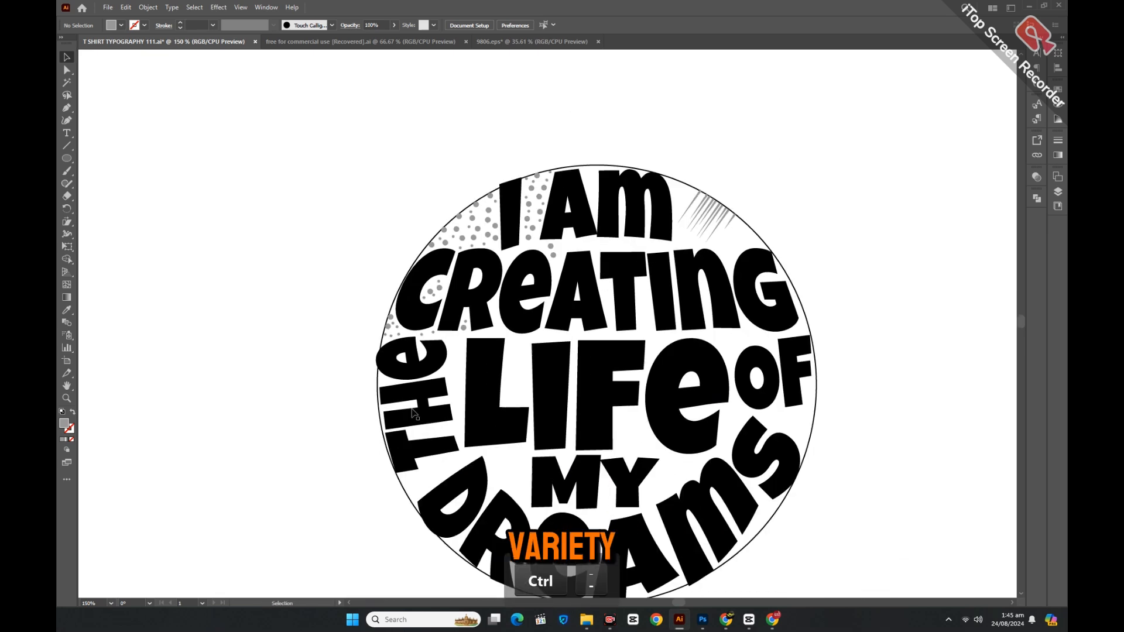
scroll(695, 510, down, 2)
drag(675, 602, 678, 602)
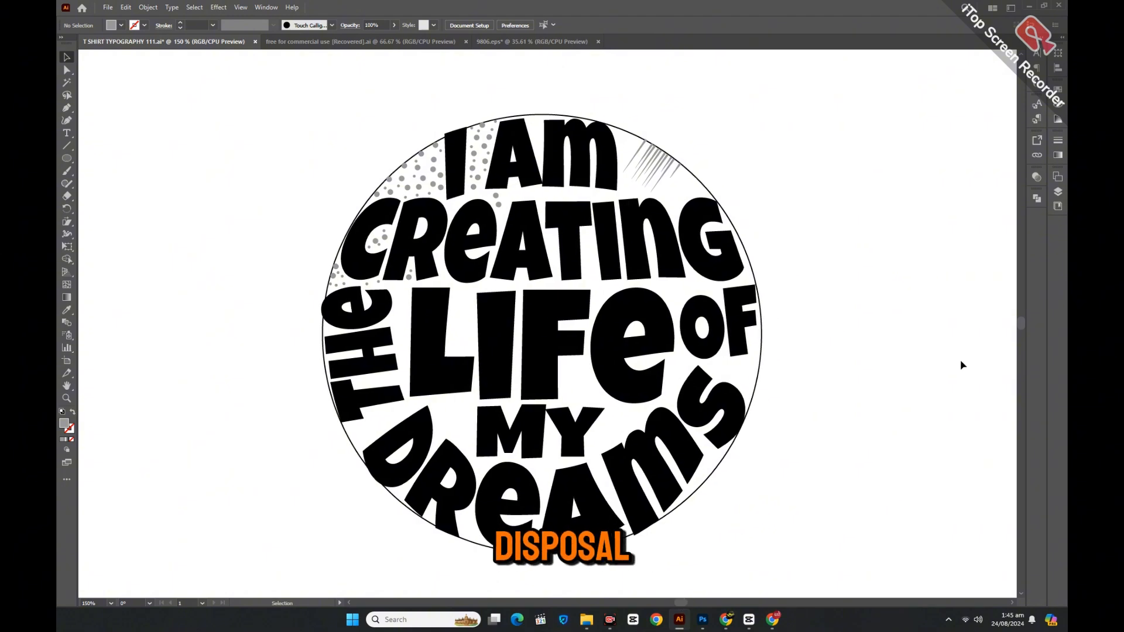
click(1058, 192)
scroll(982, 247, down, 5)
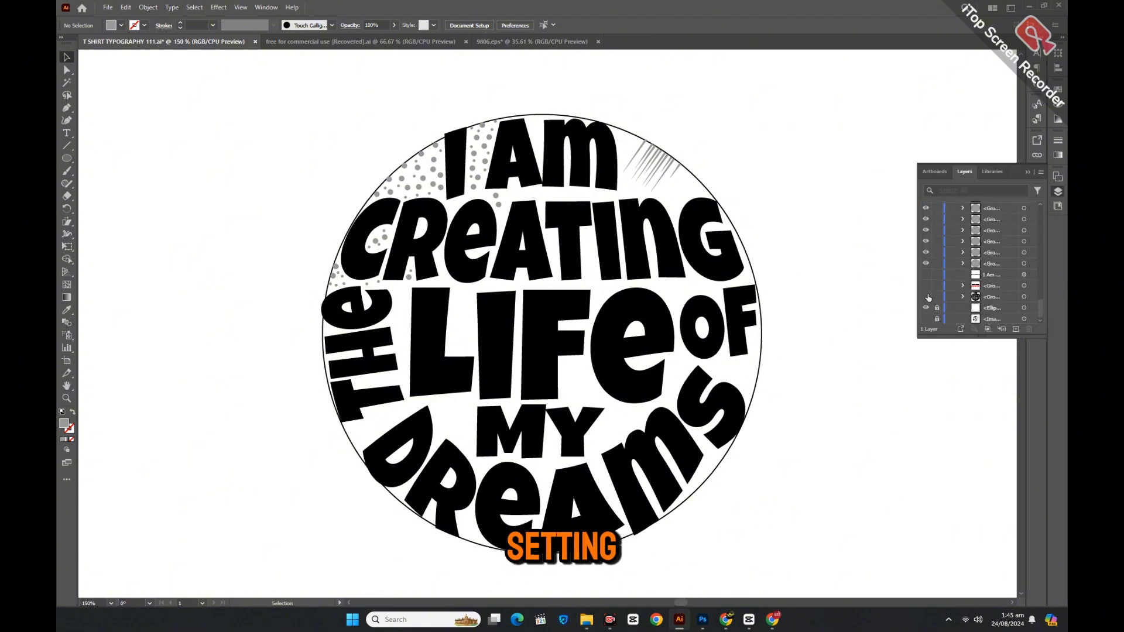
click(936, 297)
click(1026, 173)
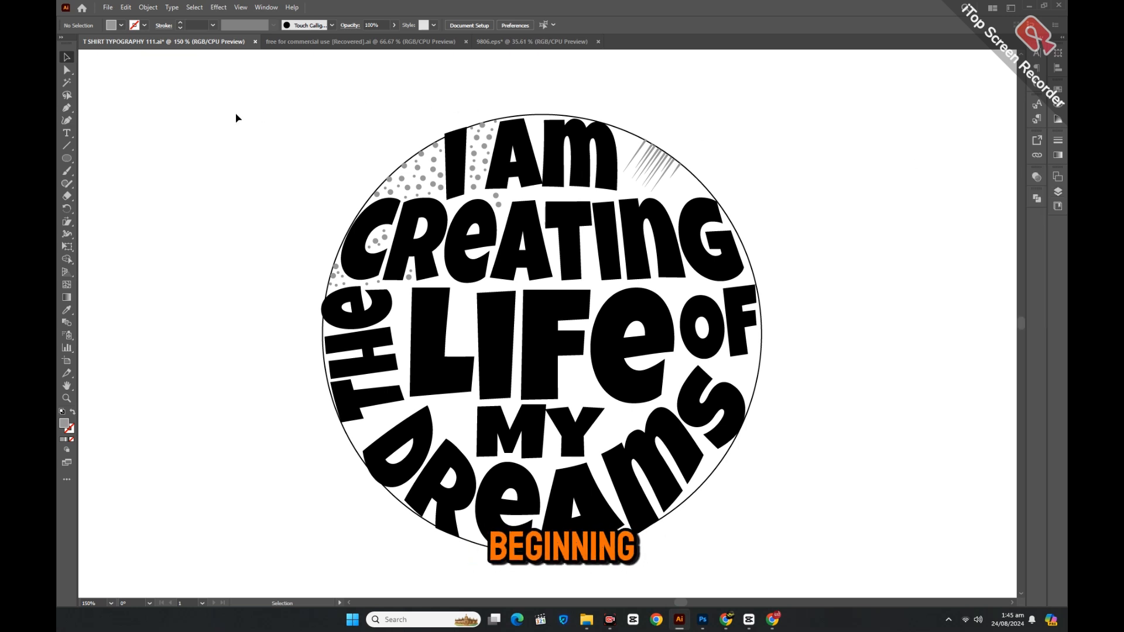
Group all the scattered grey dots together and duplicate the speed-line accent.
drag(236, 115, 509, 322)
right_click(470, 226)
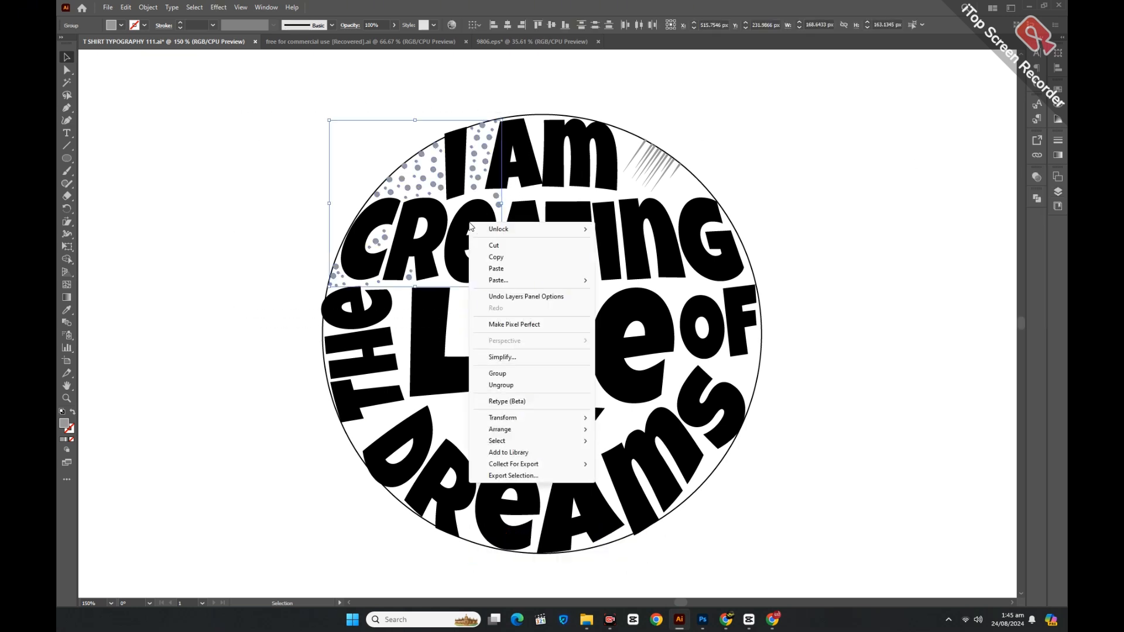
click(497, 375)
click(243, 296)
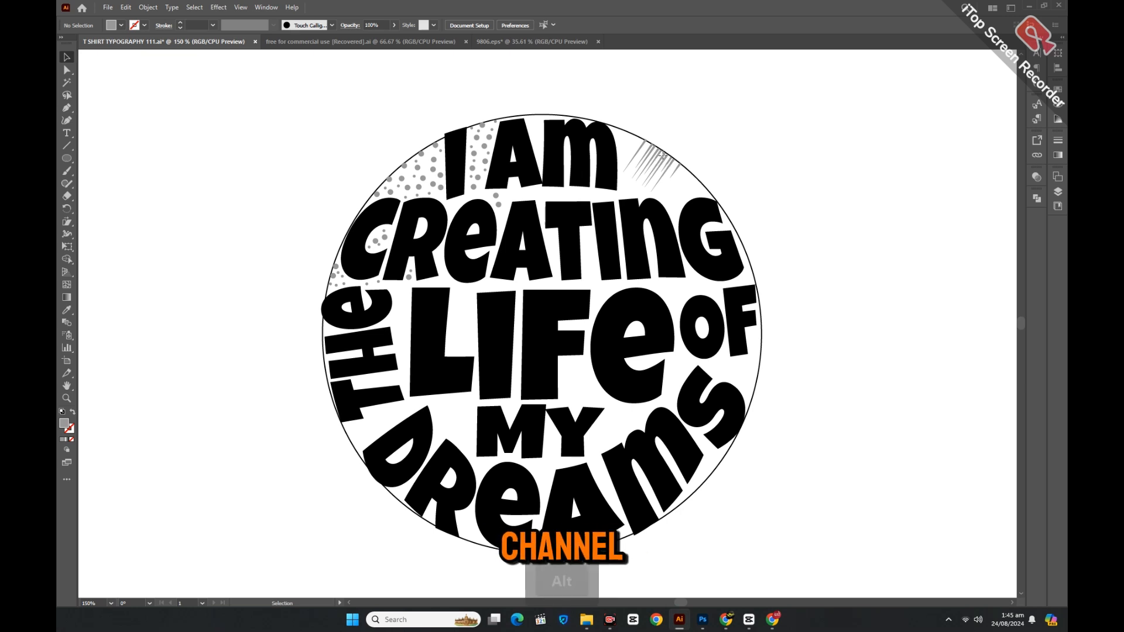
mouse_move(651, 166)
mouse_down()
mouse_move(675, 192)
mouse_move(698, 190)
mouse_up()
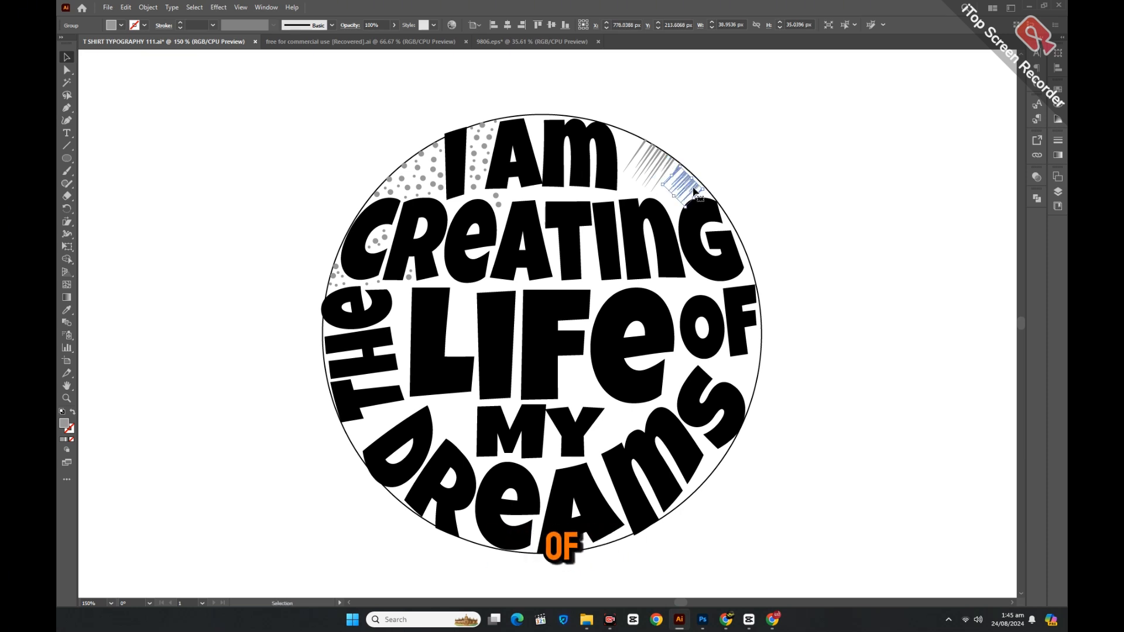
click(725, 189)
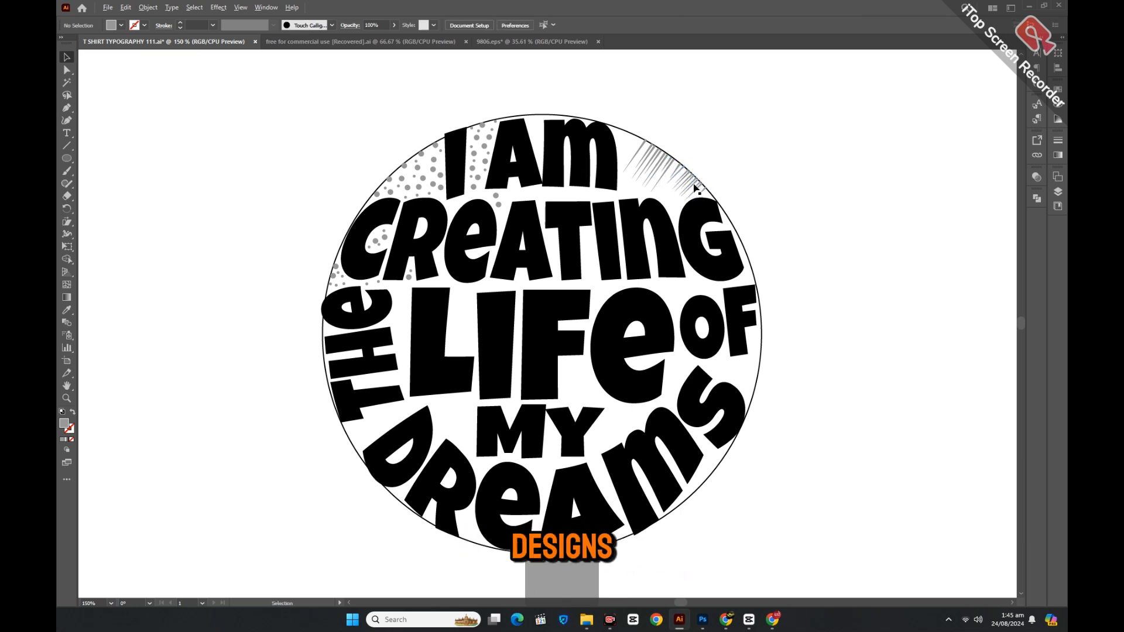
mouse_move(694, 188)
mouse_down()
mouse_move(638, 138)
mouse_move(639, 153)
mouse_up()
key(Down)
key(Down)
key(Down)
key(Right)
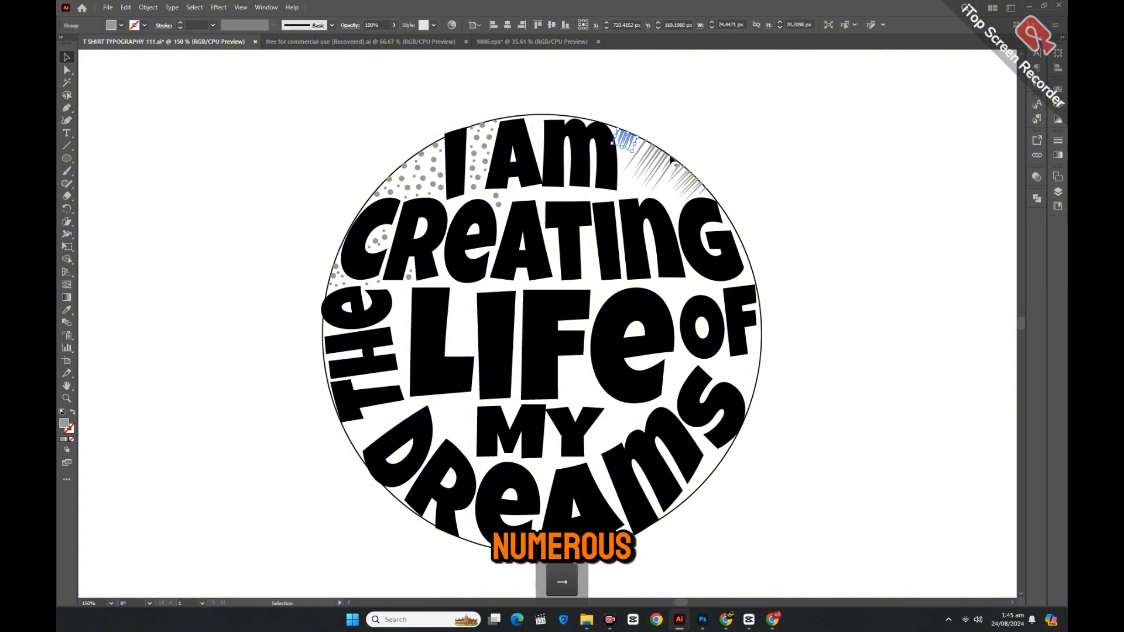
click(684, 136)
click(638, 146)
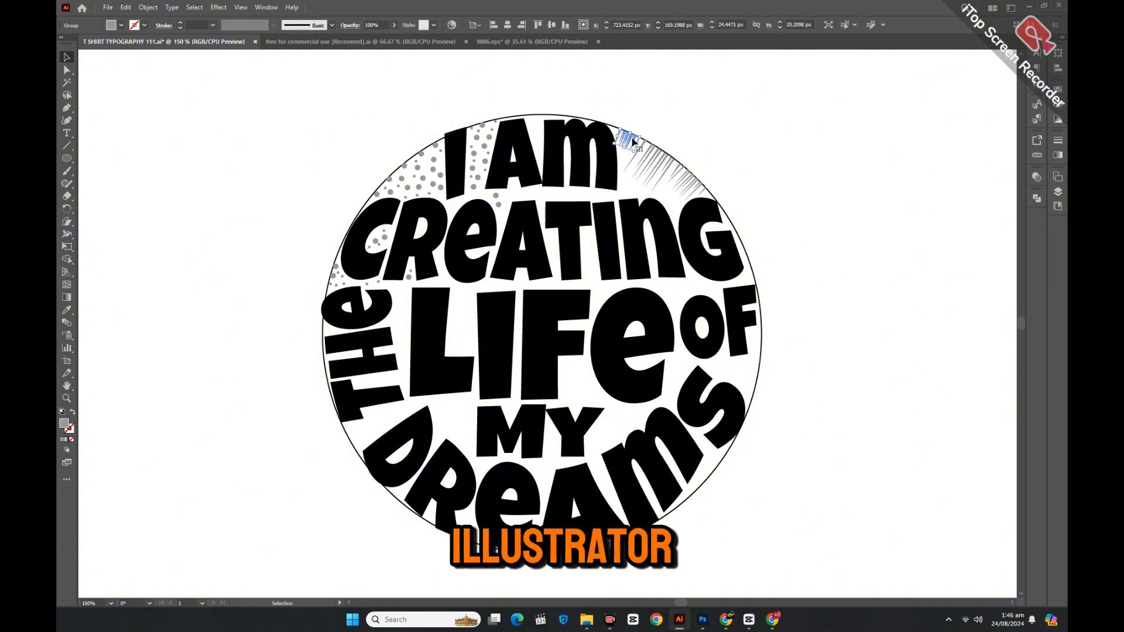
click(745, 197)
scroll(99, 270, down, 1)
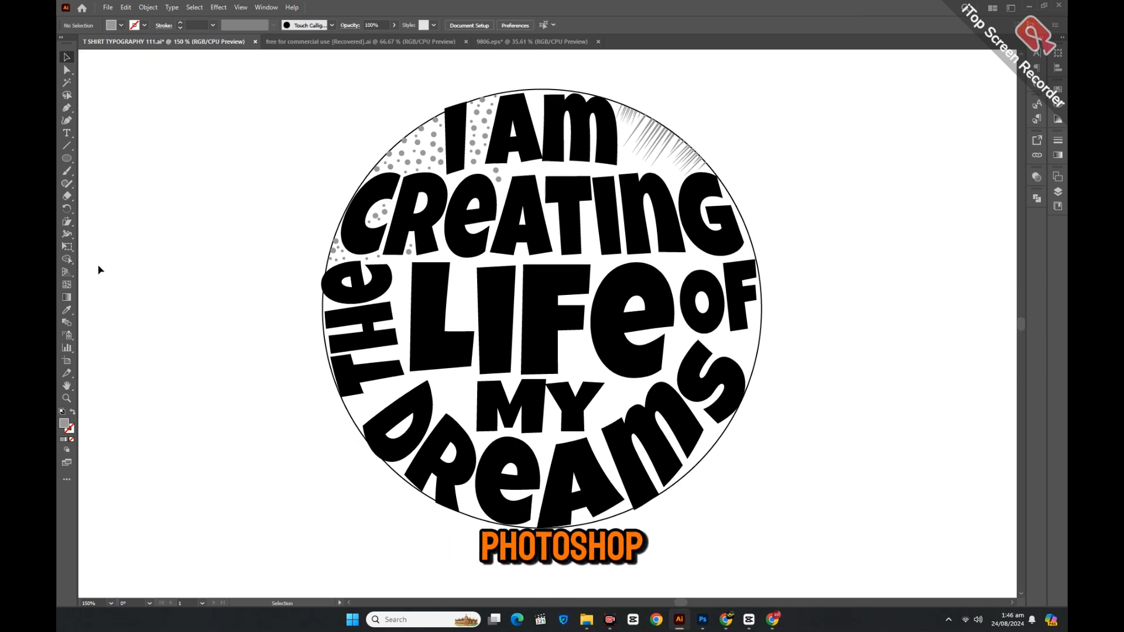
key(p)
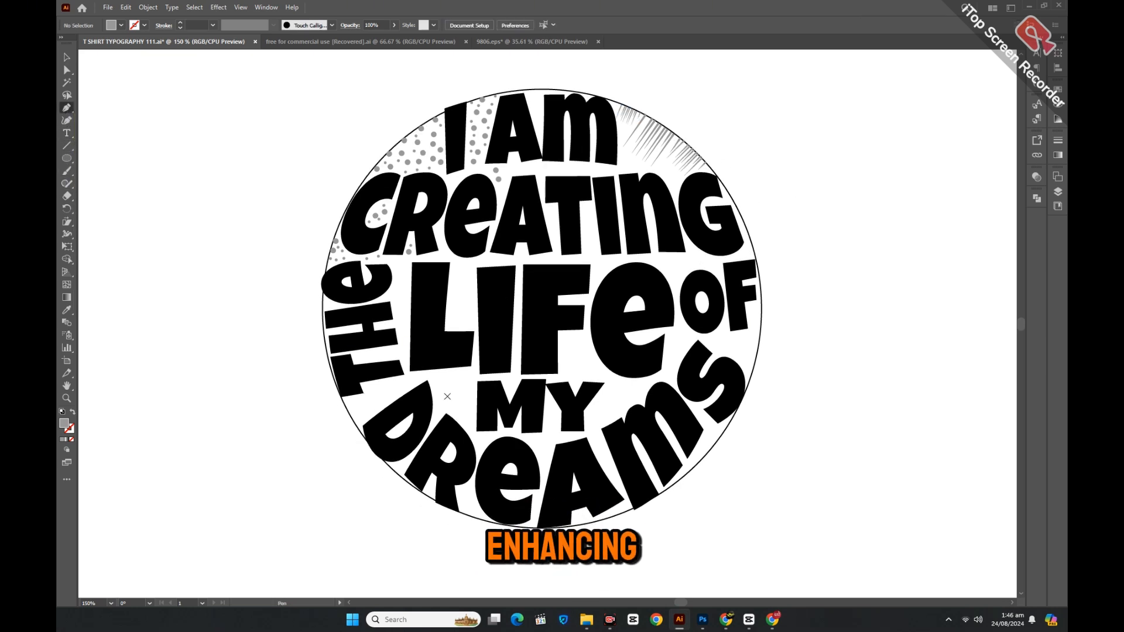
Pen-draw a short line left of MY, make it a 1 pt stroke and expand it.
click(439, 381)
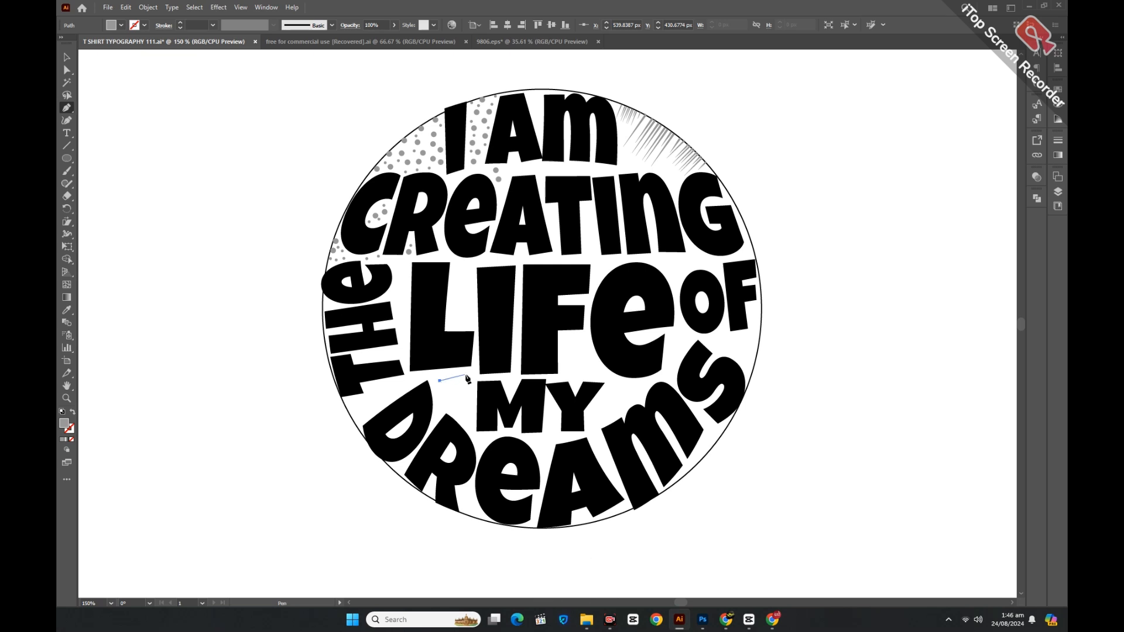
key(v)
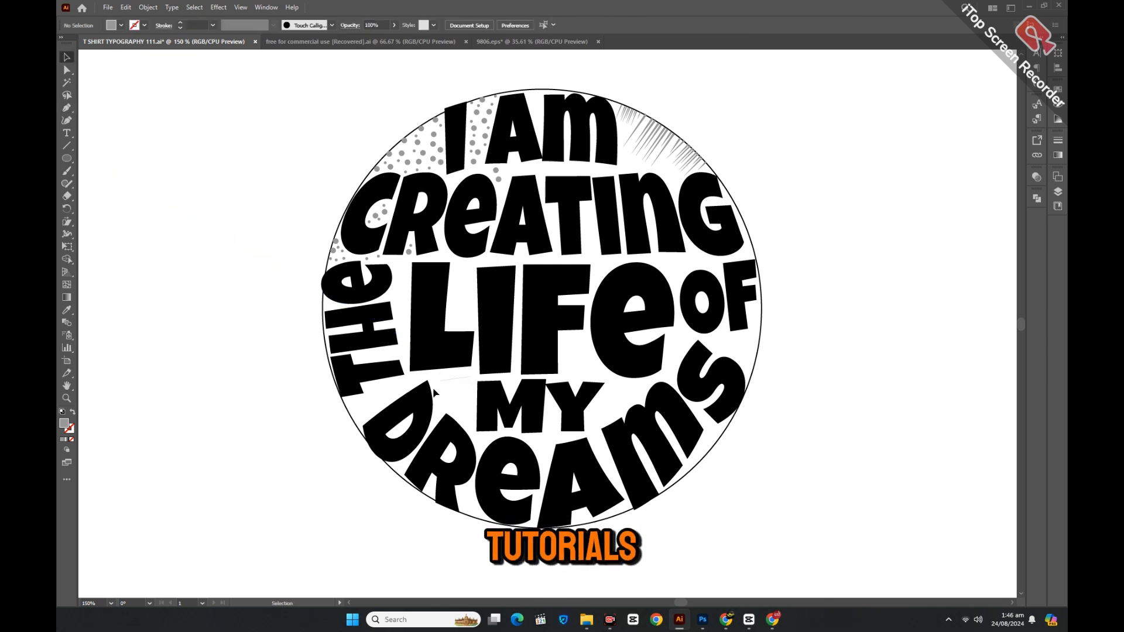
click(452, 381)
click(72, 413)
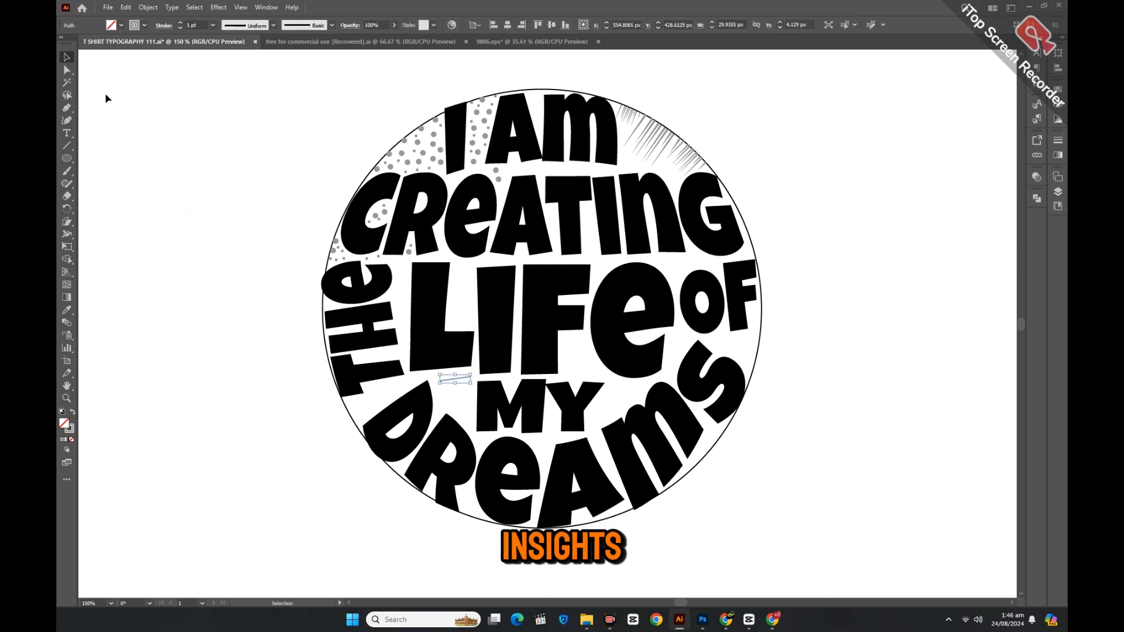
click(148, 7)
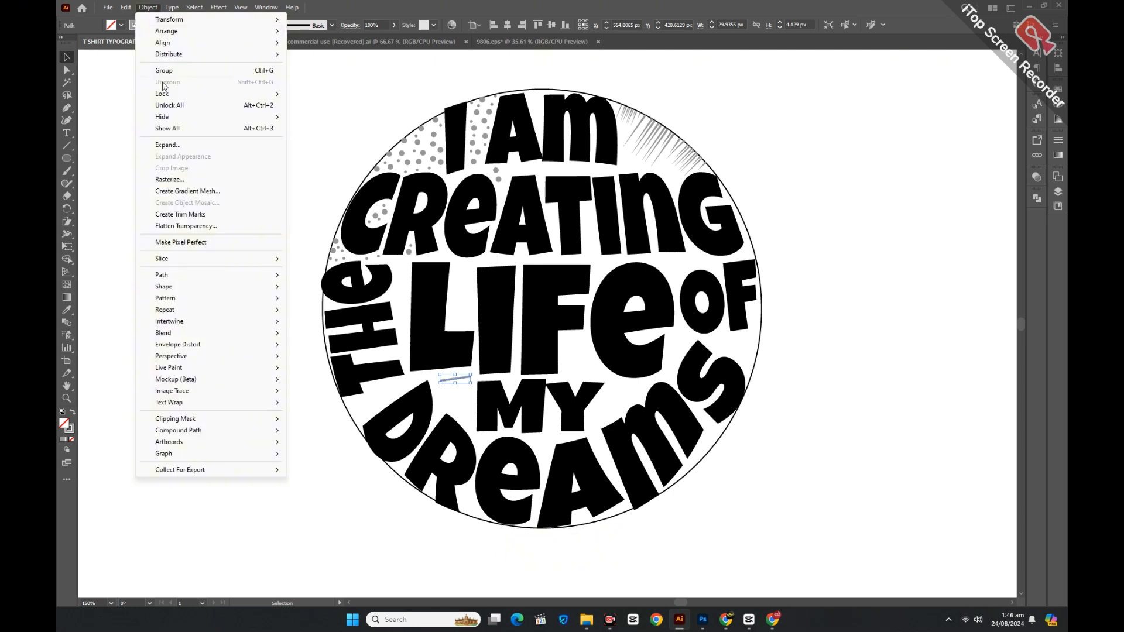
click(175, 151)
click(543, 364)
click(443, 413)
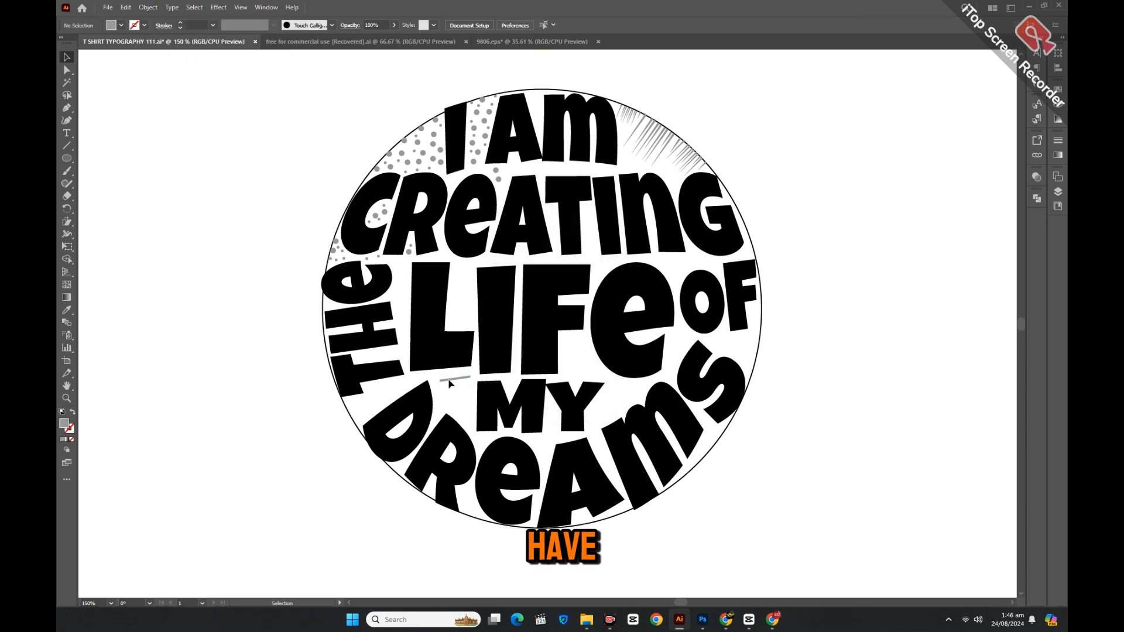
Nudge the grey line into place and duplicate it downward into a stack with Ctrl+D.
drag(448, 380, 459, 382)
click(444, 400)
key(ctrl+d)
key(ctrl+d)
key(ctrl+d)
key(ctrl+d)
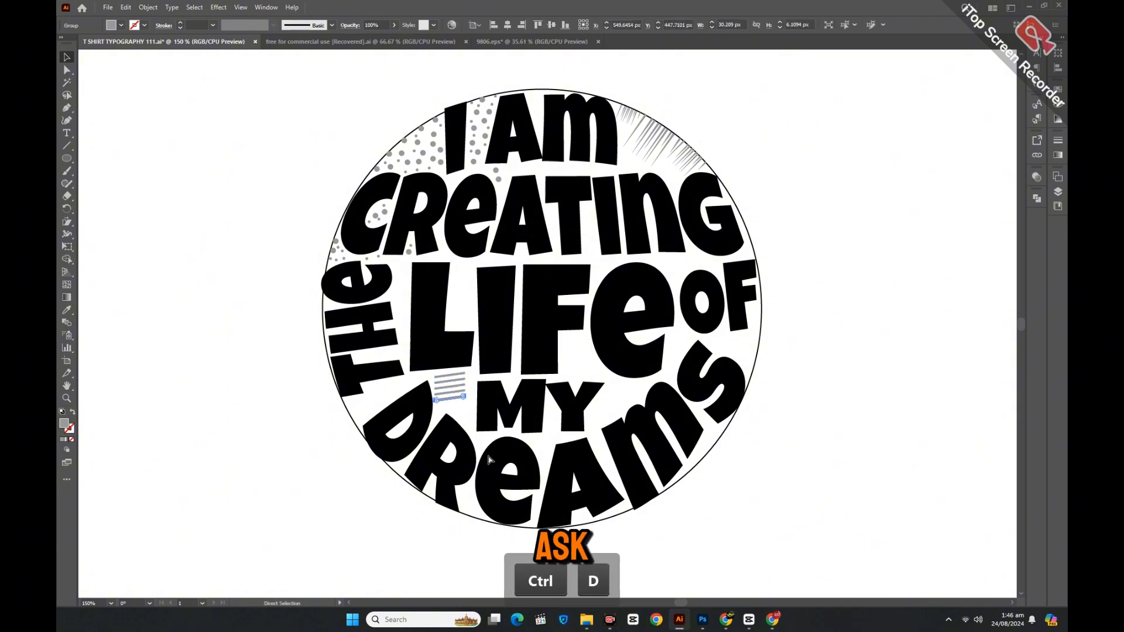
key(ctrl+d)
click(70, 402)
click(498, 382)
click(527, 326)
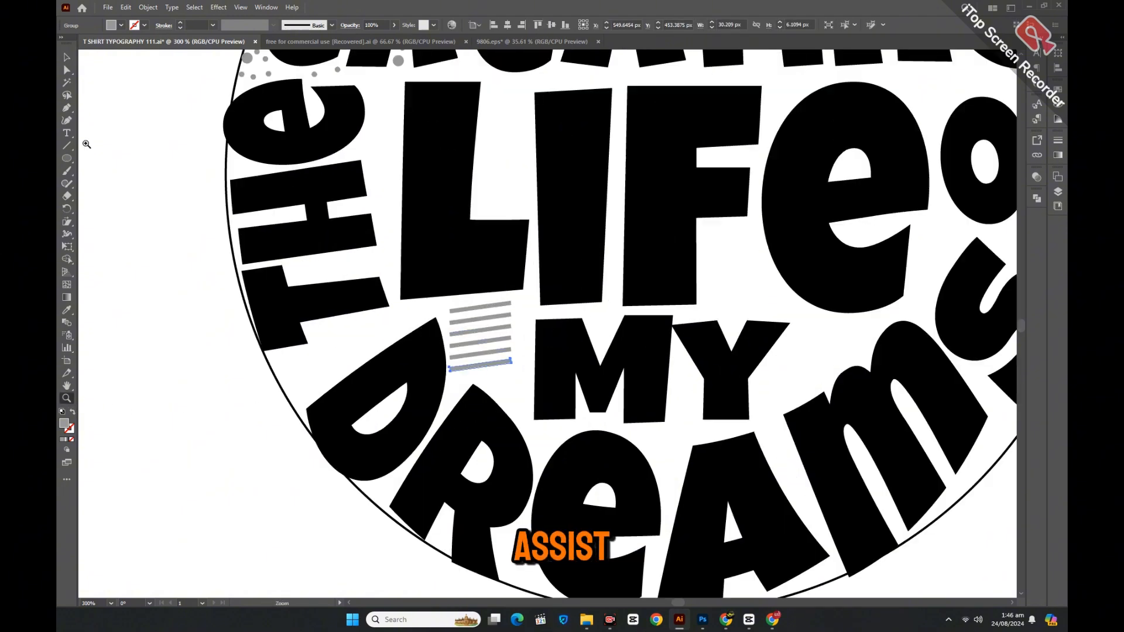
Shorten and lengthen the individual grey lines so the stack is staggered.
click(66, 57)
click(354, 319)
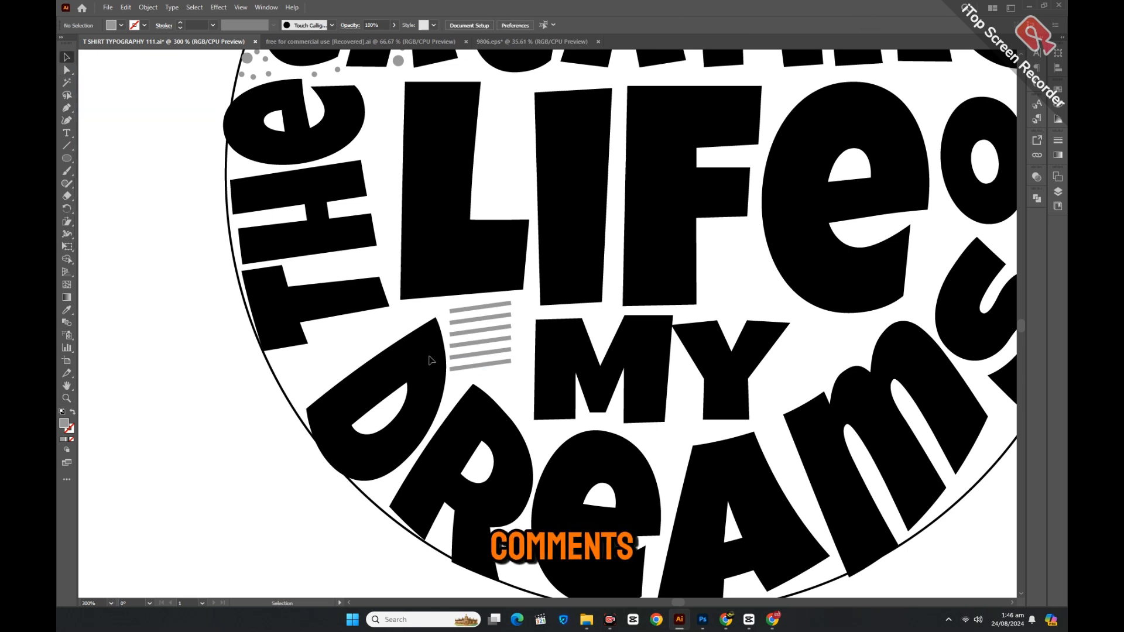
click(452, 366)
drag(457, 358, 526, 303)
click(519, 333)
click(510, 337)
click(510, 326)
click(510, 316)
click(509, 303)
click(431, 310)
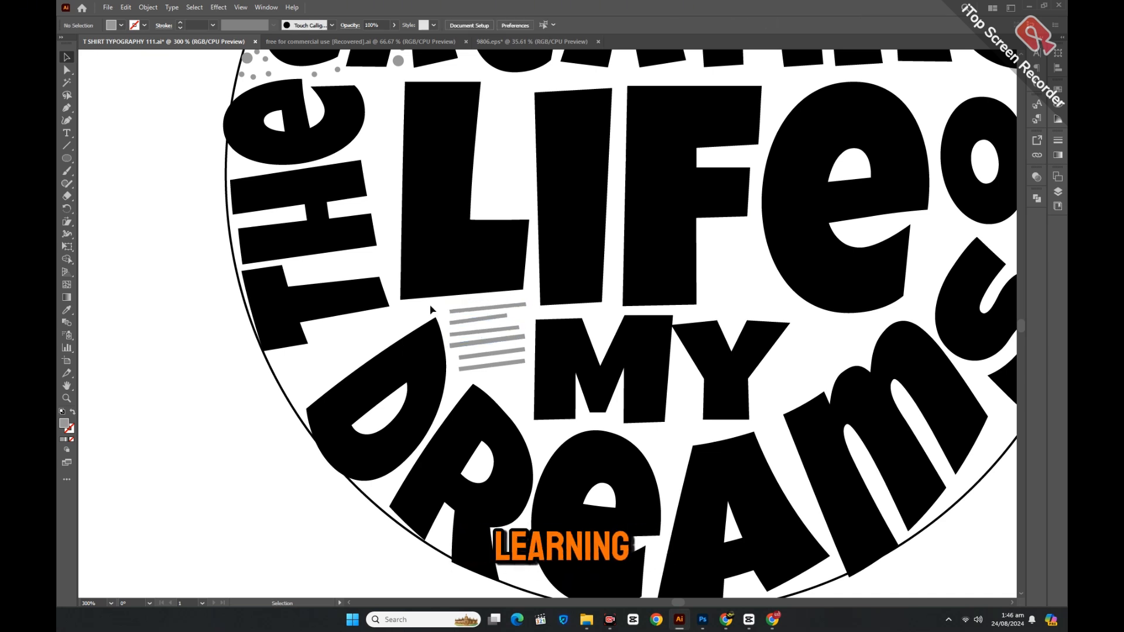
Select all the grey speed lines and group them.
drag(432, 310, 524, 341)
right_click(495, 374)
click(561, 279)
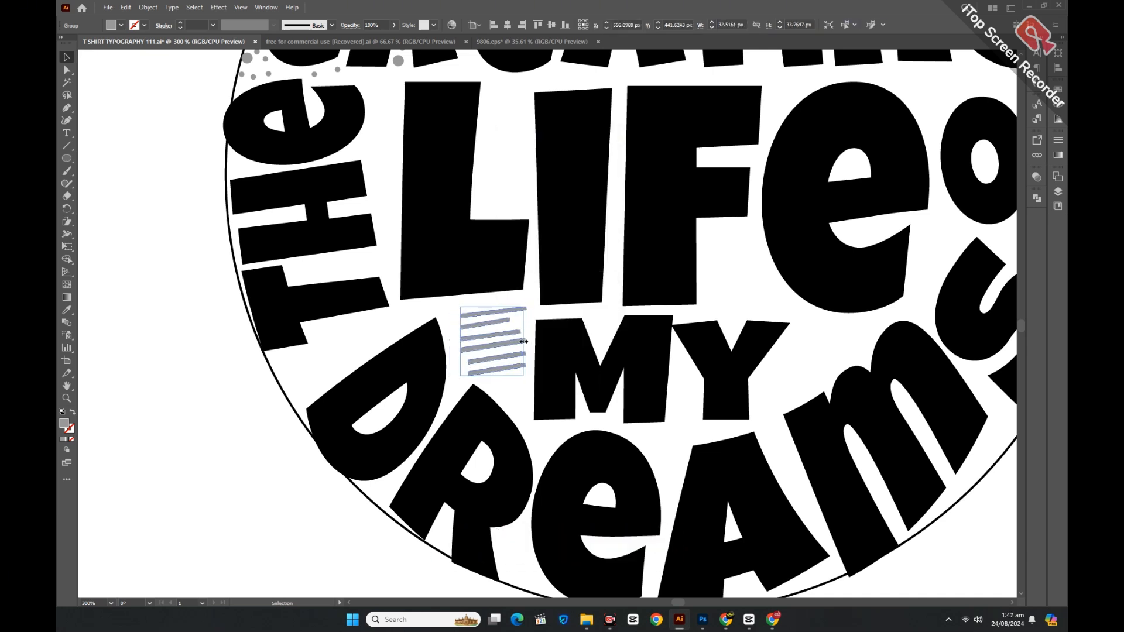
click(442, 321)
Pen-draw a curve from the circle edge to below THE, as a 2 pt ellipse-profile stroke.
key(p)
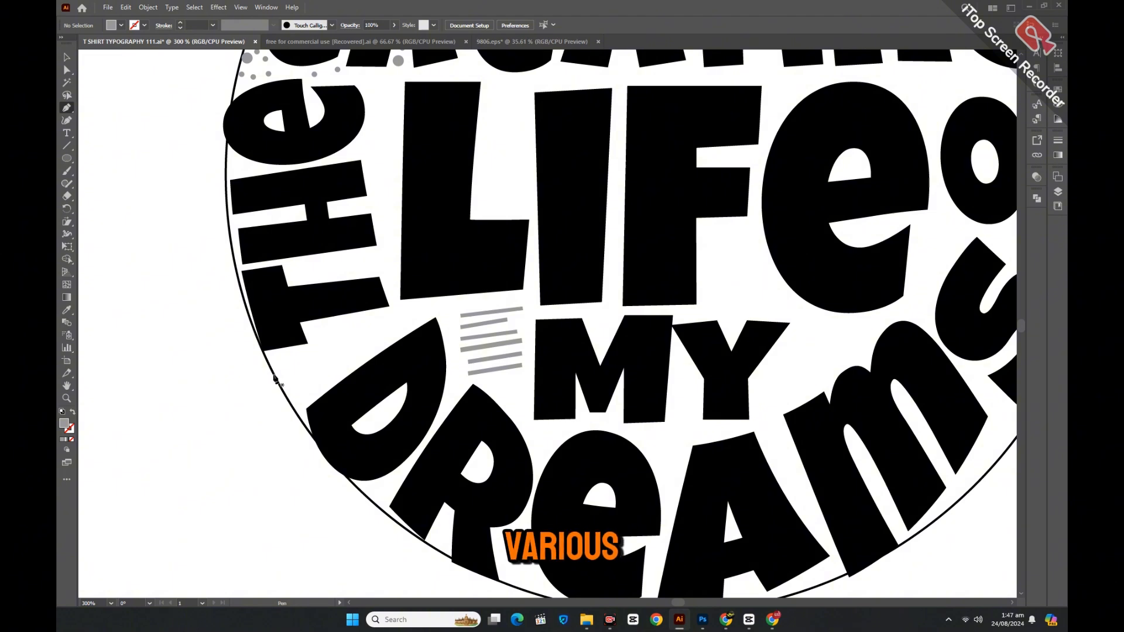
click(273, 374)
click(388, 320)
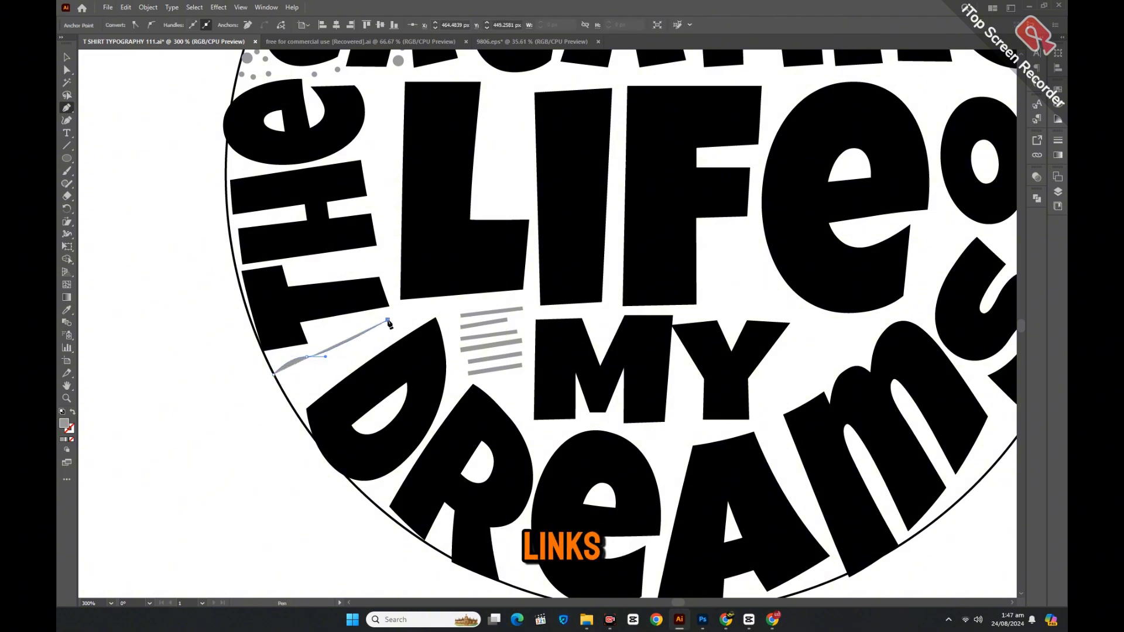
click(67, 57)
key(shift+x)
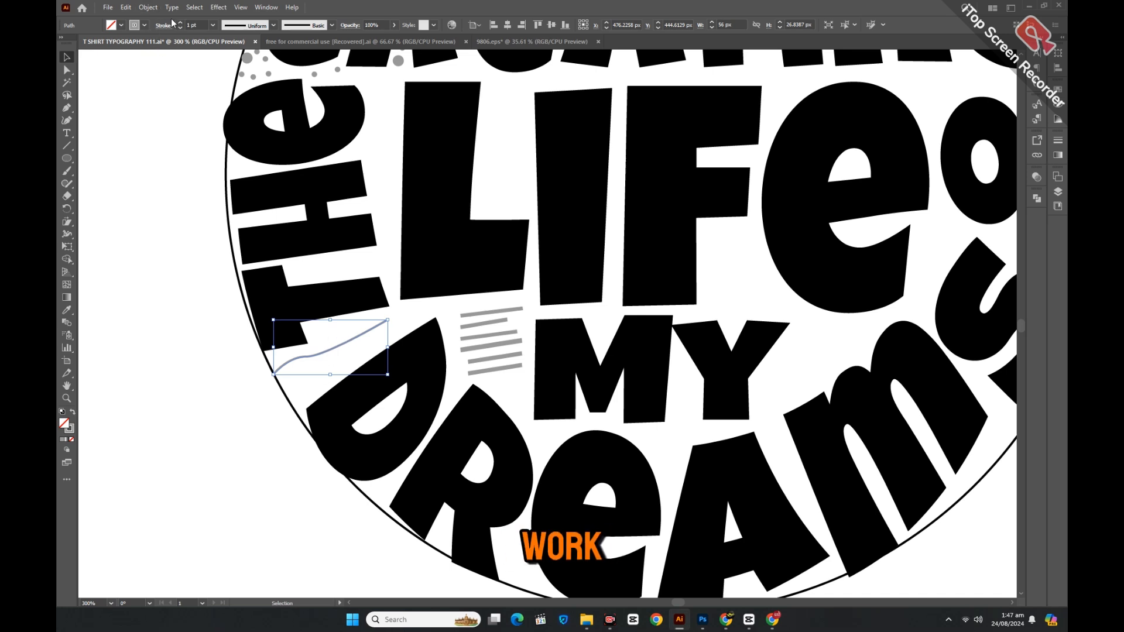
click(246, 25)
click(241, 55)
click(180, 22)
Expand the tapered stroke and add two slightly rotated copies, then group all three.
click(154, 9)
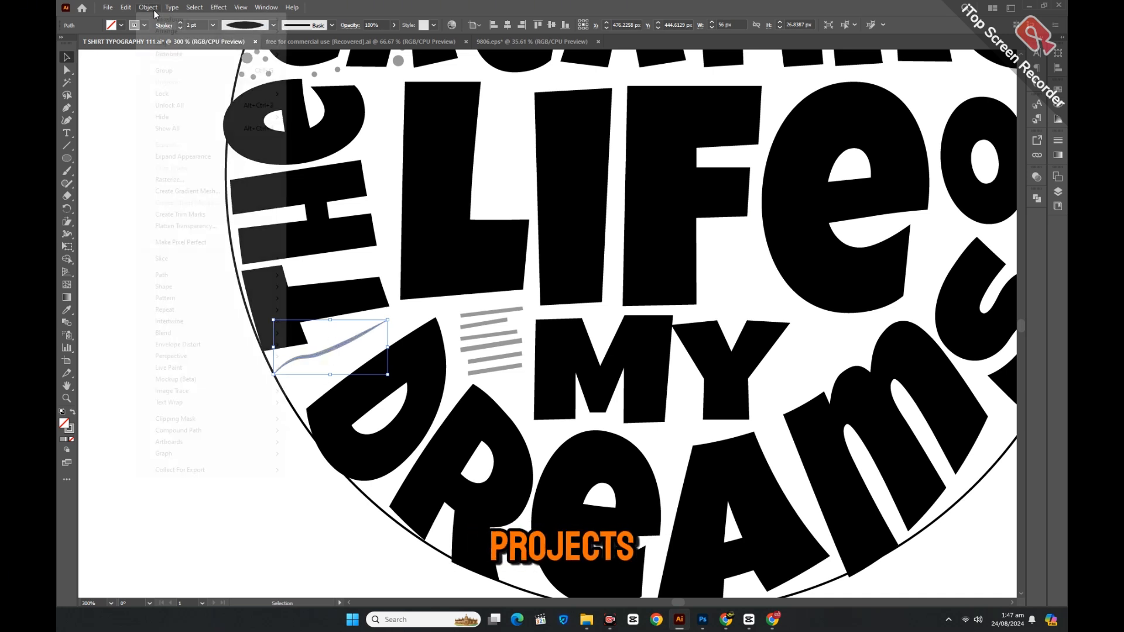
click(183, 156)
click(170, 276)
key(alt)
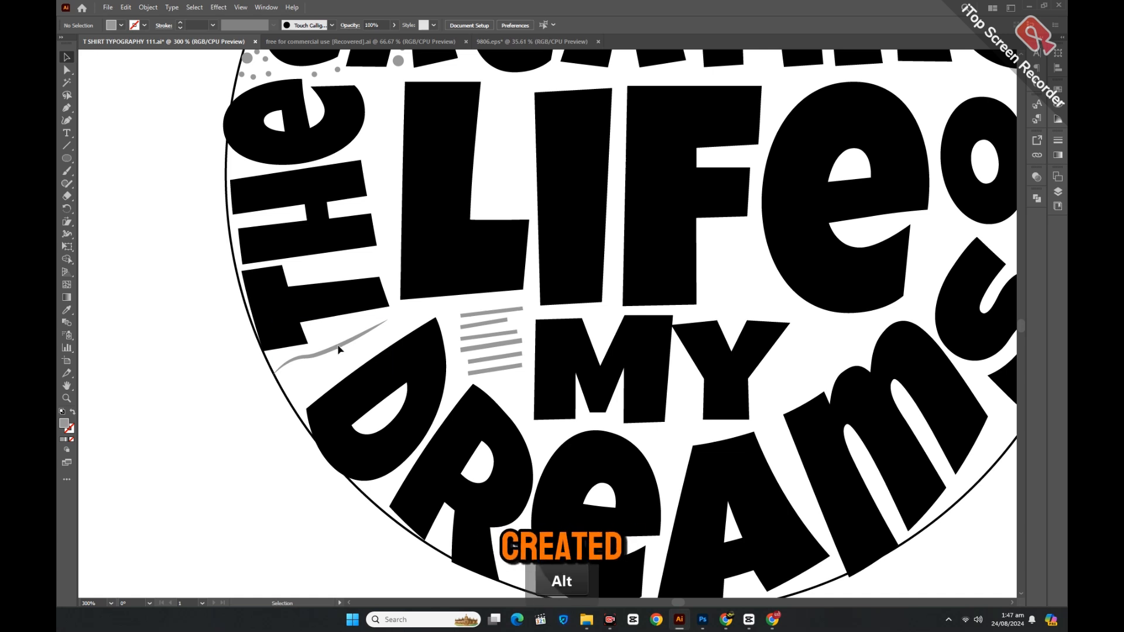
drag(338, 347, 339, 353)
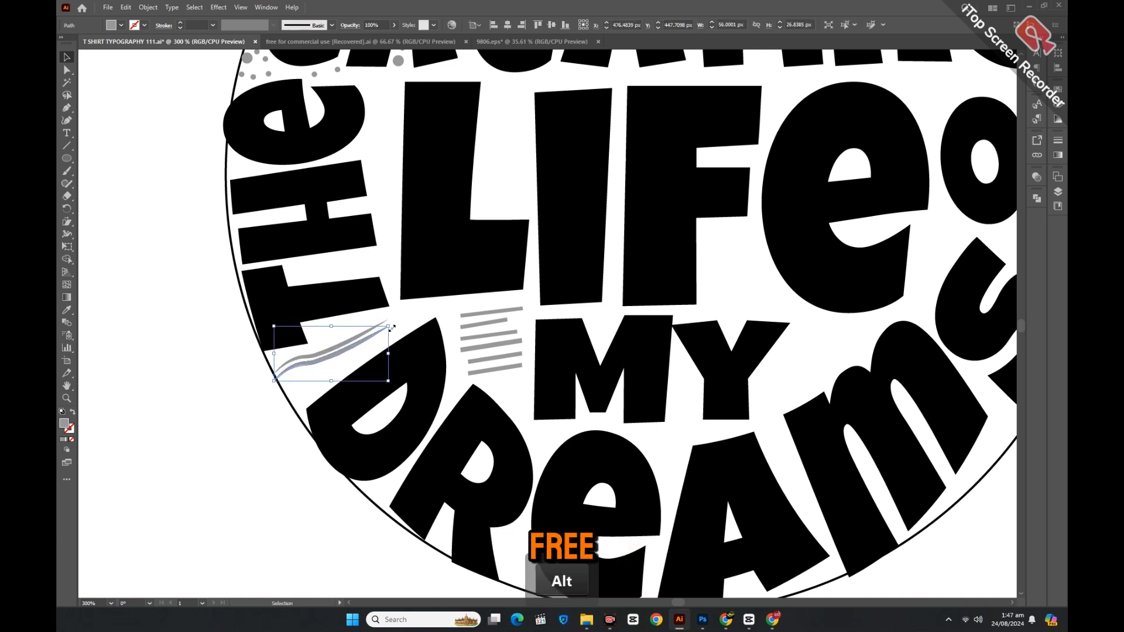
mouse_move(391, 327)
mouse_down()
mouse_move(367, 360)
mouse_move(394, 325)
mouse_up()
drag(260, 364, 319, 390)
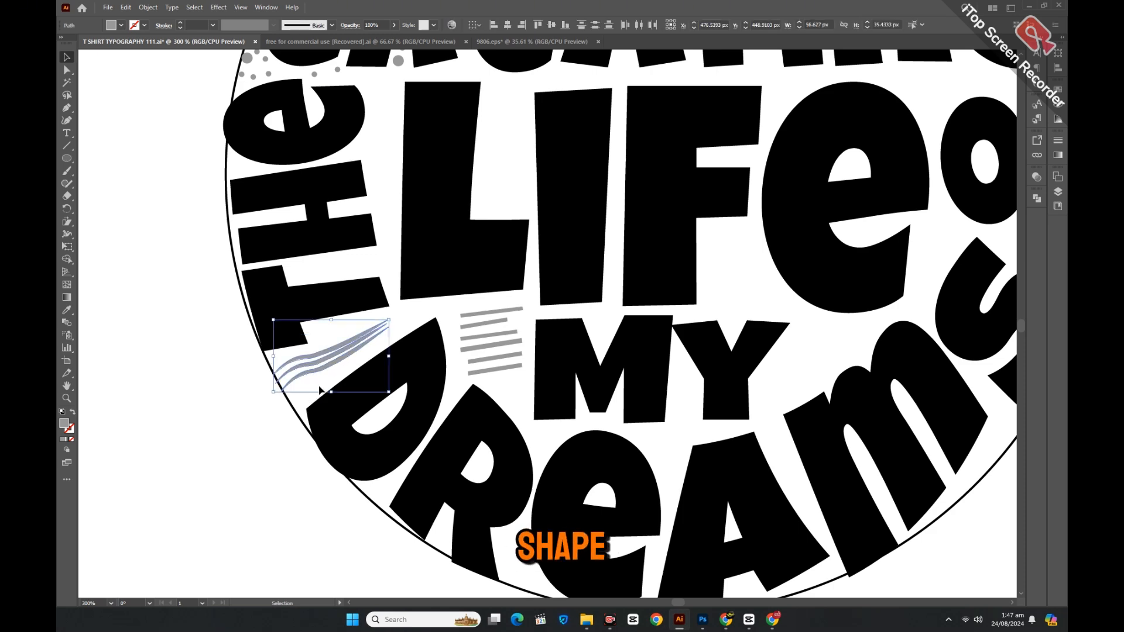
key(ctrl+g)
key(ctrl+minus)
key(ctrl+minus)
Pen-draw a curved line along the circle's lower-right edge.
scroll(319, 320, up, 1)
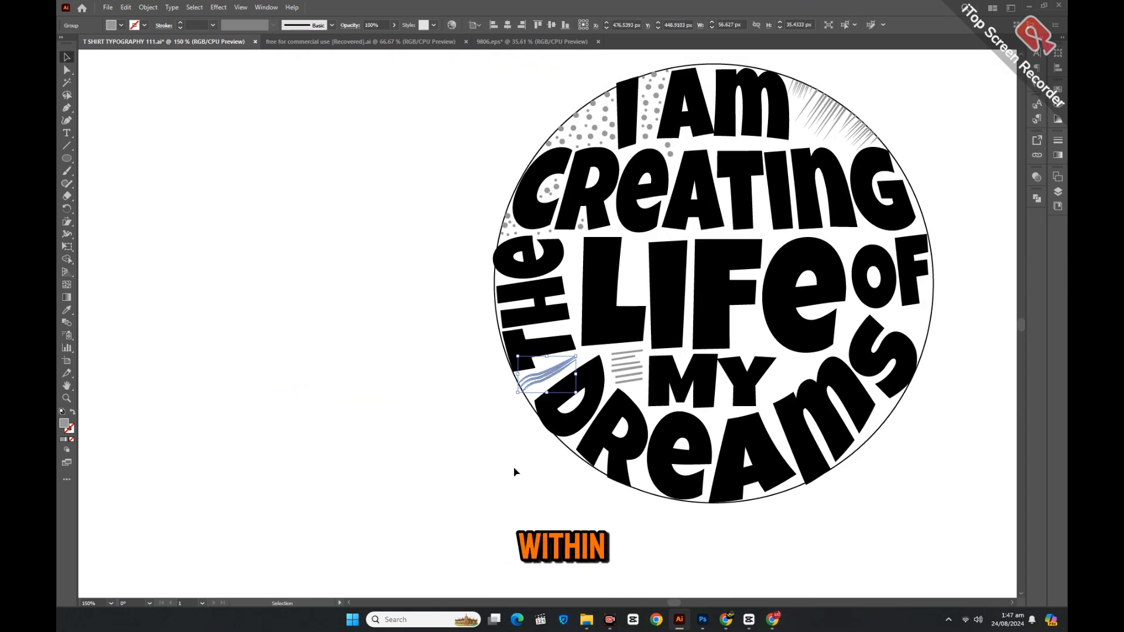
click(680, 603)
drag(688, 602, 675, 604)
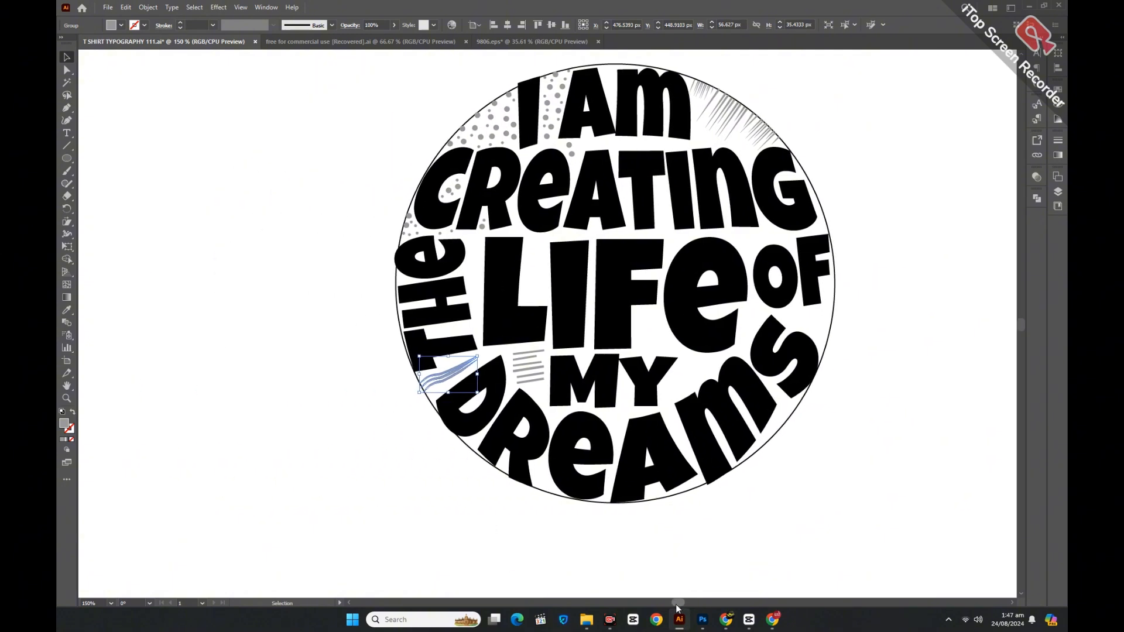
scroll(774, 512, up, 4)
click(841, 427)
scroll(840, 427, down, 3)
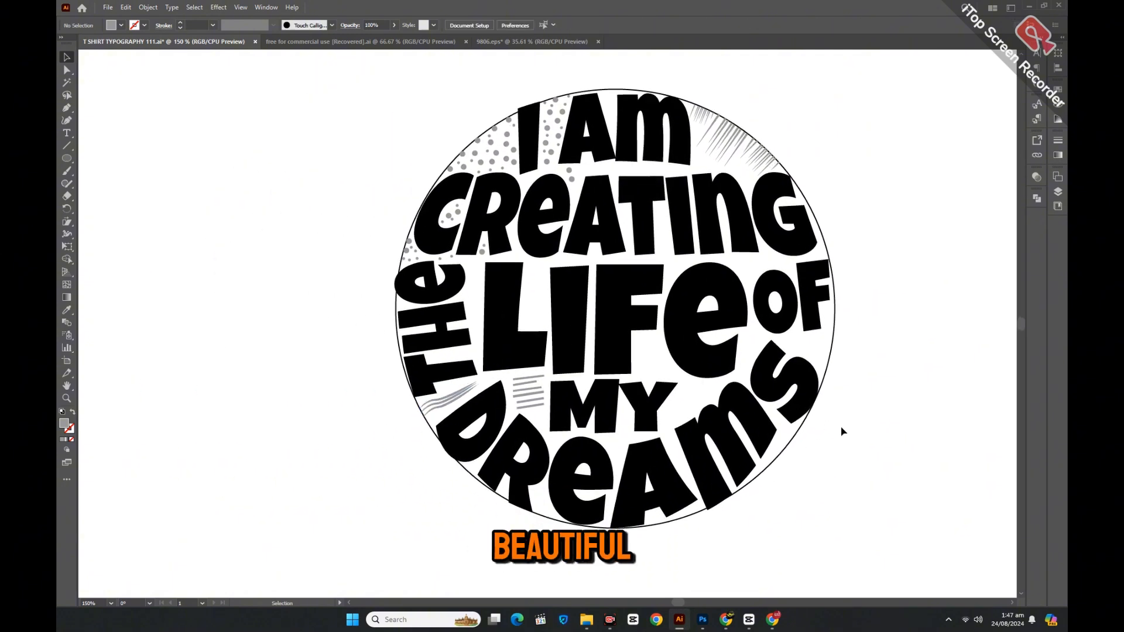
click(67, 107)
click(800, 425)
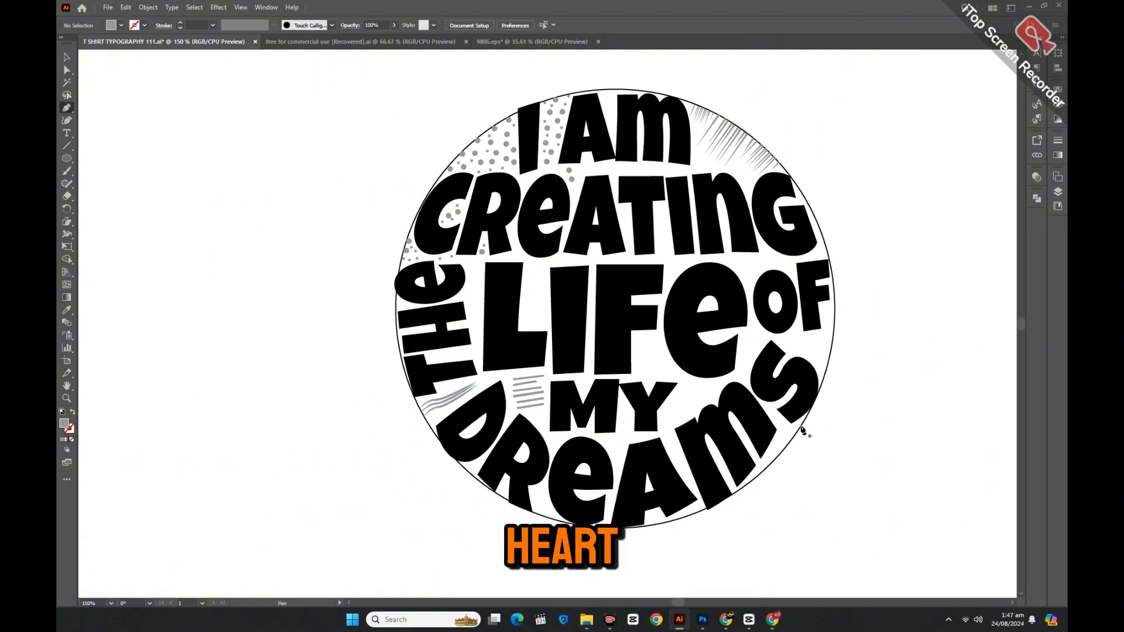
drag(752, 480, 731, 494)
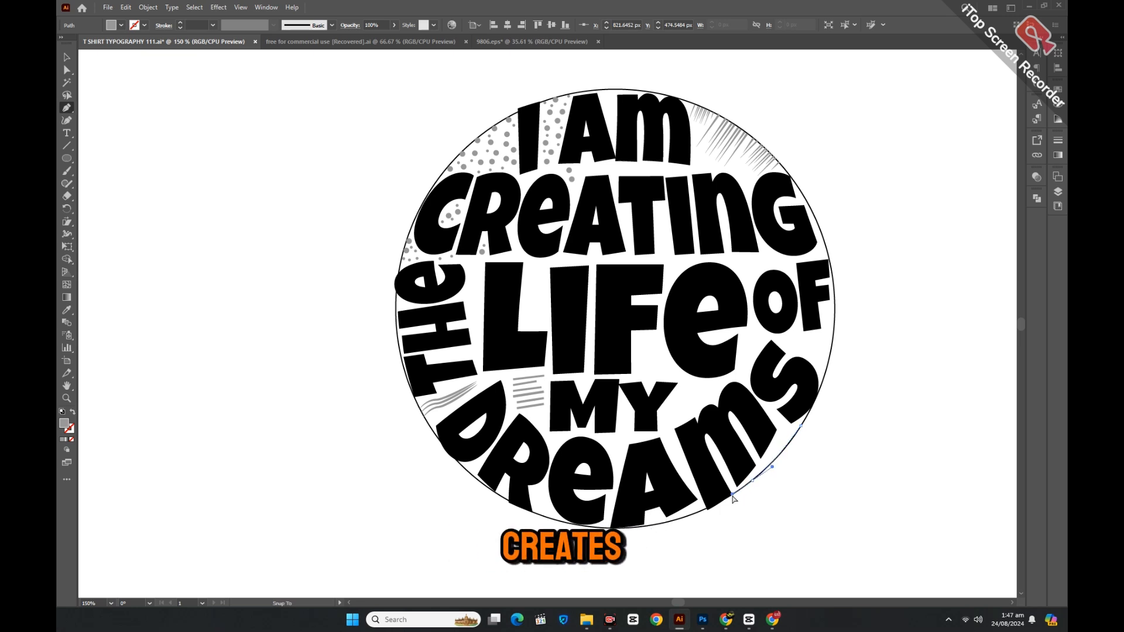
click(66, 57)
Give the curved line a tapered lens width profile stroke and expand its appearance.
click(234, 176)
click(770, 458)
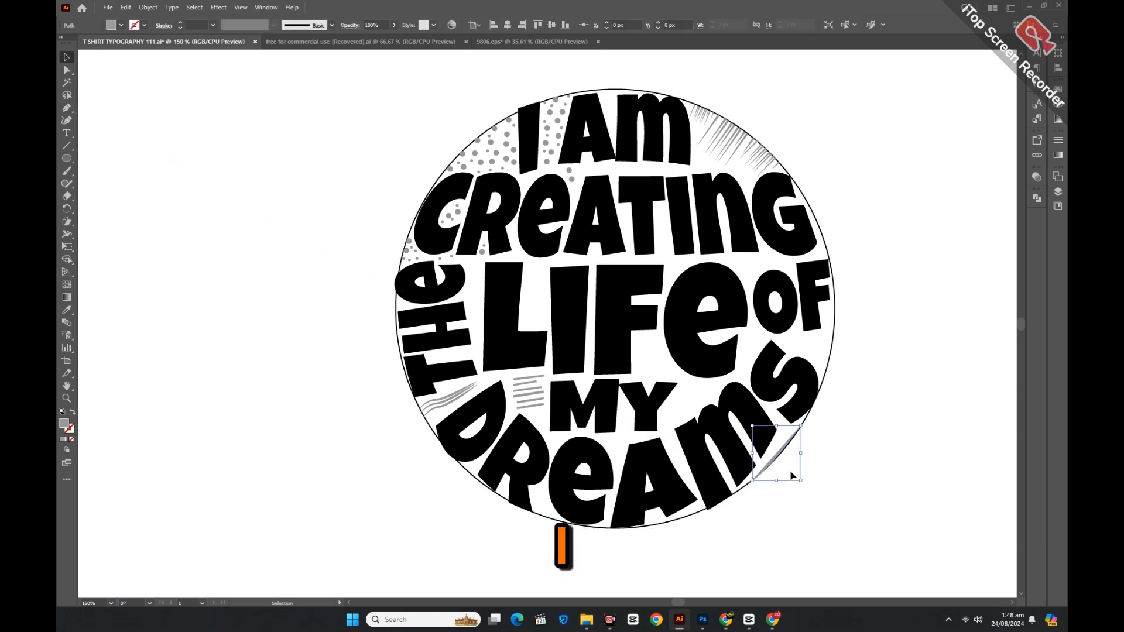
click(73, 412)
click(256, 26)
click(246, 62)
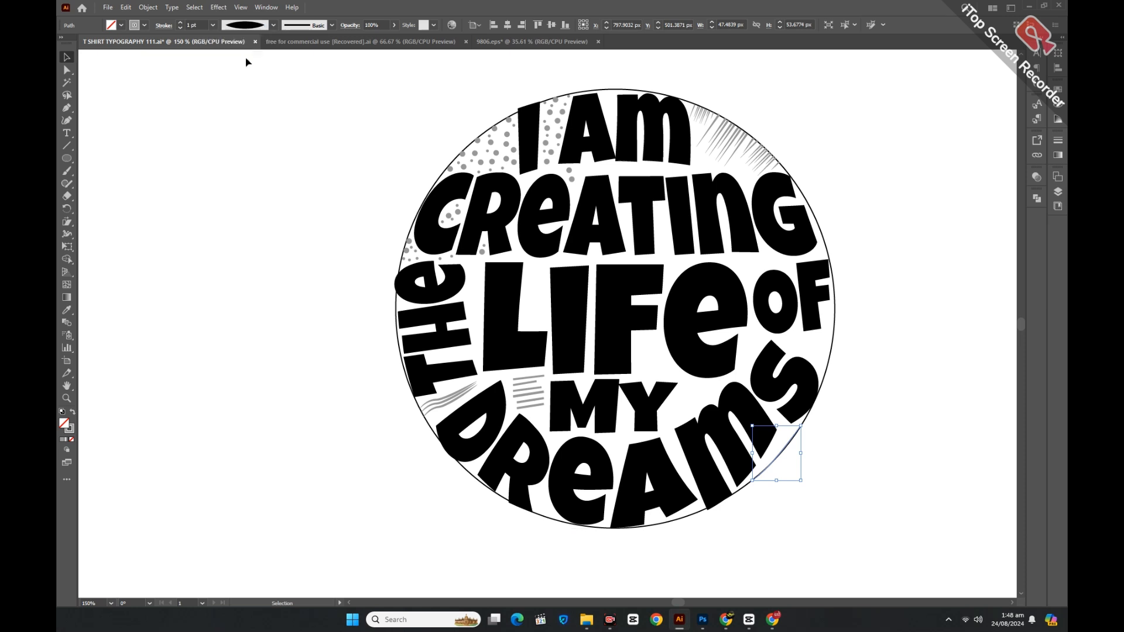
click(149, 7)
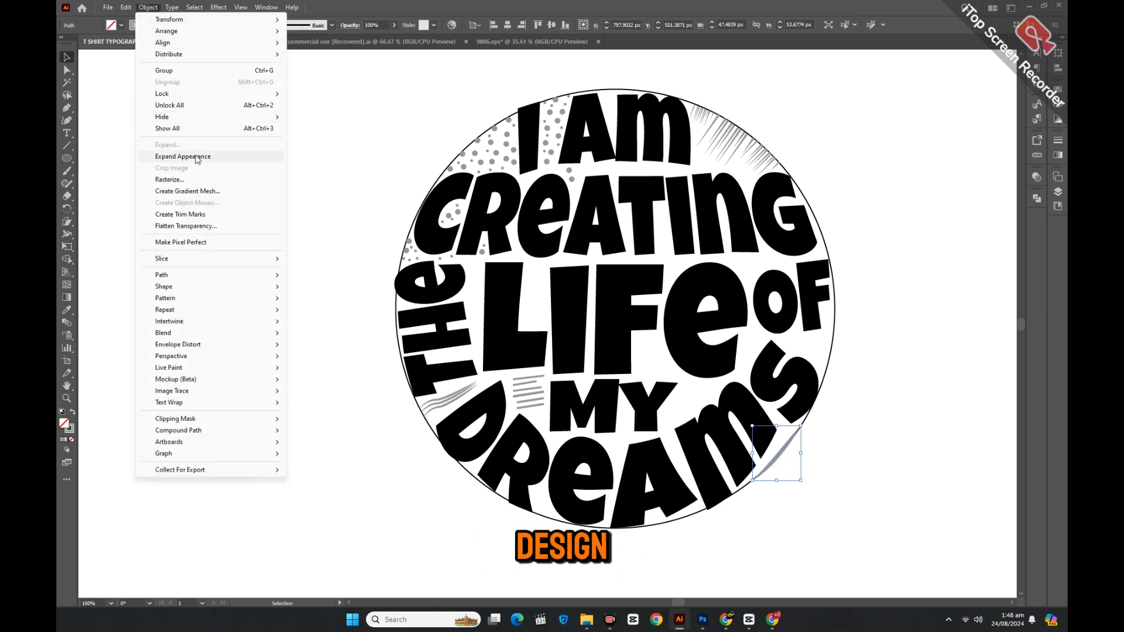
click(175, 156)
click(262, 260)
Pen-draw a five-point jagged zigzag on the circle's right edge.
key(p)
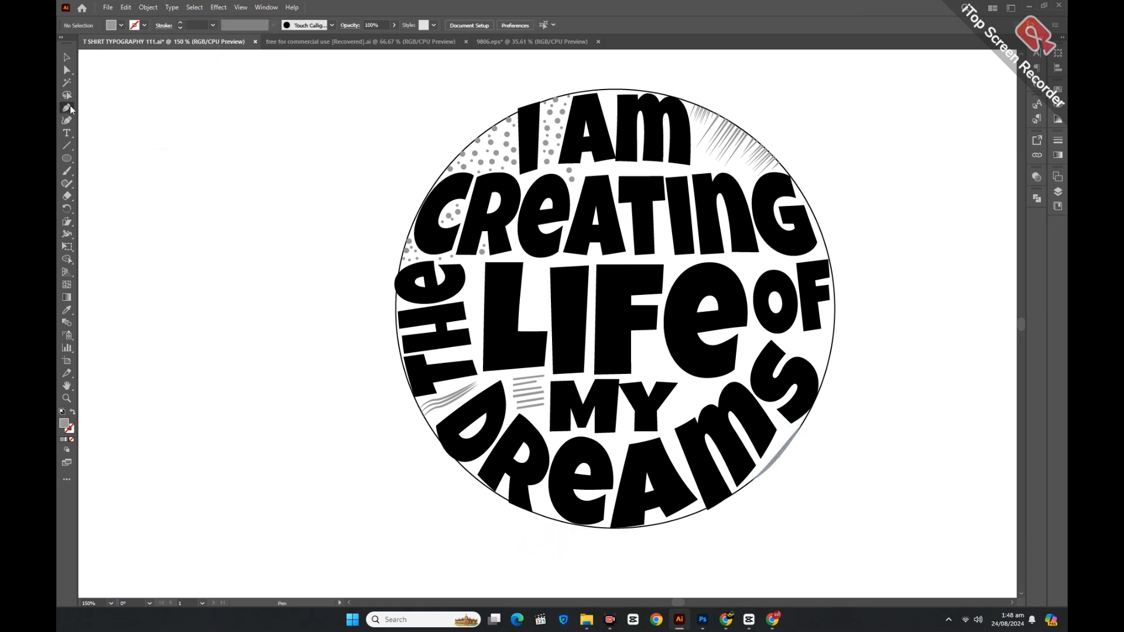
click(834, 321)
click(830, 334)
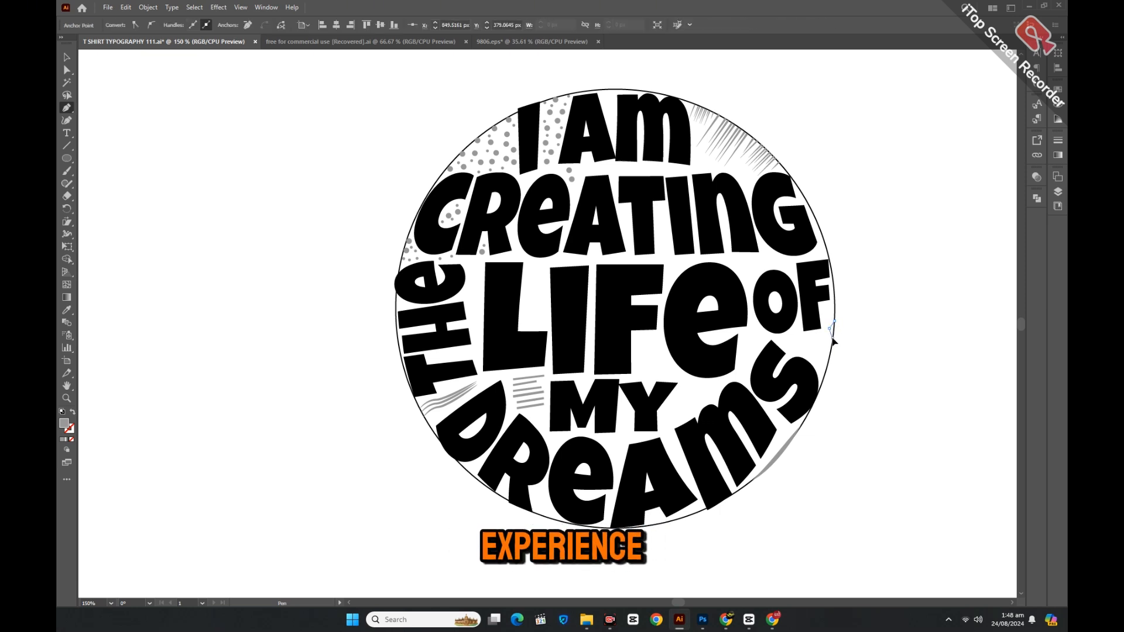
click(829, 353)
click(818, 353)
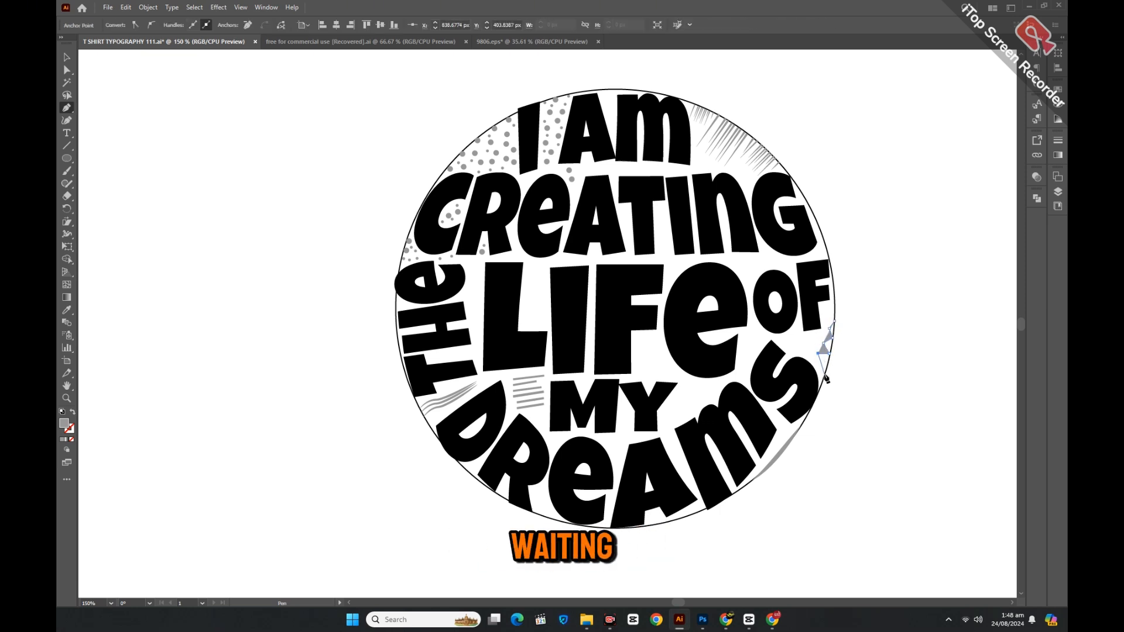
click(825, 374)
click(67, 57)
drag(98, 127, 106, 134)
Give the zigzag an elliptical-width tapered stroke and expand its appearance.
click(827, 350)
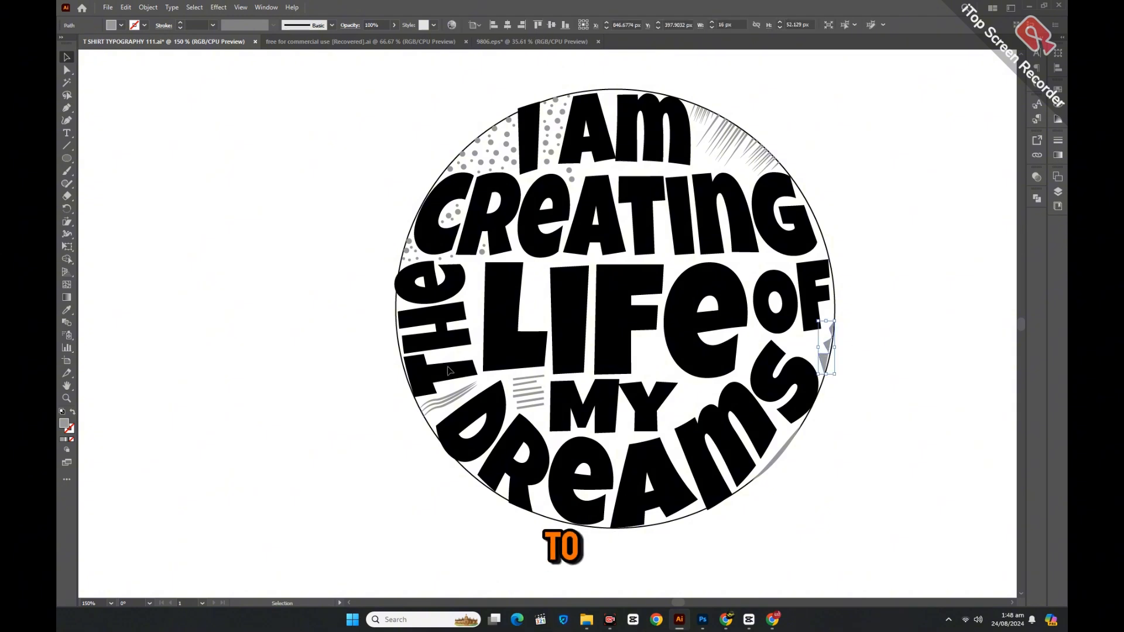
click(73, 413)
click(237, 26)
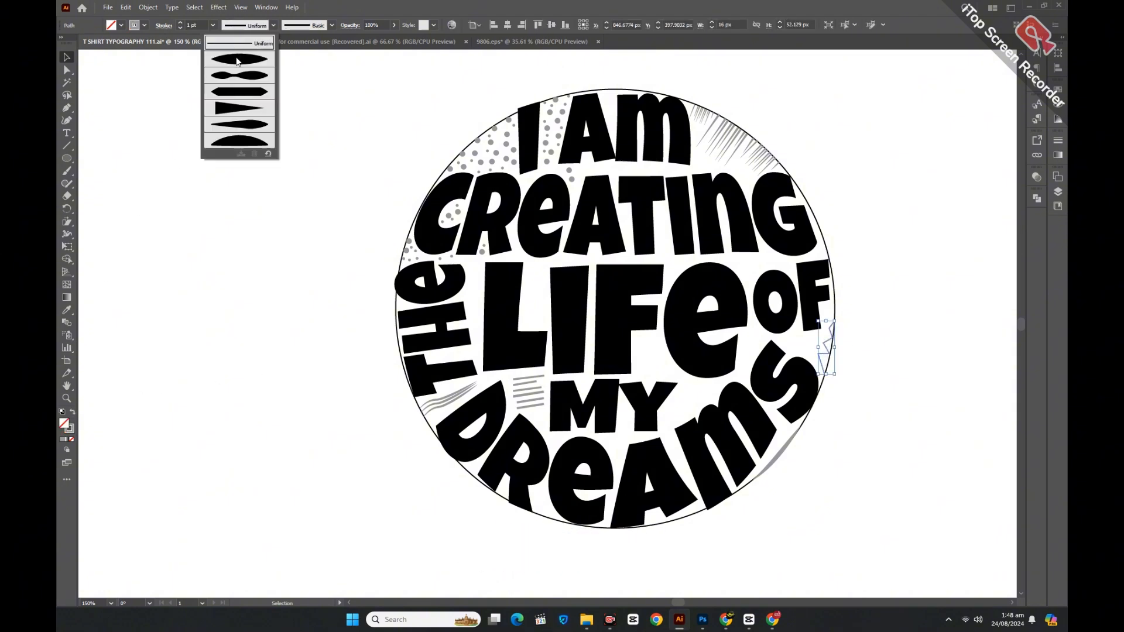
click(236, 59)
click(180, 23)
click(179, 23)
click(180, 23)
click(148, 7)
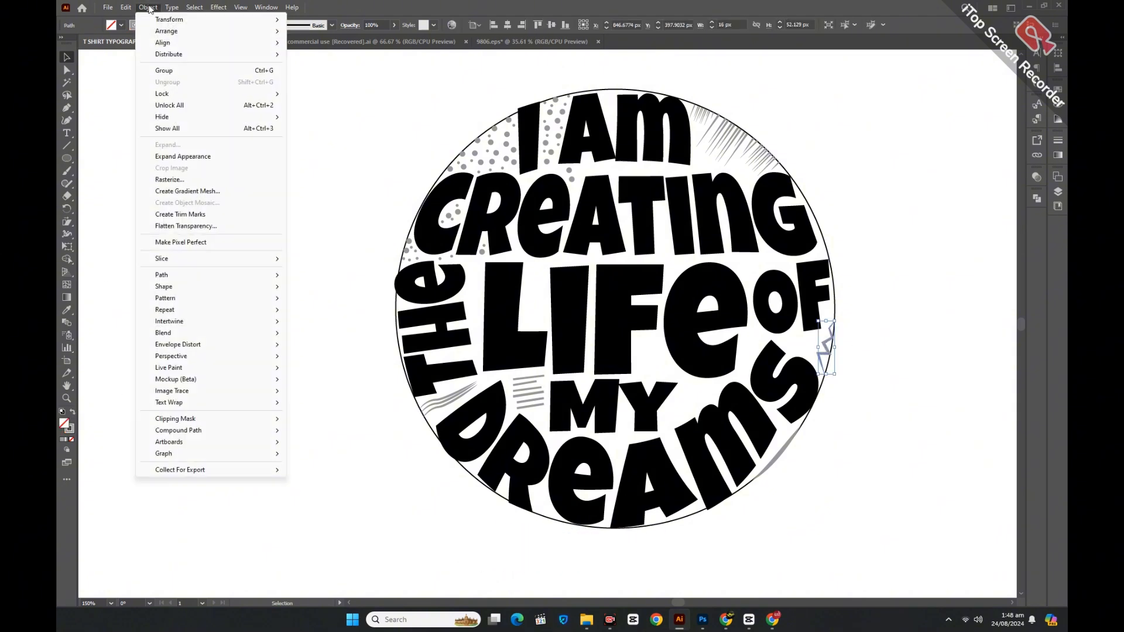
click(182, 156)
click(269, 301)
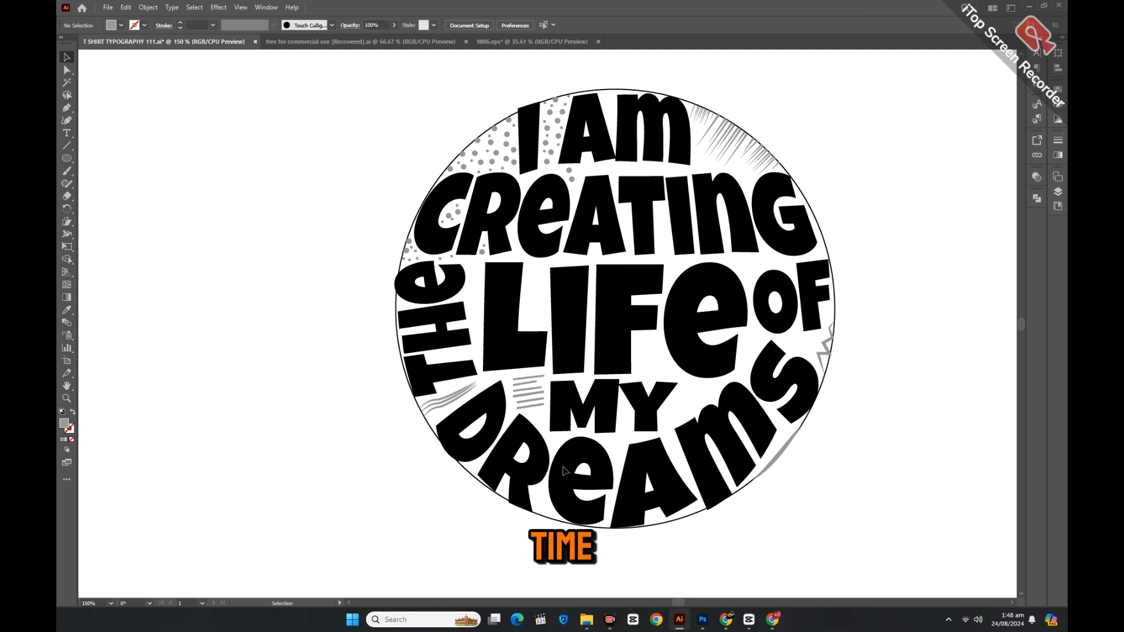
click(66, 162)
click(103, 213)
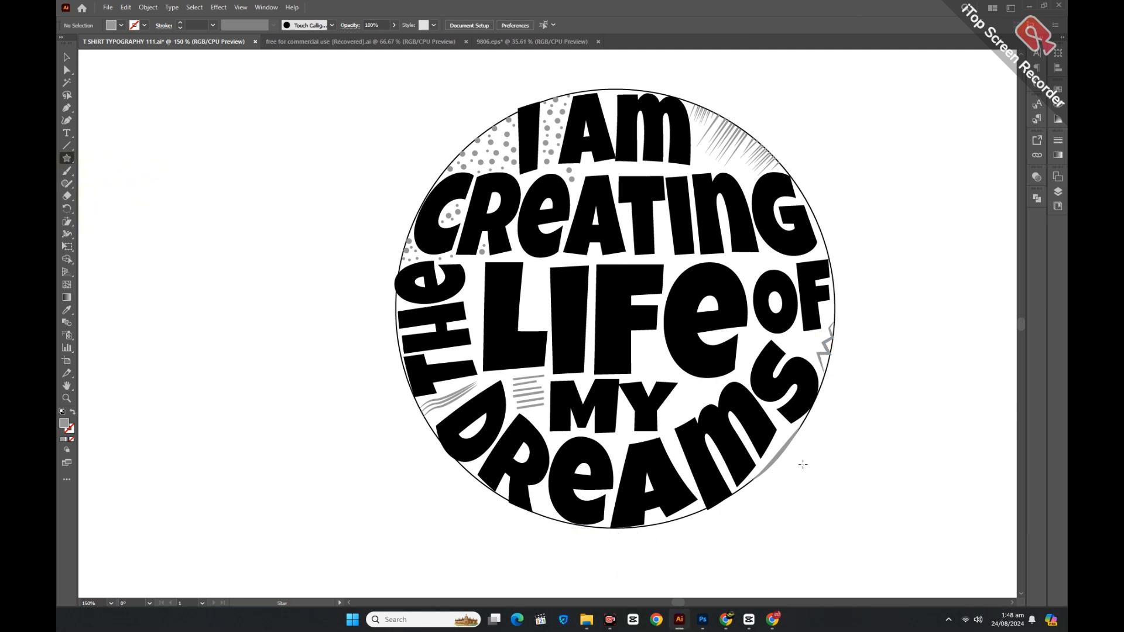
Draw a small star right of MY, scatter three copies around MY, and group the stars.
mouse_move(690, 395)
mouse_down()
mouse_move(679, 413)
mouse_move(710, 394)
mouse_move(672, 420)
mouse_move(694, 408)
mouse_up()
click(67, 58)
click(264, 196)
click(692, 418)
drag(643, 352, 641, 349)
drag(677, 406, 654, 342)
drag(692, 396, 666, 366)
drag(621, 335, 724, 443)
key(ctrl+g)
click(850, 457)
Draw a tiny square beside the L of LIFE and copy it into a small column.
scroll(850, 457, up, 1)
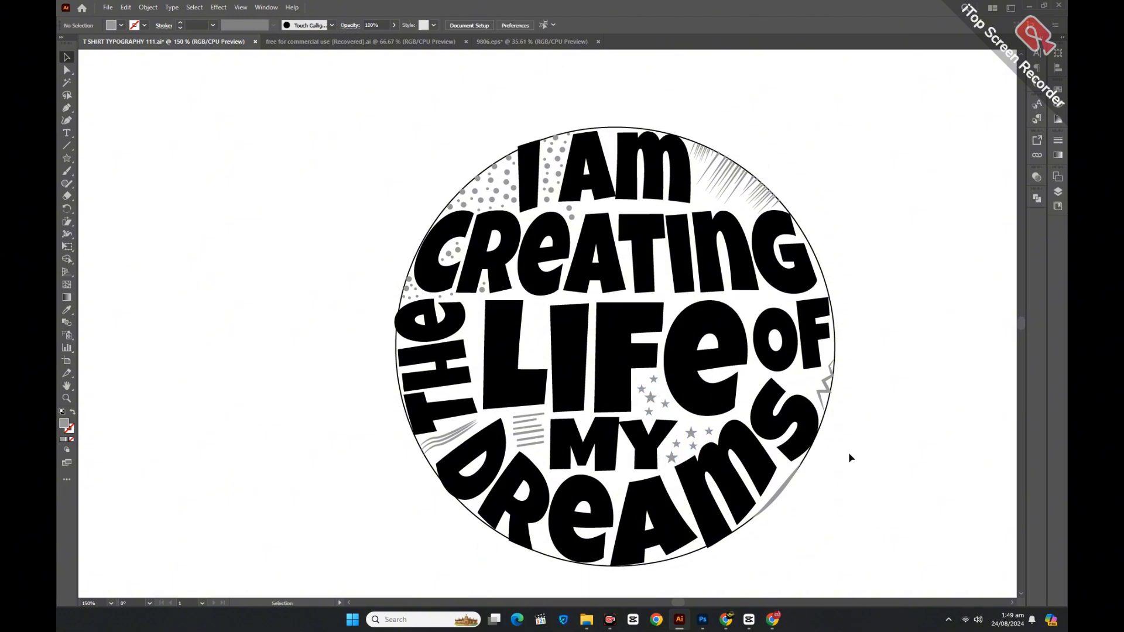
drag(66, 158, 96, 156)
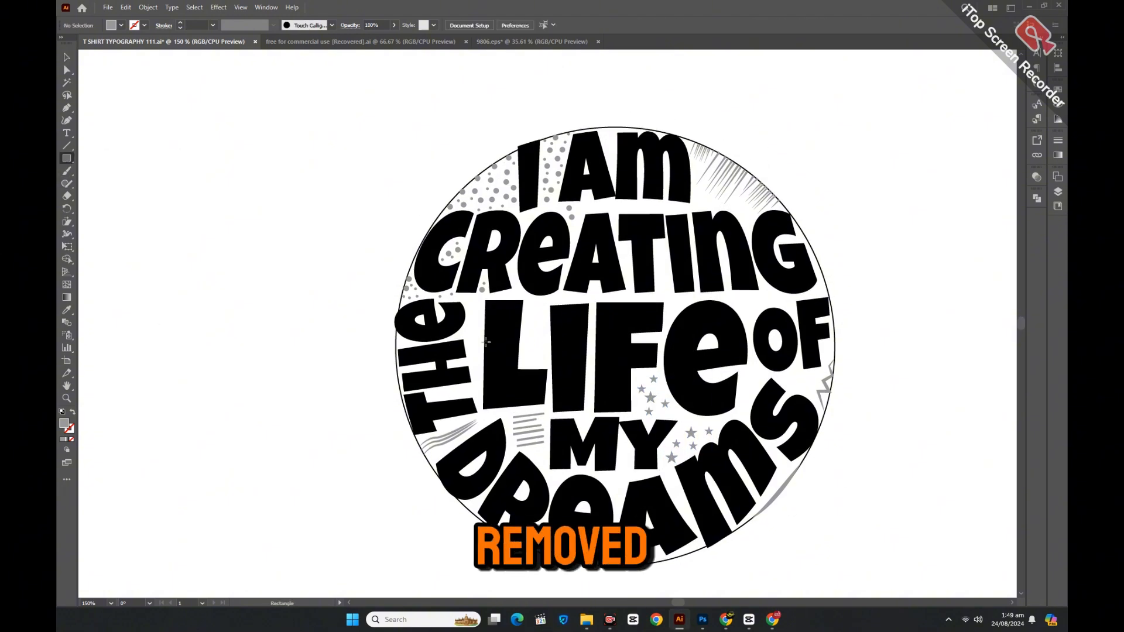
drag(527, 319, 536, 335)
click(66, 61)
click(234, 158)
click(535, 342)
click(529, 321)
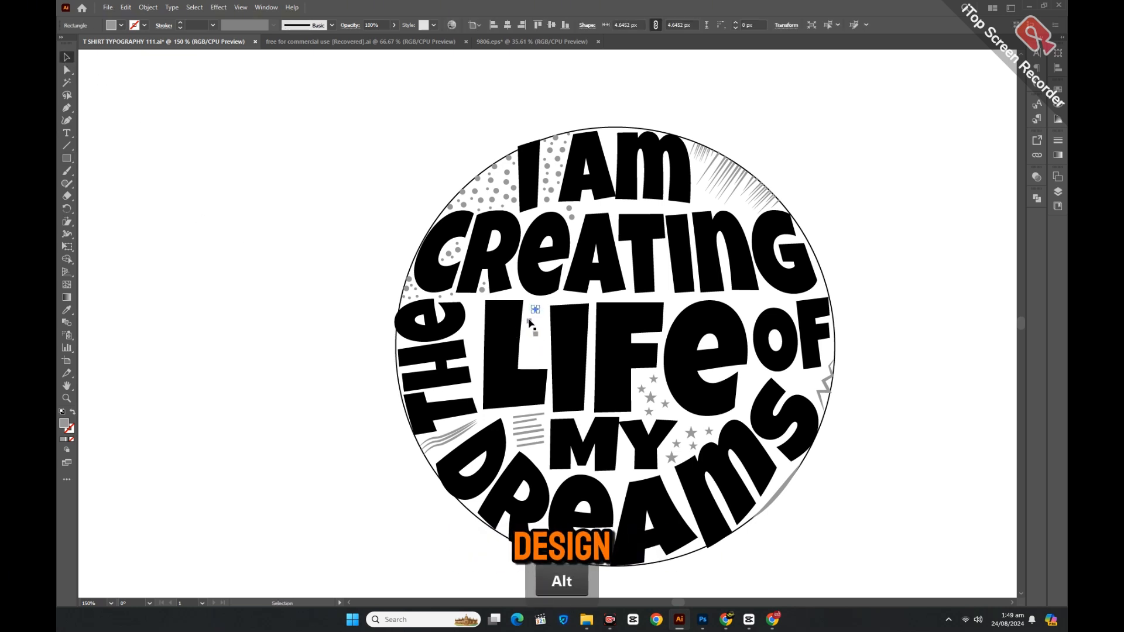
drag(529, 321, 525, 361)
drag(535, 311, 556, 299)
Zoom out to the whole artboard and marquee-select all the artwork.
click(316, 302)
key(ctrl+minus)
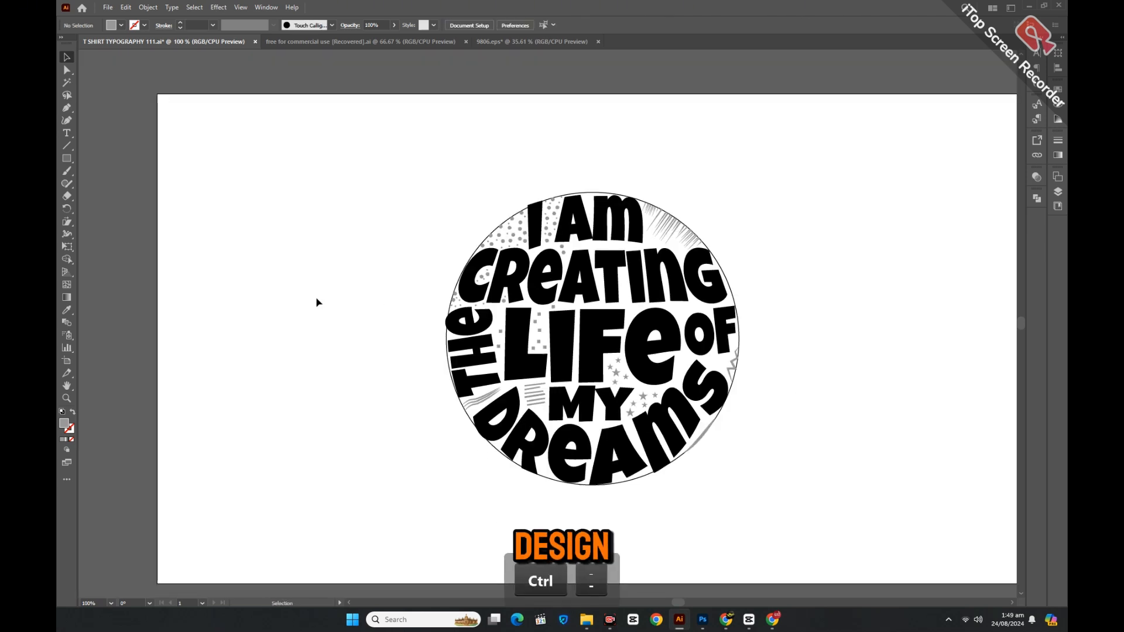
scroll(318, 311, down, 2)
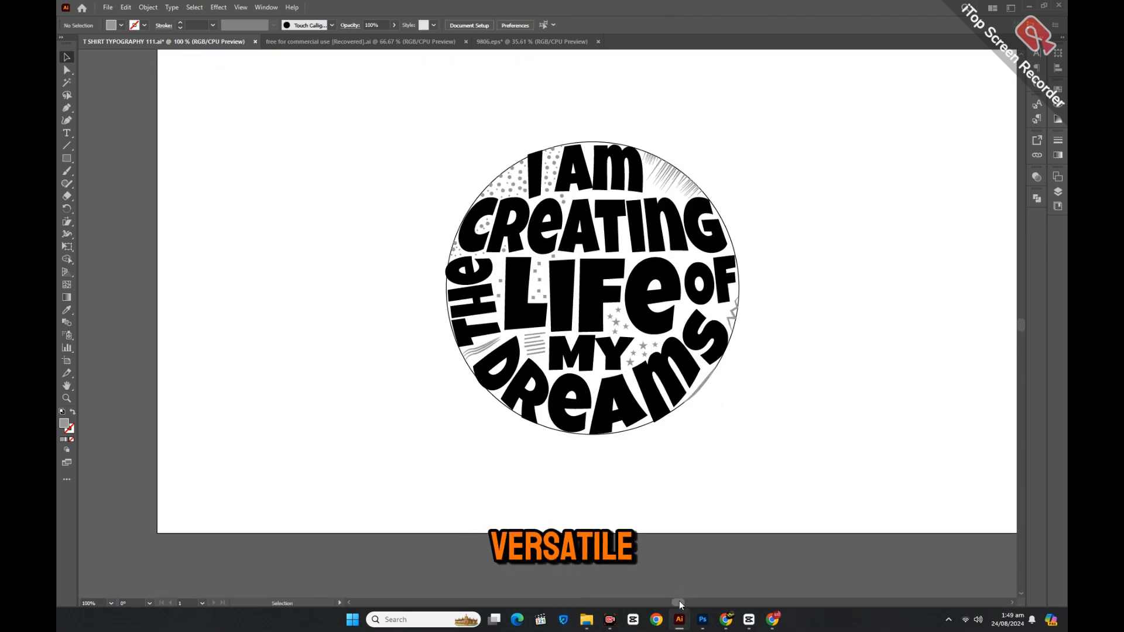
drag(679, 600, 680, 601)
scroll(664, 509, up, 1)
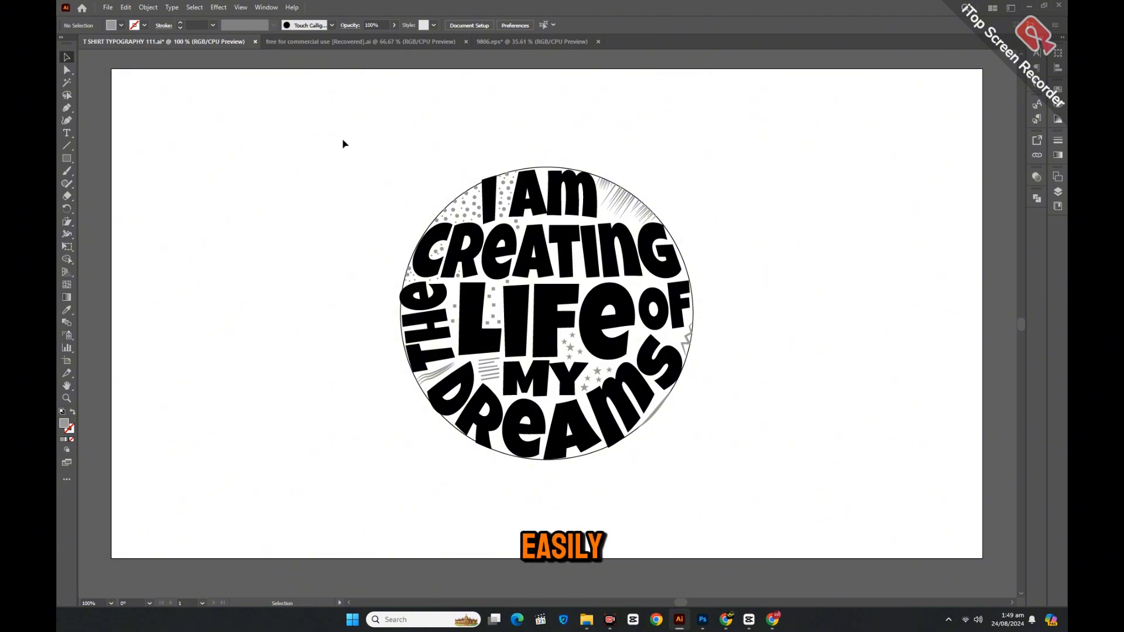
drag(343, 140, 739, 493)
right_click(715, 311)
click(740, 434)
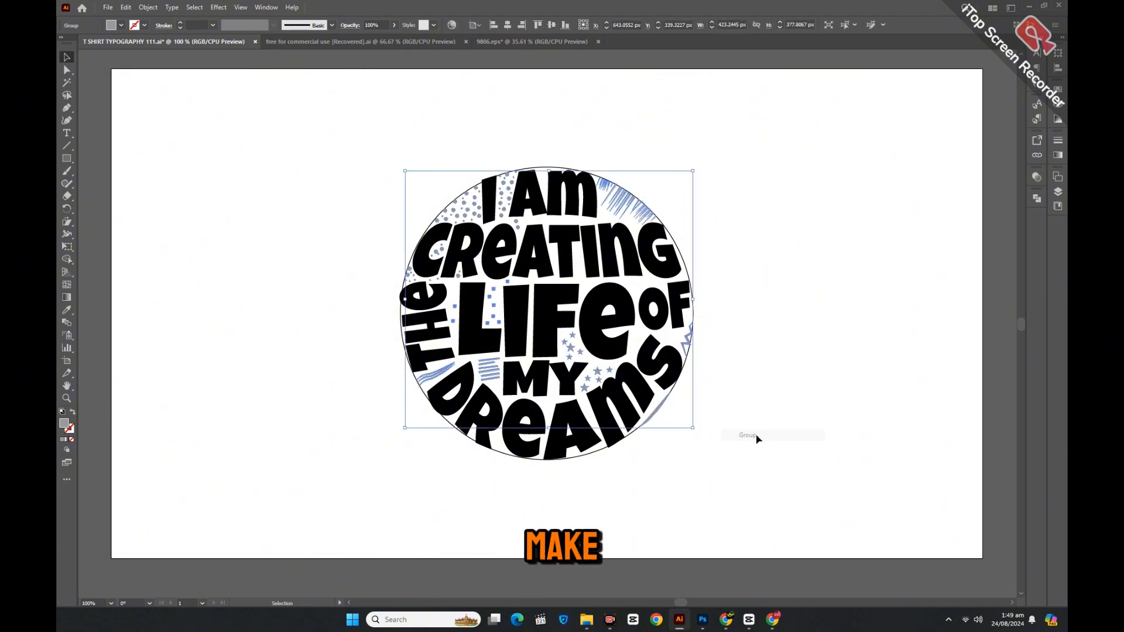
Unlock the locked accent group in Layers and fill the whole design black.
click(1057, 192)
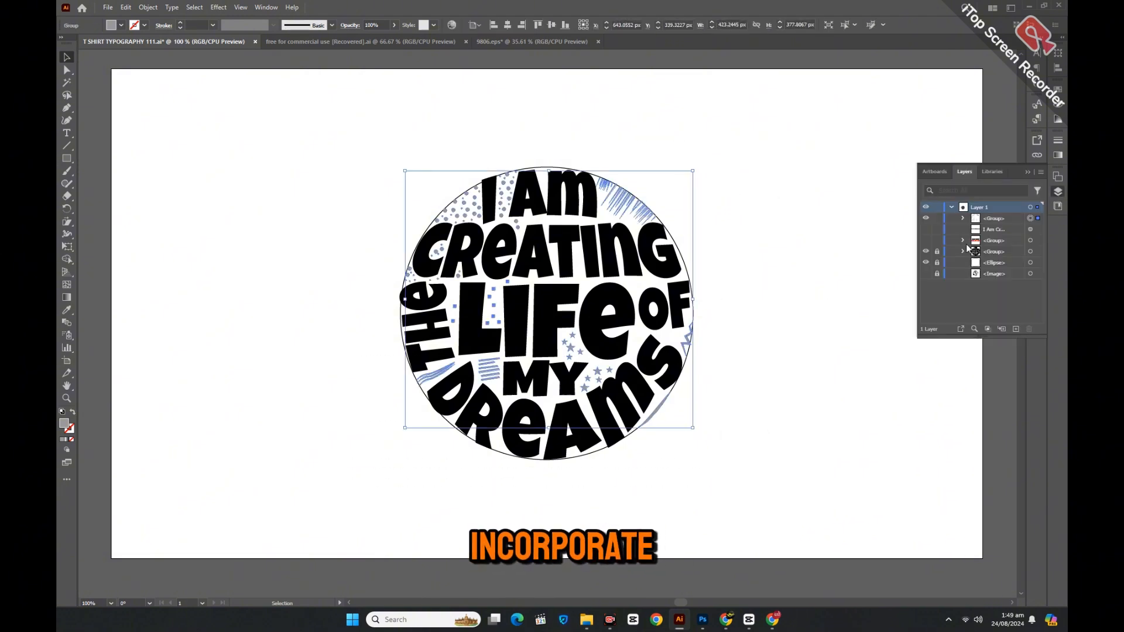
click(936, 251)
click(735, 243)
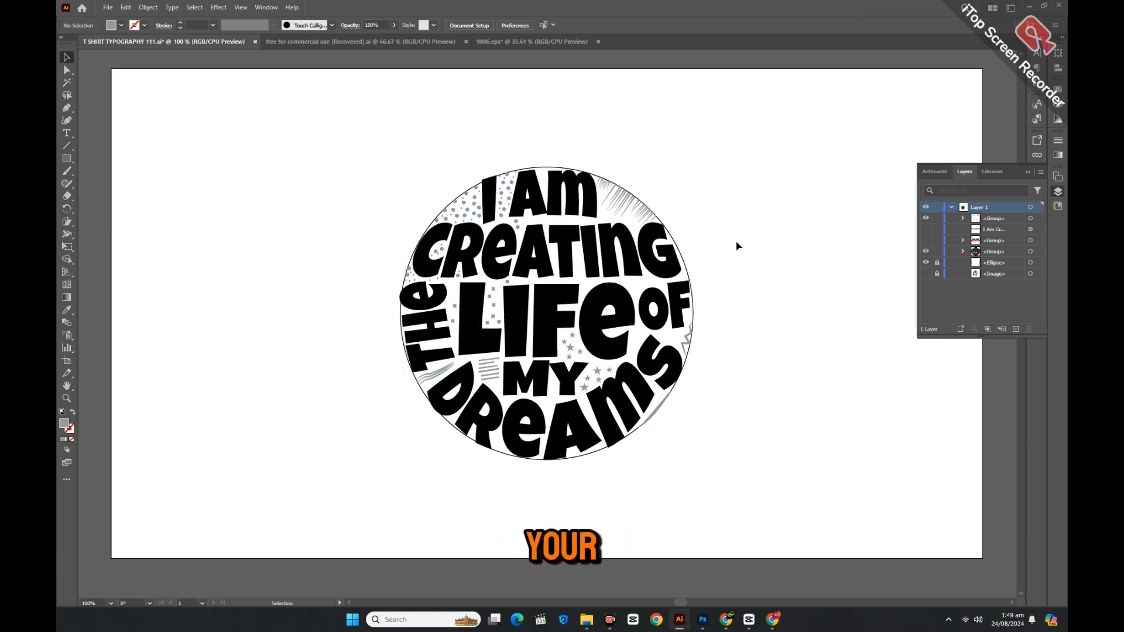
click(505, 196)
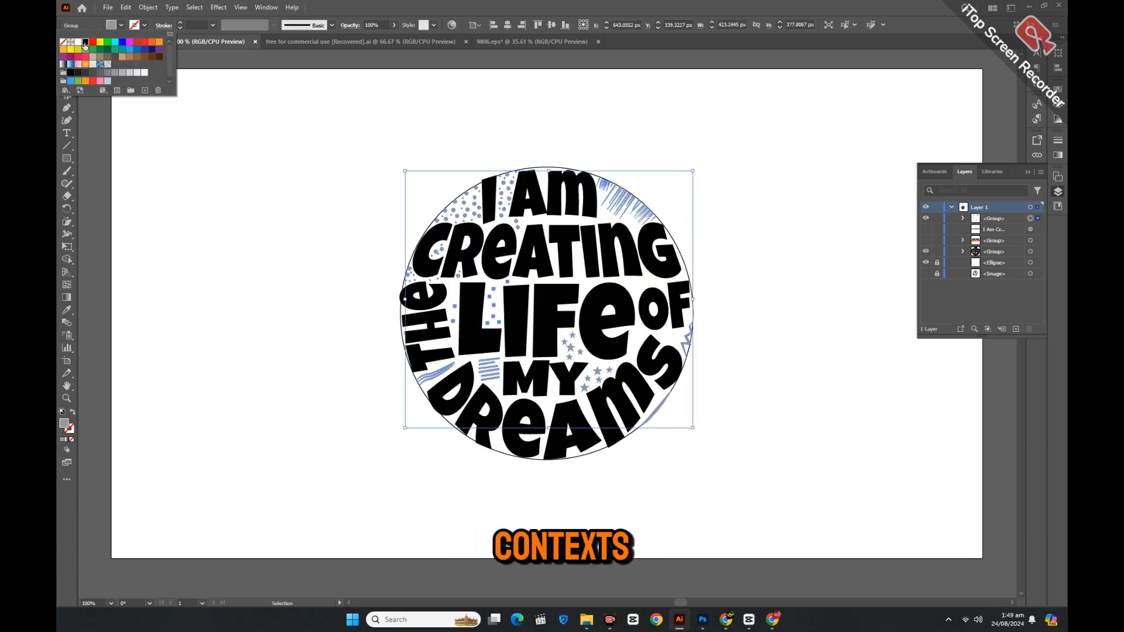
click(279, 196)
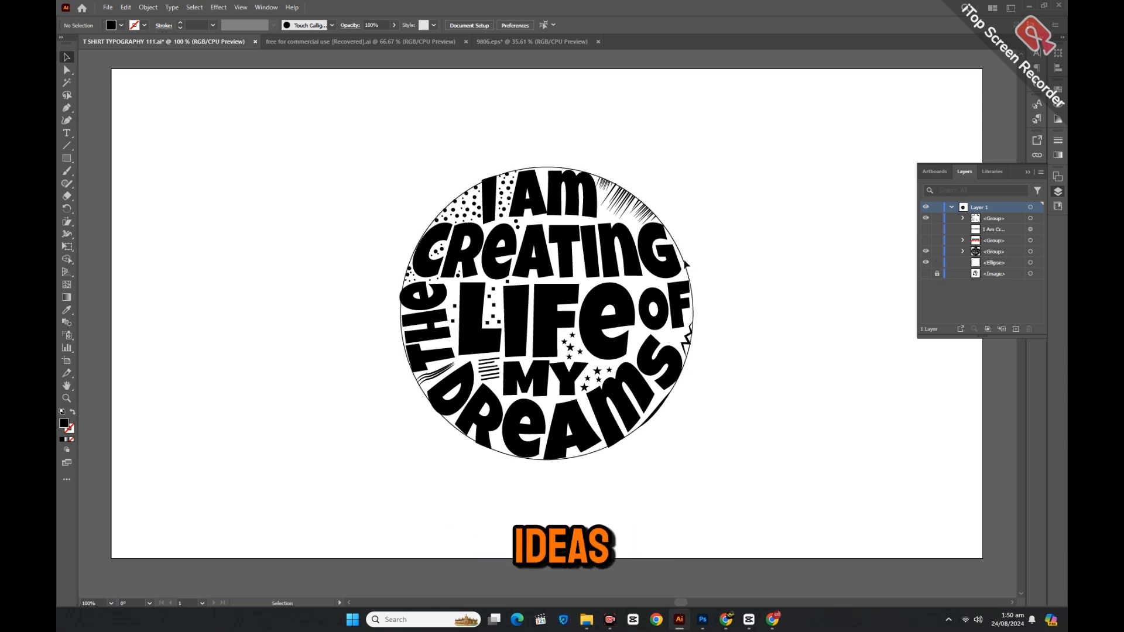
Delete the thin circle outline, leaving only the lettering and accents.
drag(693, 308, 765, 308)
key(Delete)
click(1057, 191)
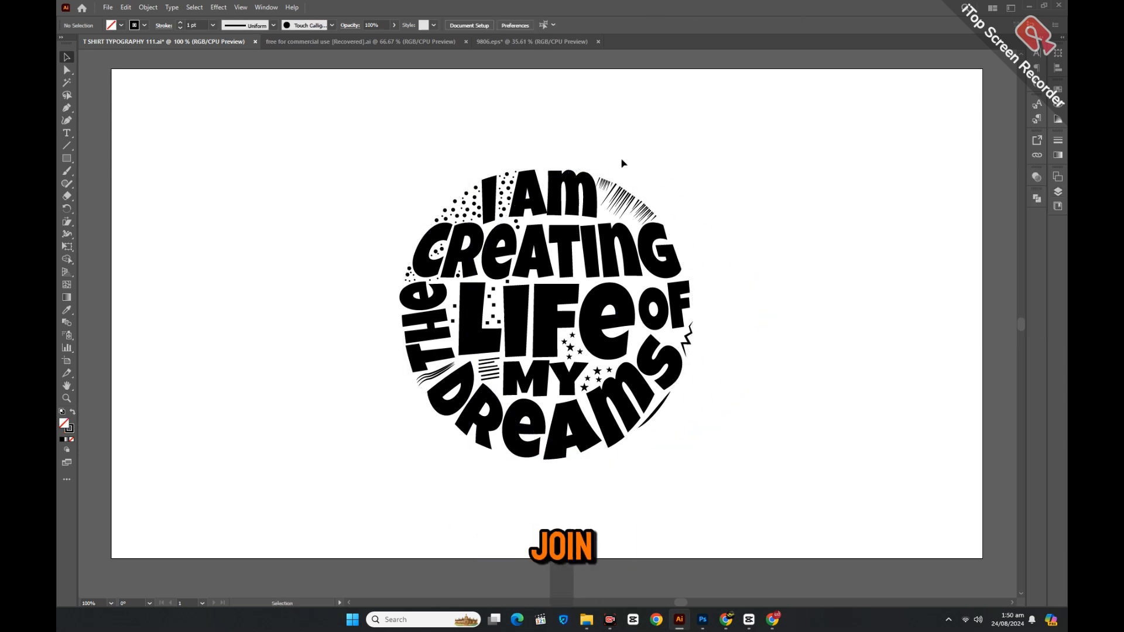
drag(378, 155, 722, 464)
right_click(714, 303)
click(757, 442)
click(800, 388)
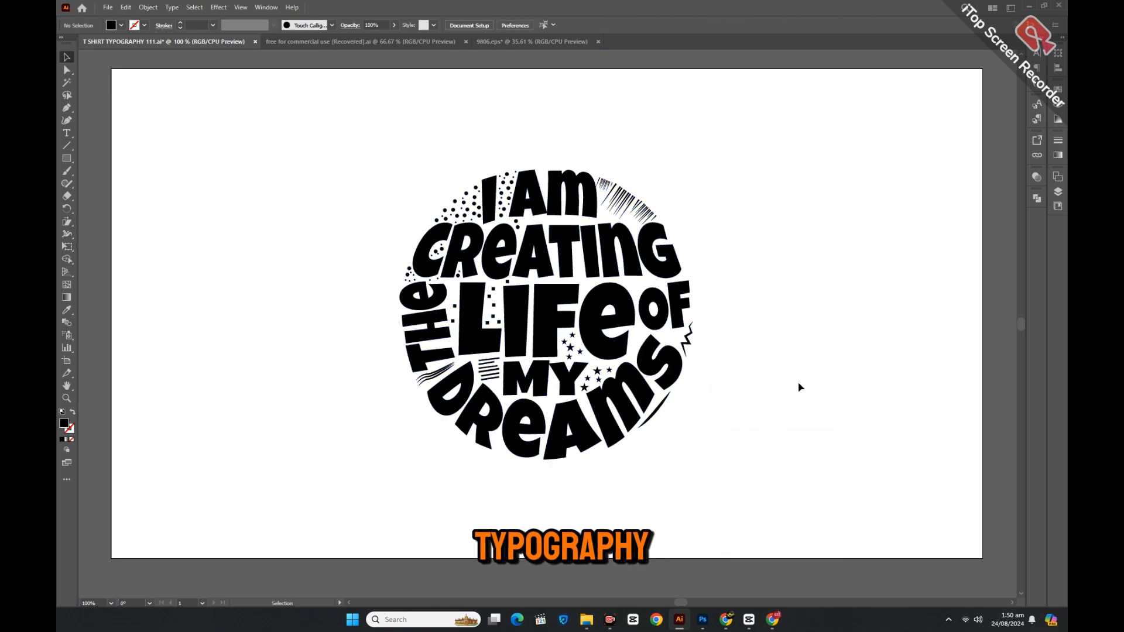
Zoom in to 150% on the centre of the lettering.
click(64, 400)
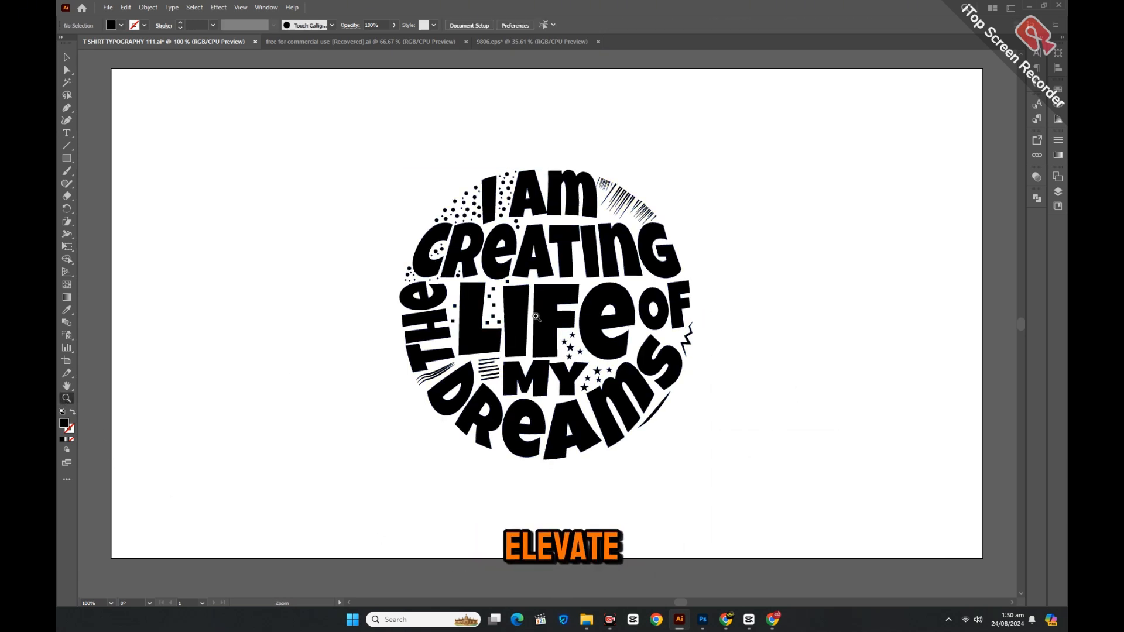
click(537, 315)
key(v)
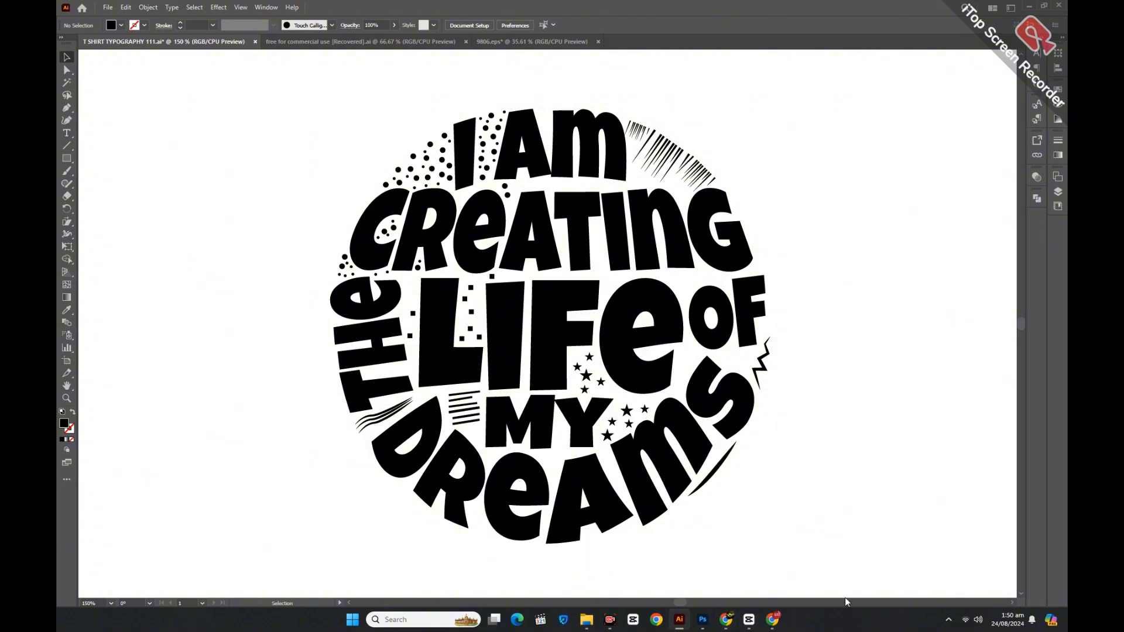